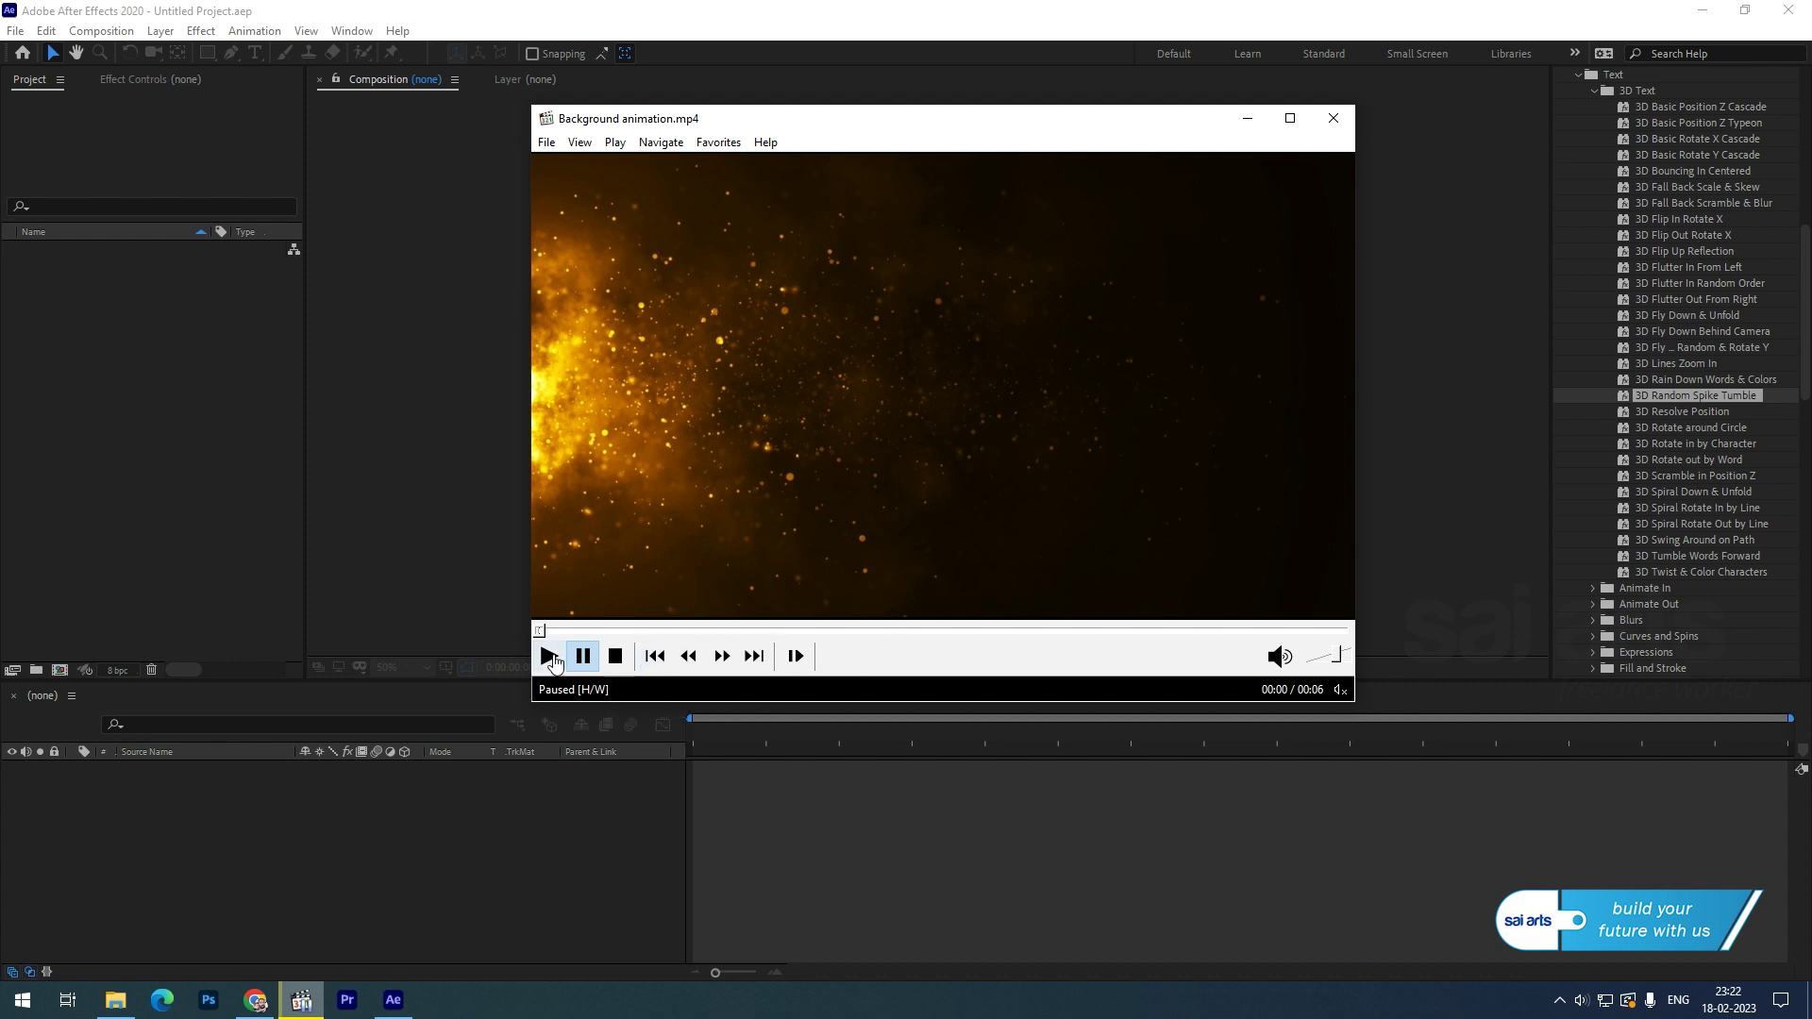
Step: Play the reference video Background animation.mp4 through, replay part of it, and close the player
left_click(548, 657)
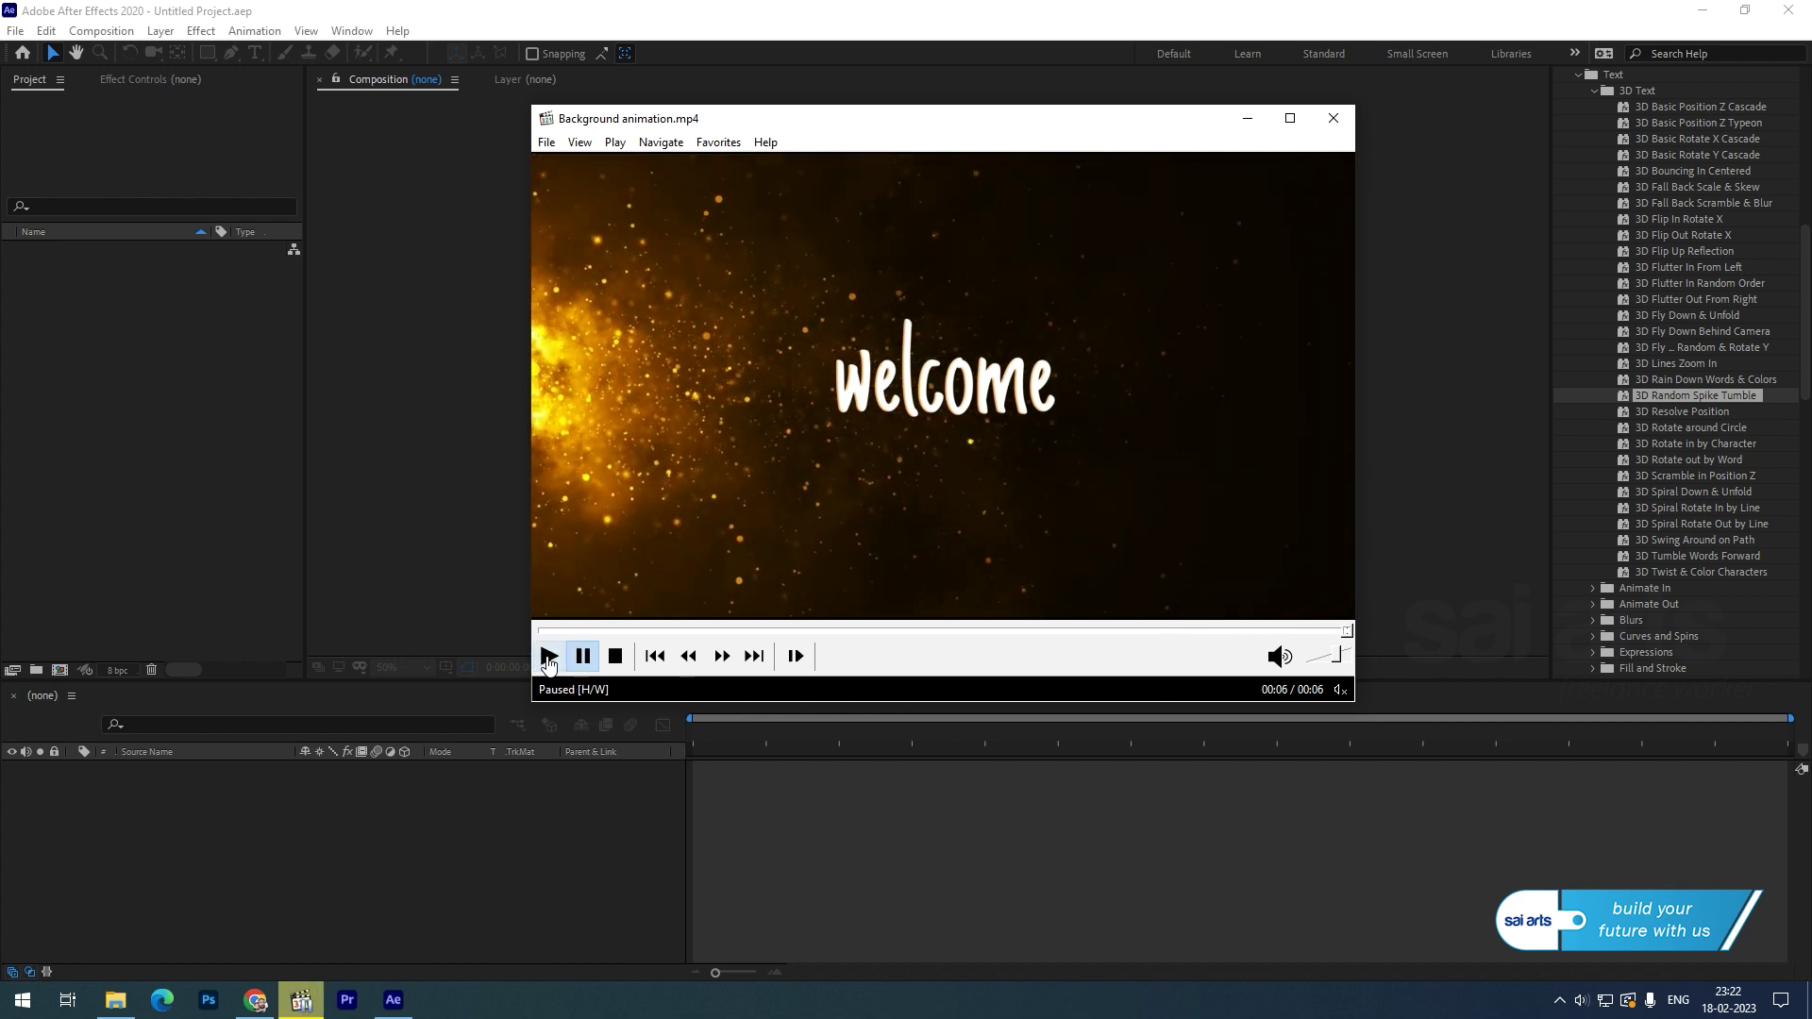
left_click(548, 660)
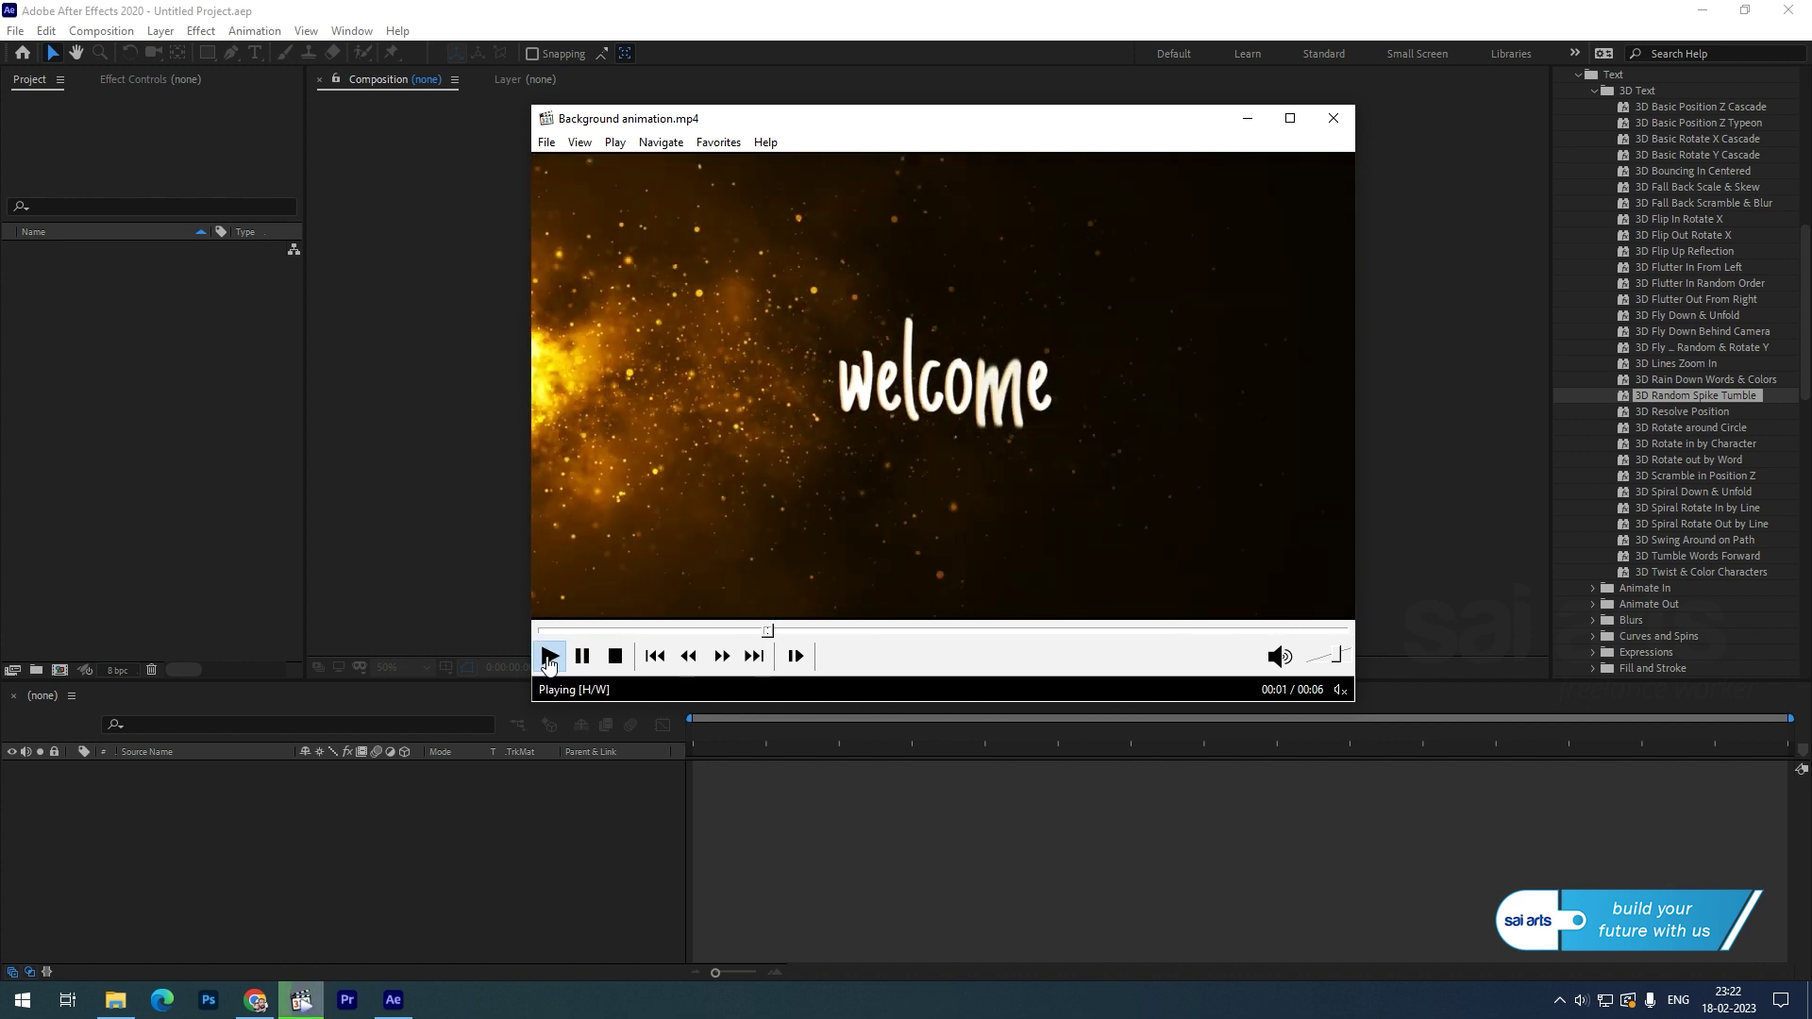
left_click(746, 500)
left_click(1333, 118)
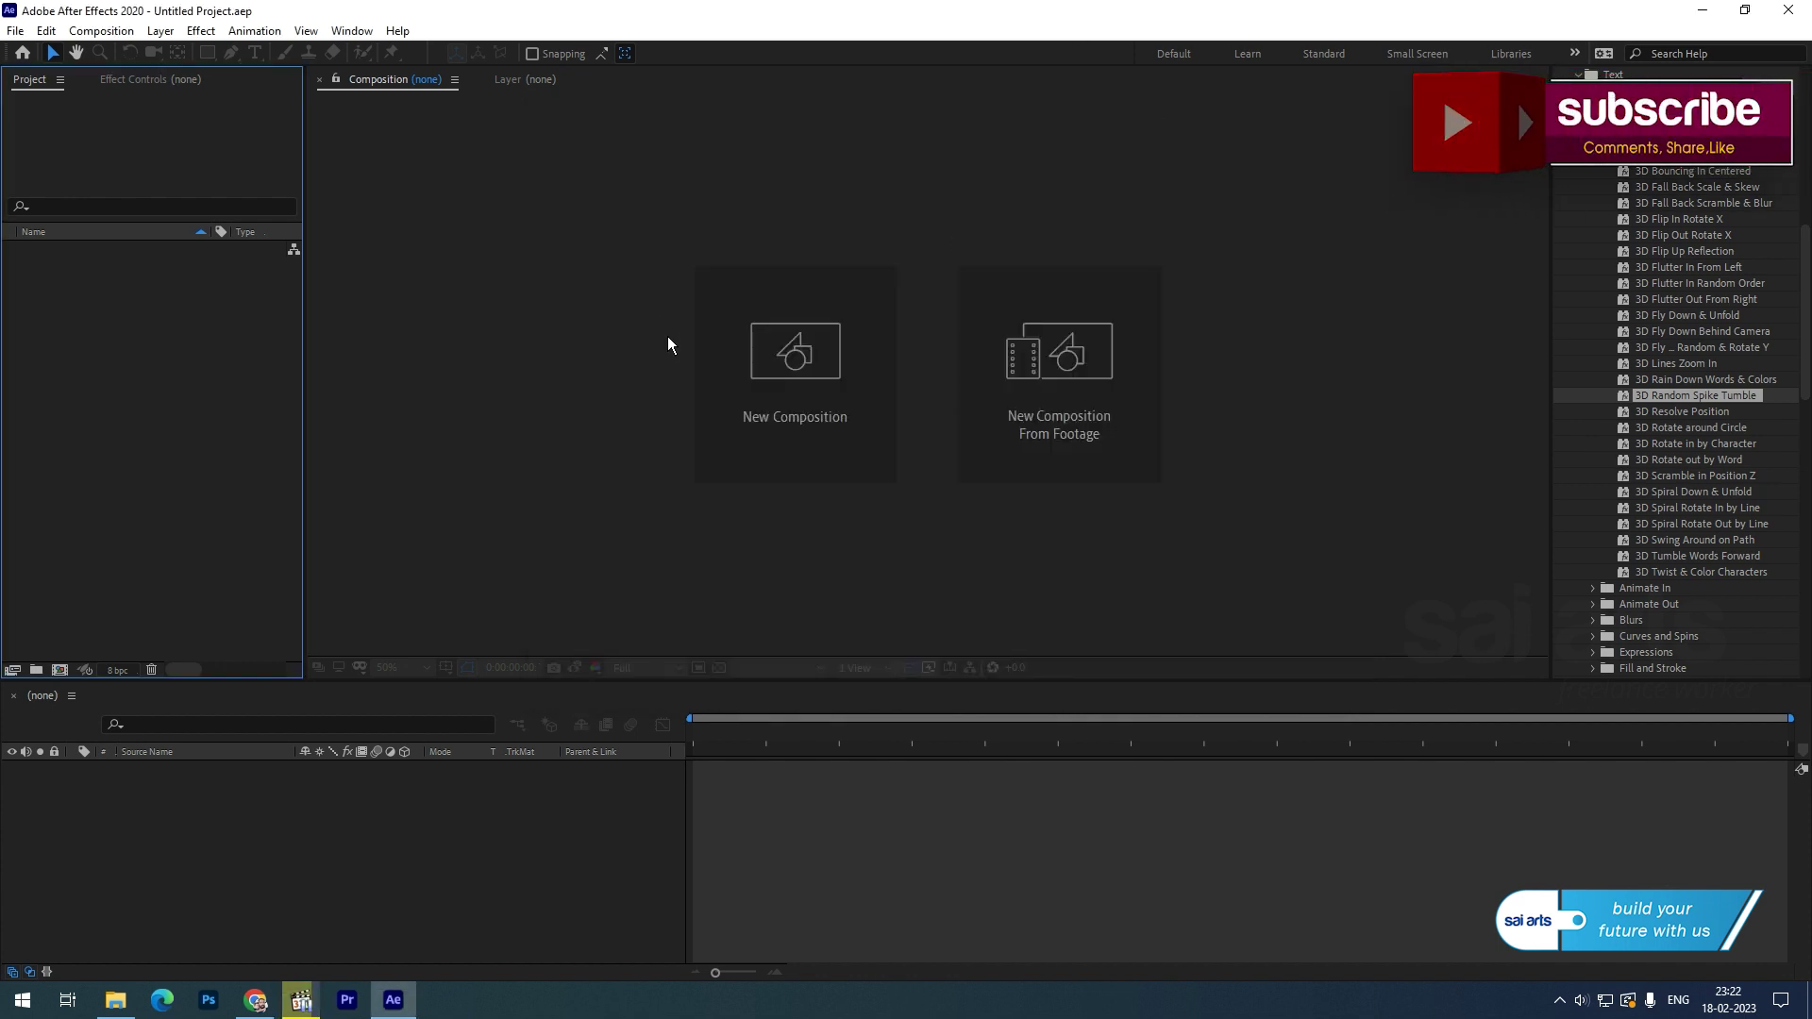
Step: Create a 1920 x 1080 composition at 25 frames per second with a 15-second duration
left_click(794, 373)
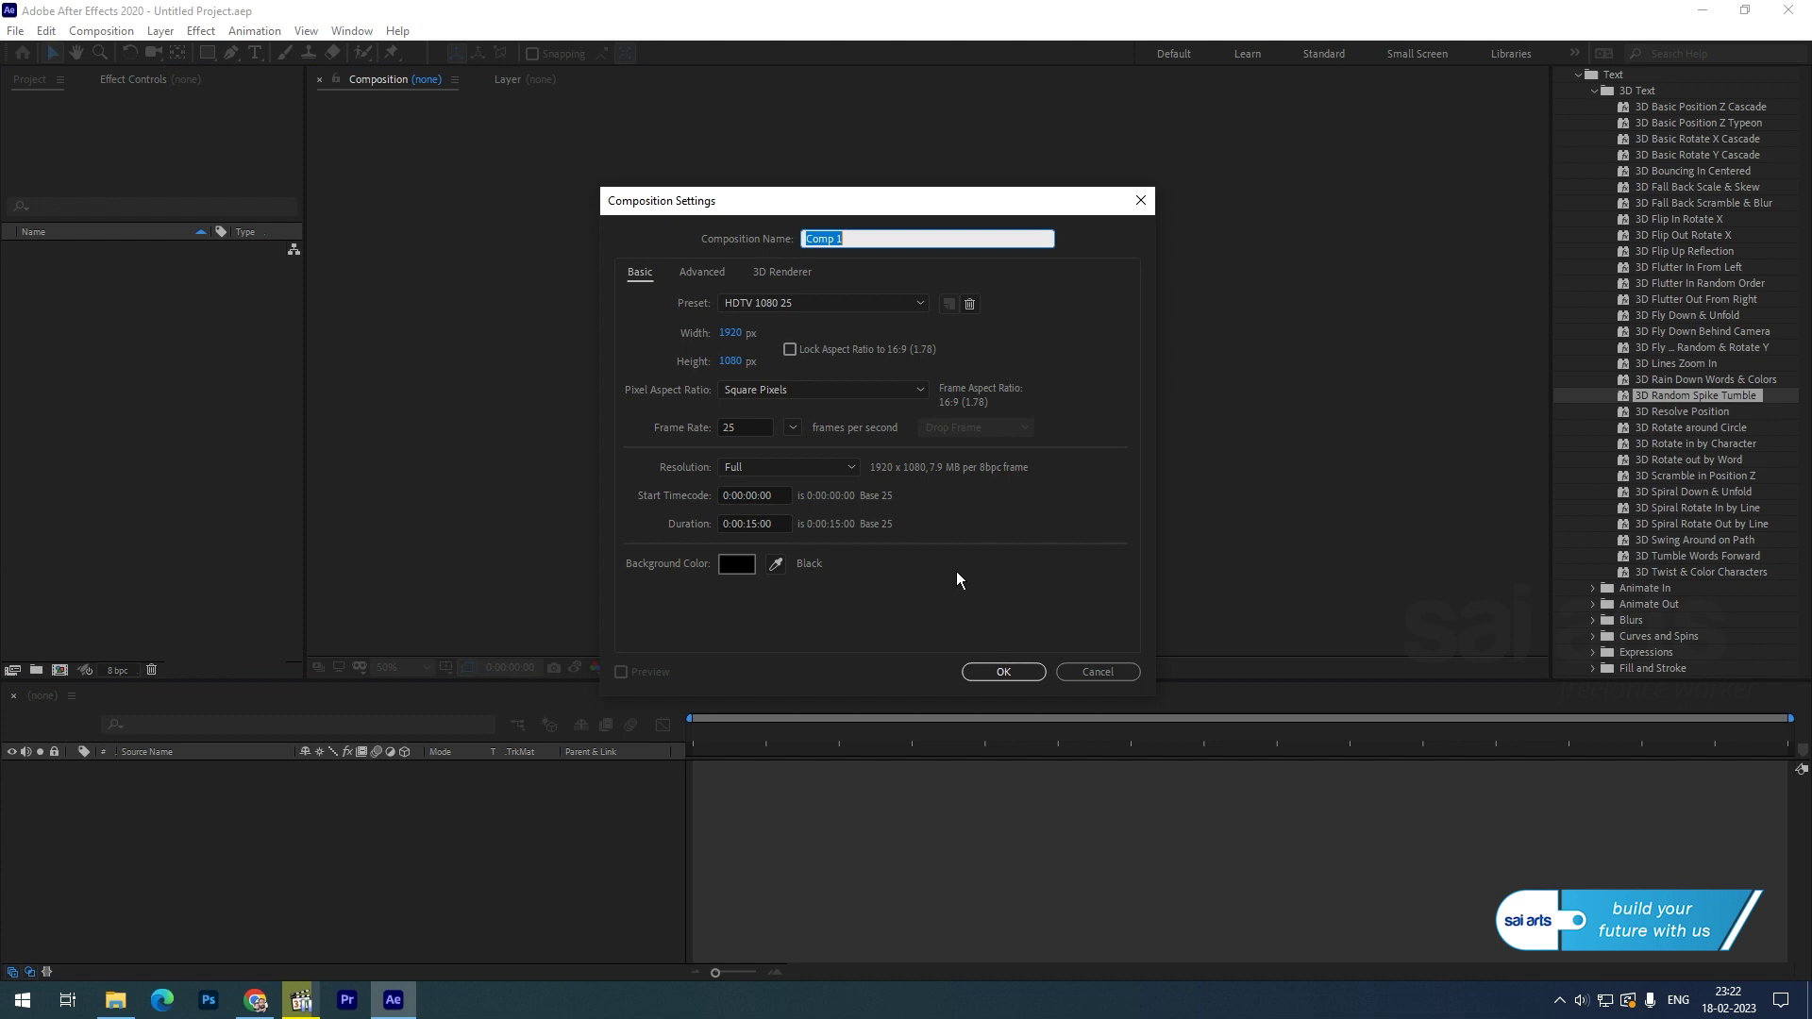
left_click(978, 672)
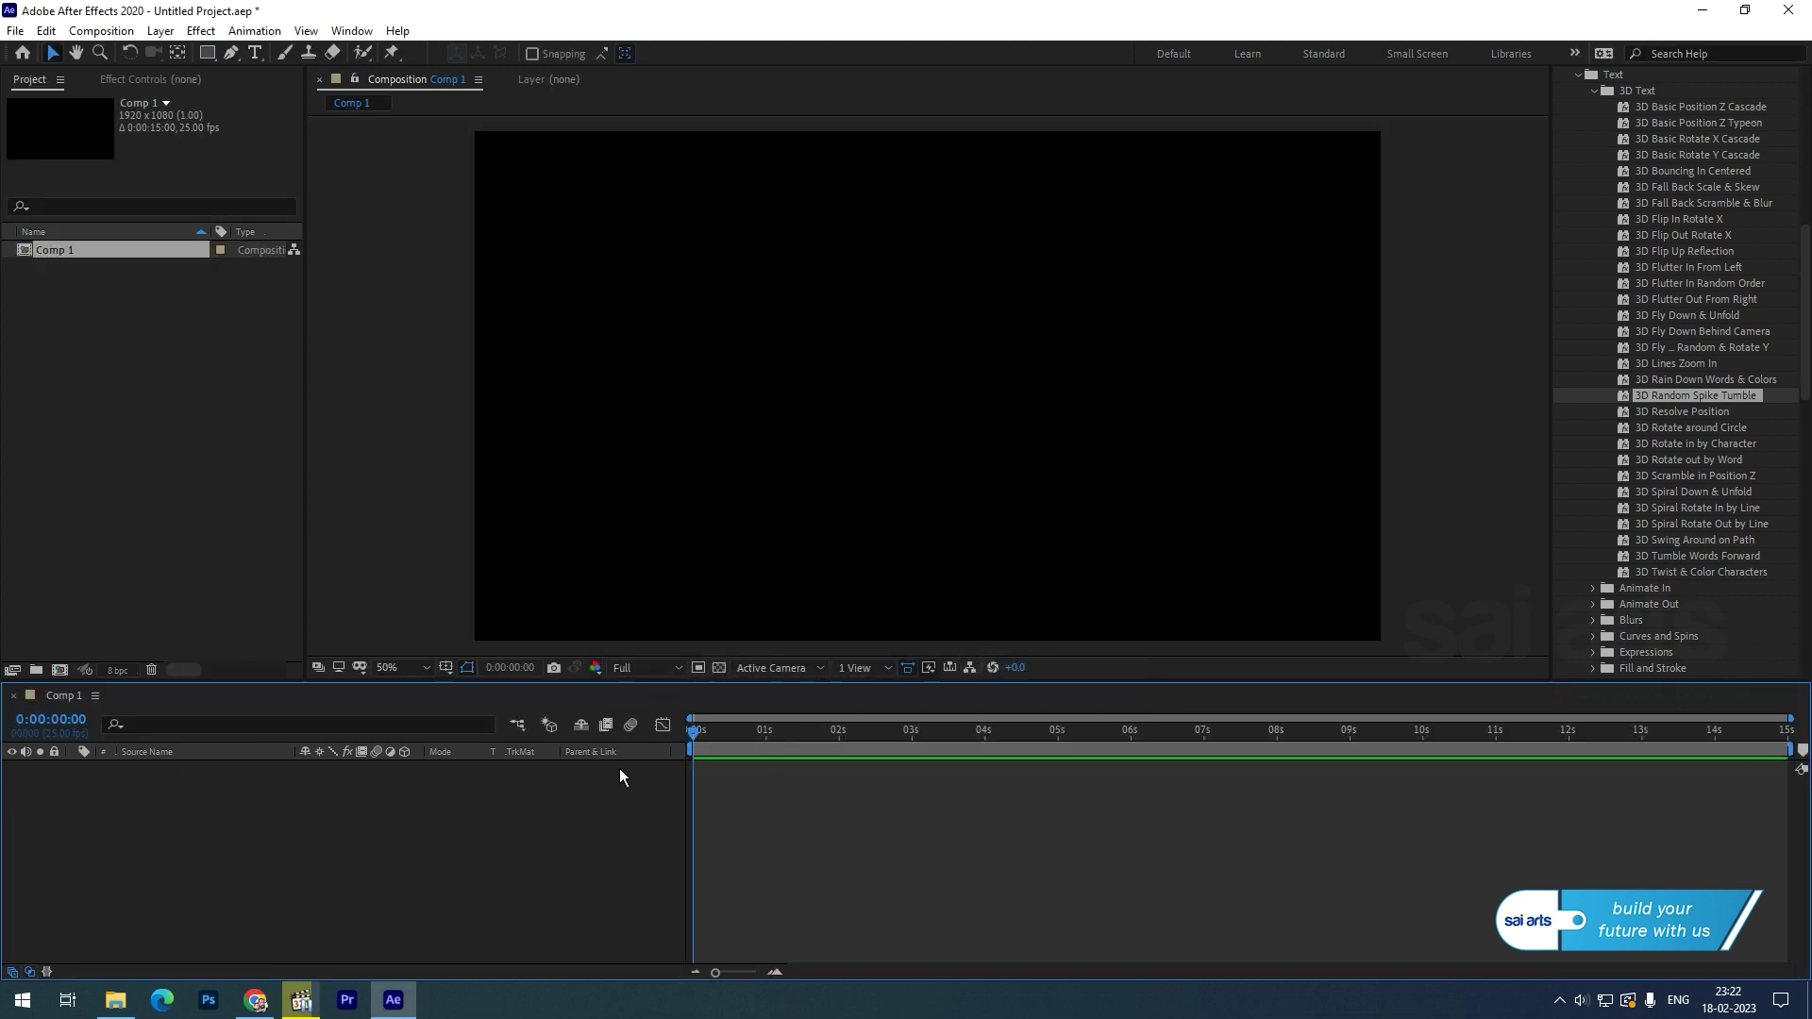
Step: Add a black full-size solid layer named bg flare to the composition
right_click(235, 799)
mouse_move(374, 585)
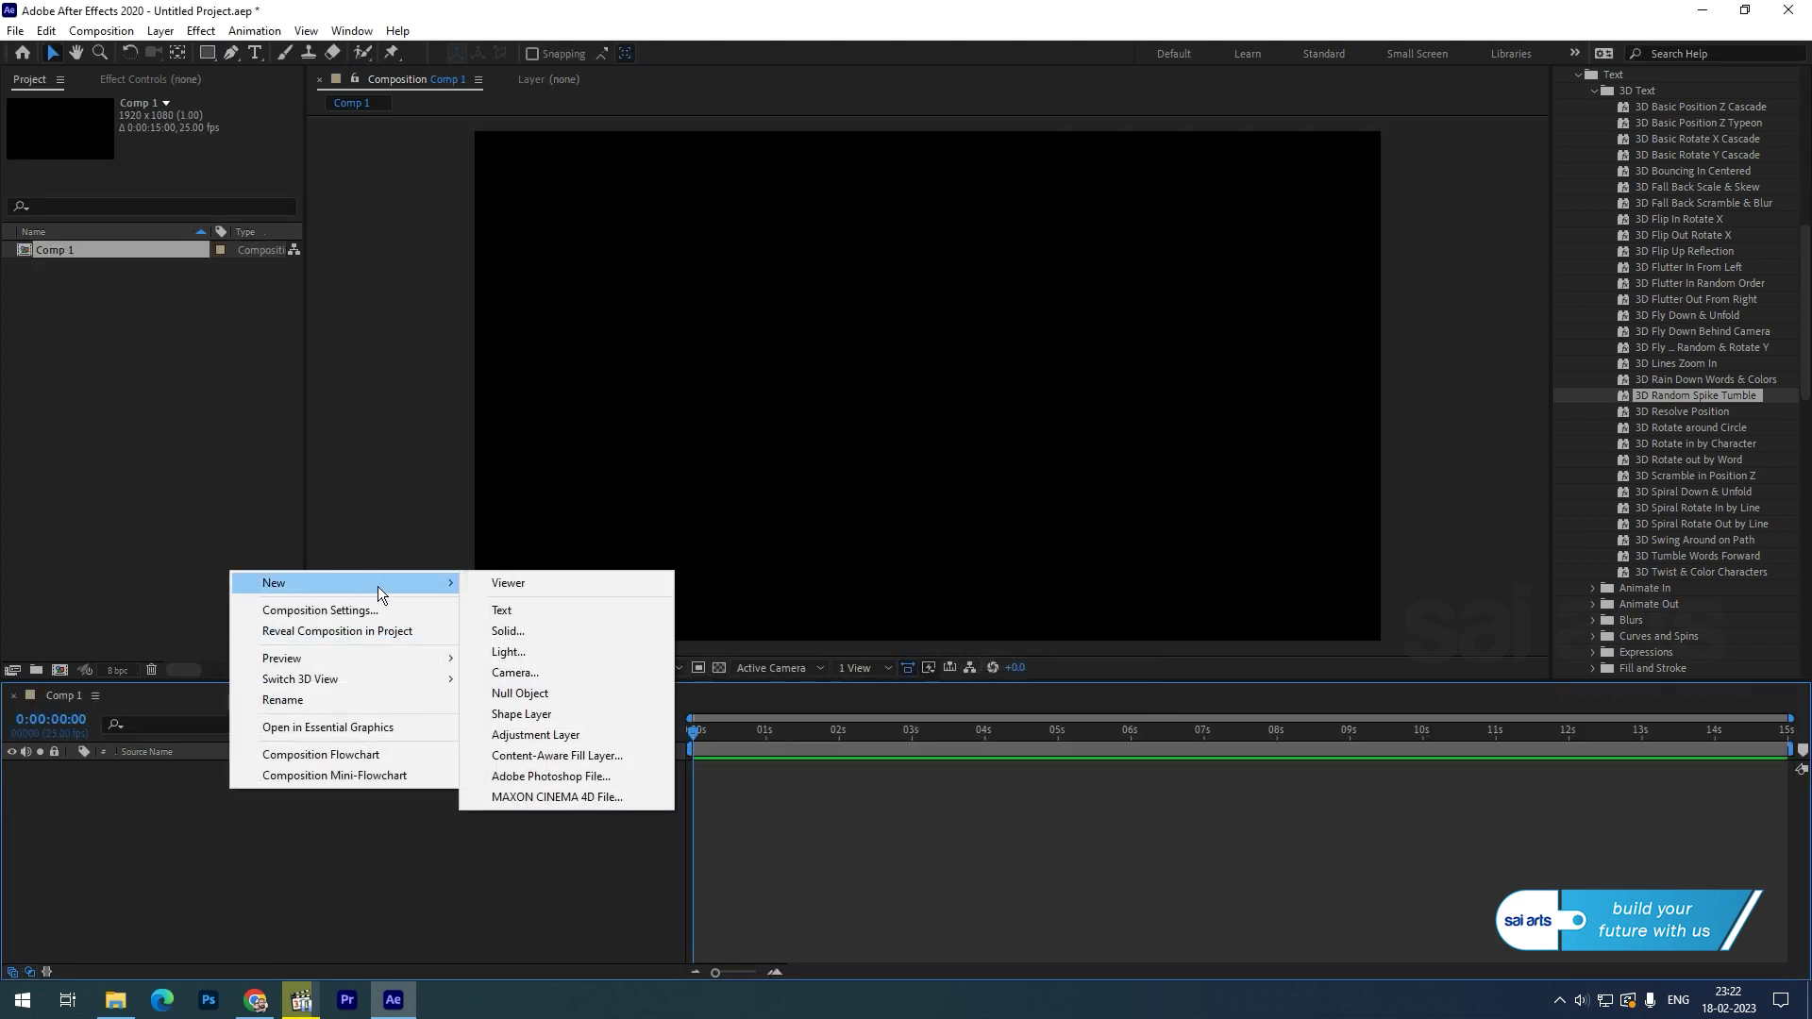
left_click(530, 638)
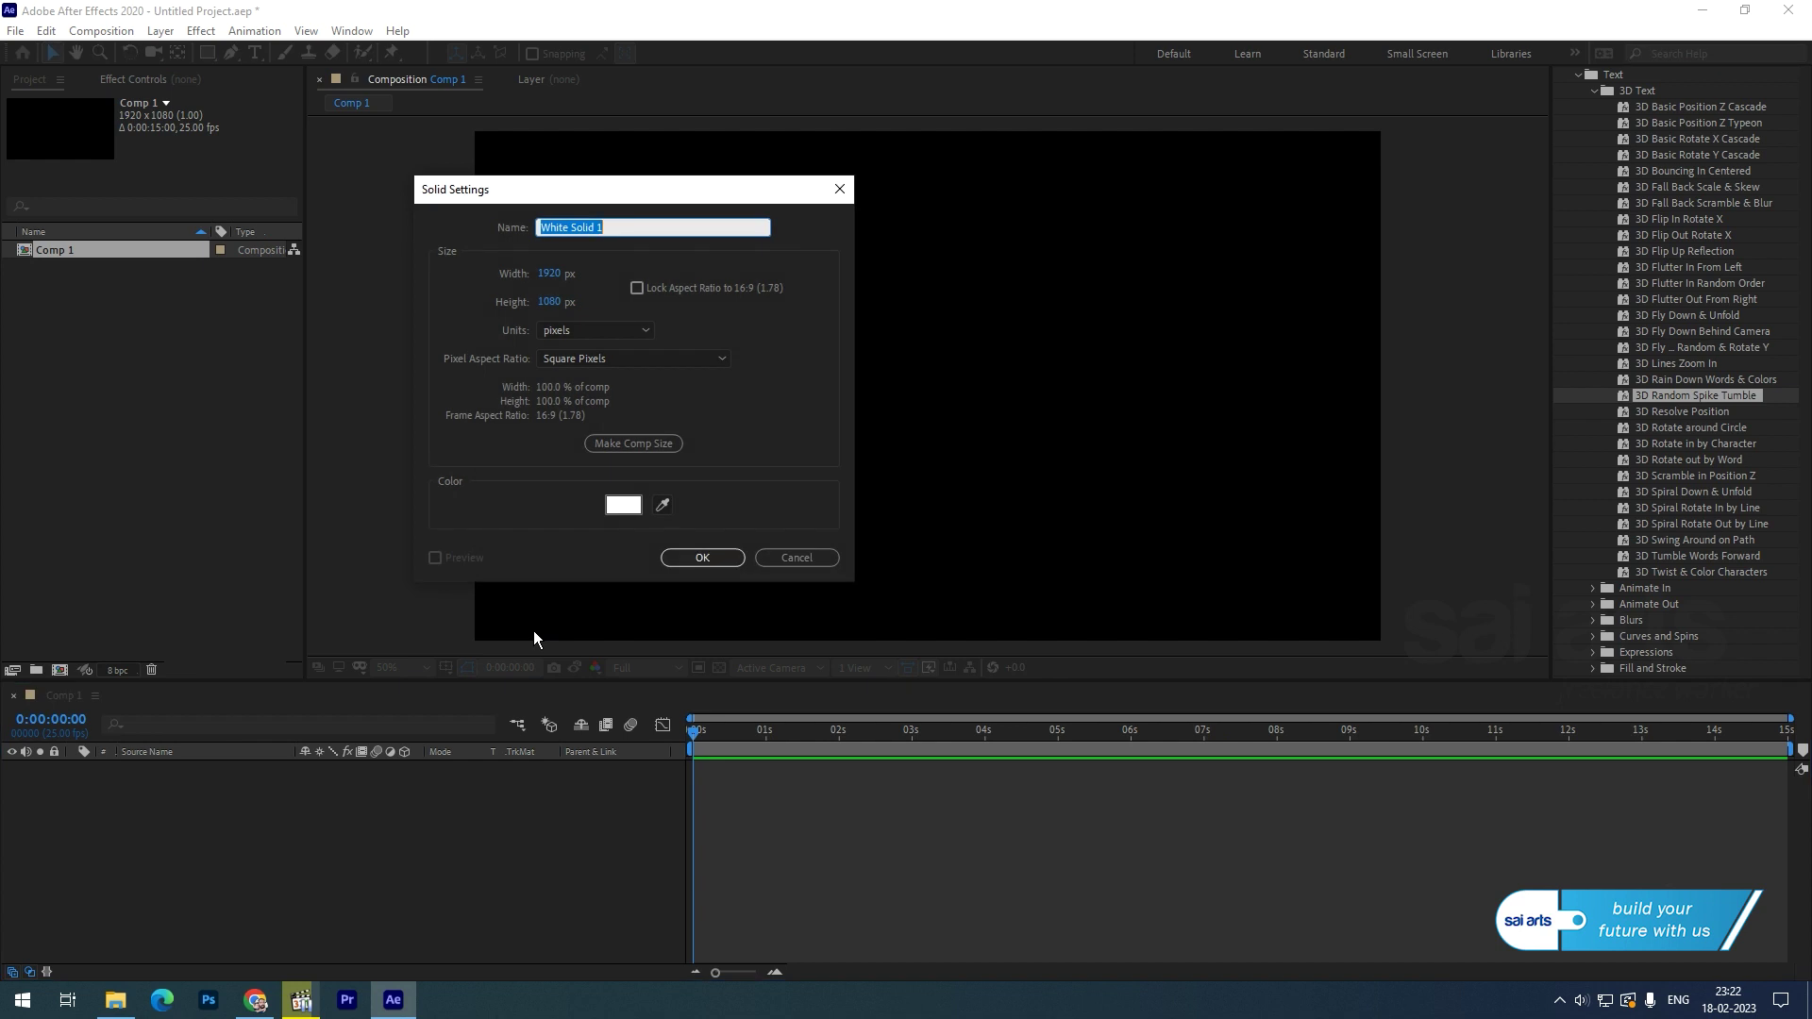
type("bg flare")
left_click(623, 505)
left_click_drag(1104, 408, 1285, 517)
left_click(1386, 251)
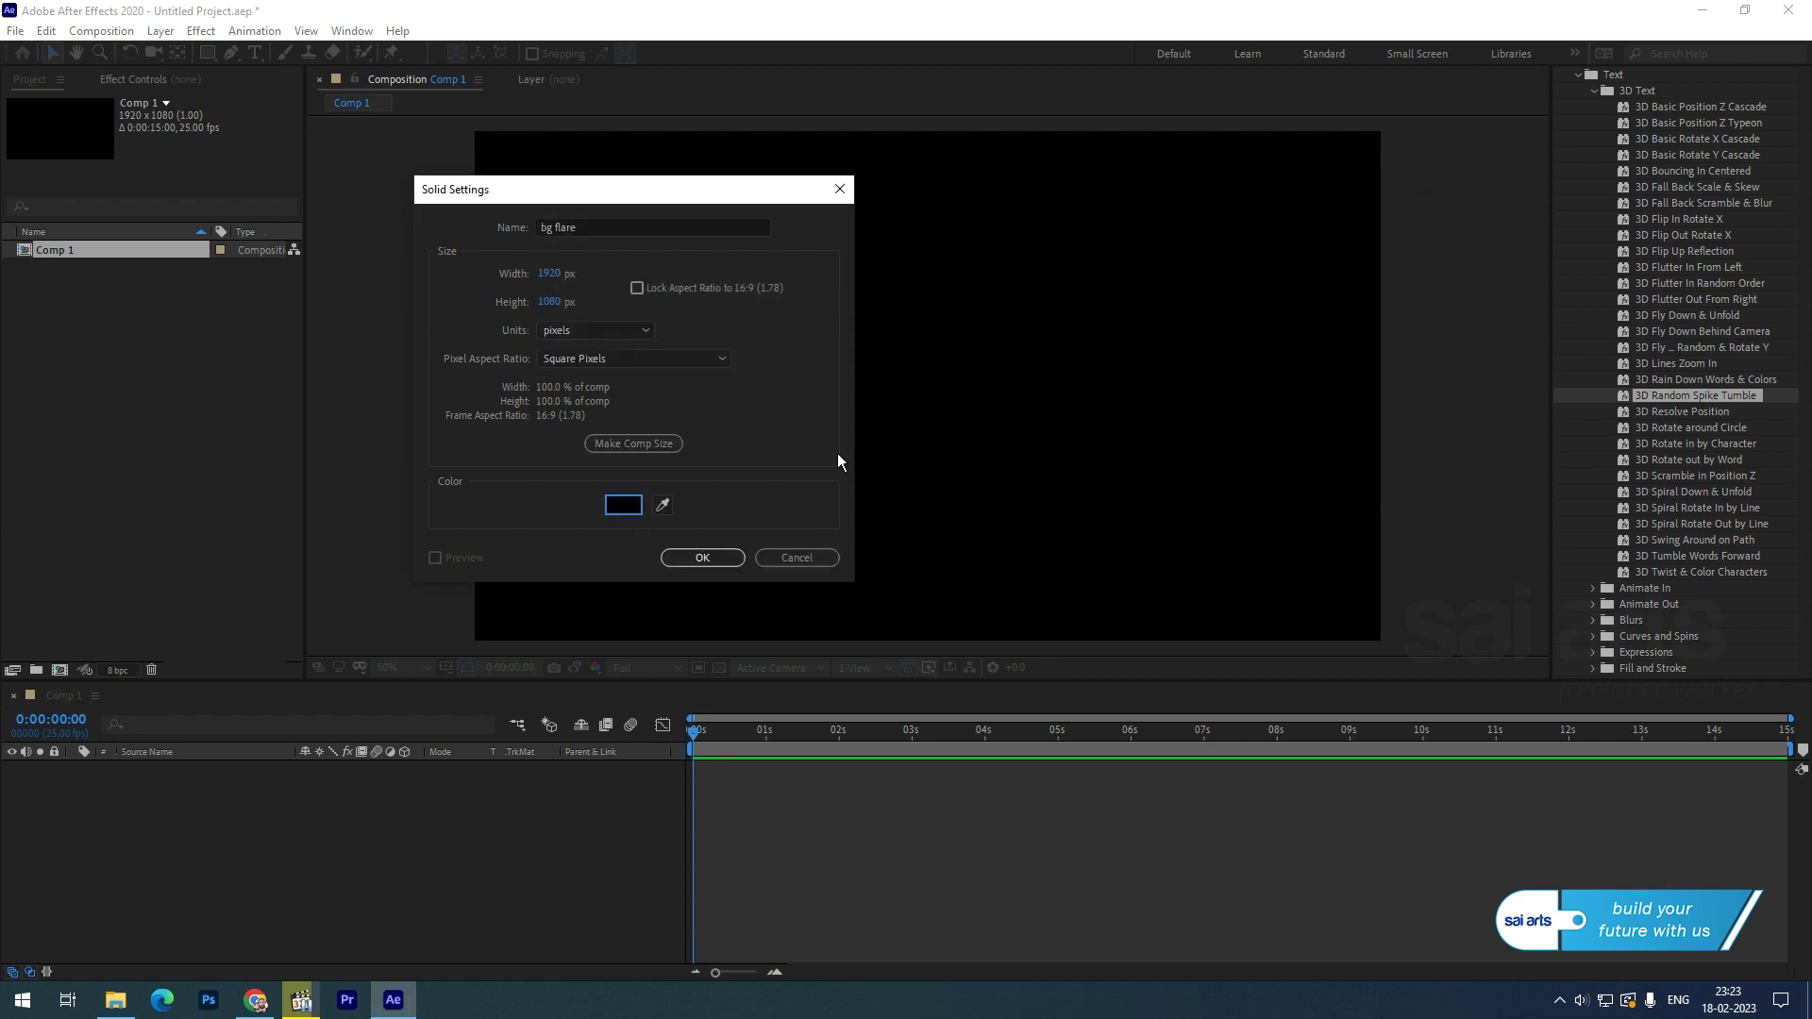
left_click(694, 556)
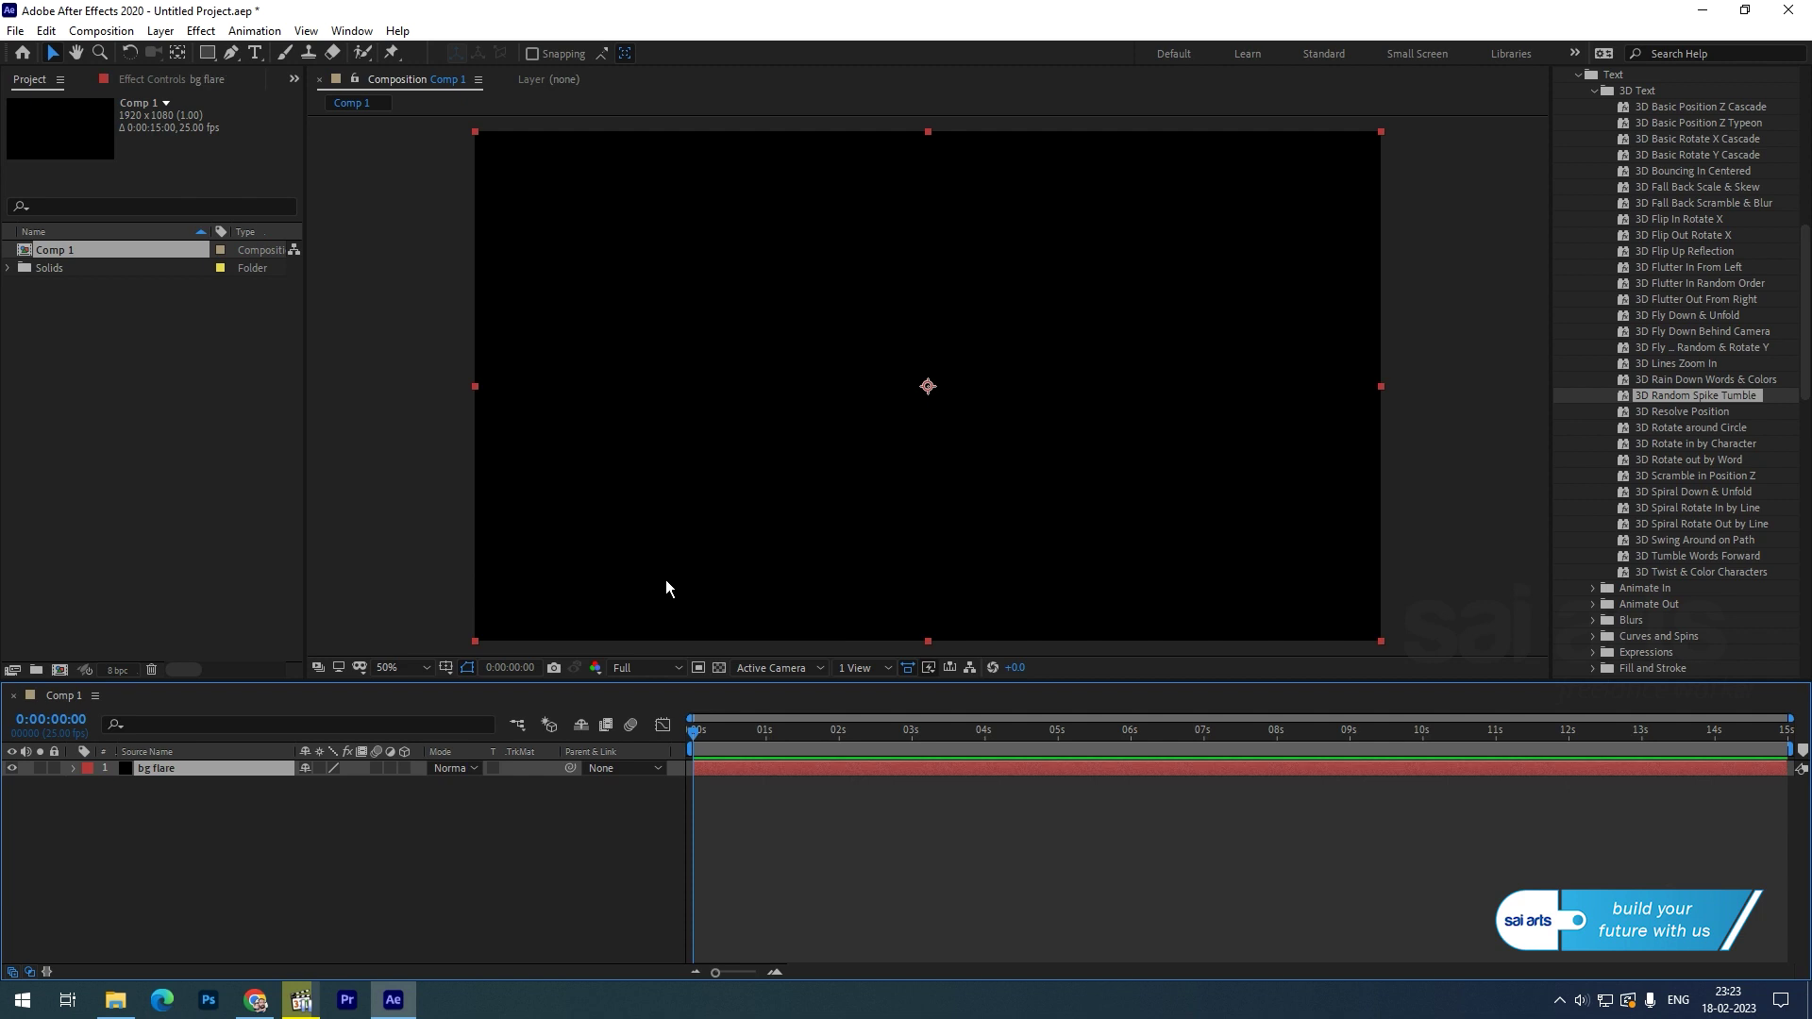
Step: Apply the Video Copilot Optical Flares effect to the bg flare layer
right_click(162, 768)
mouse_move(277, 512)
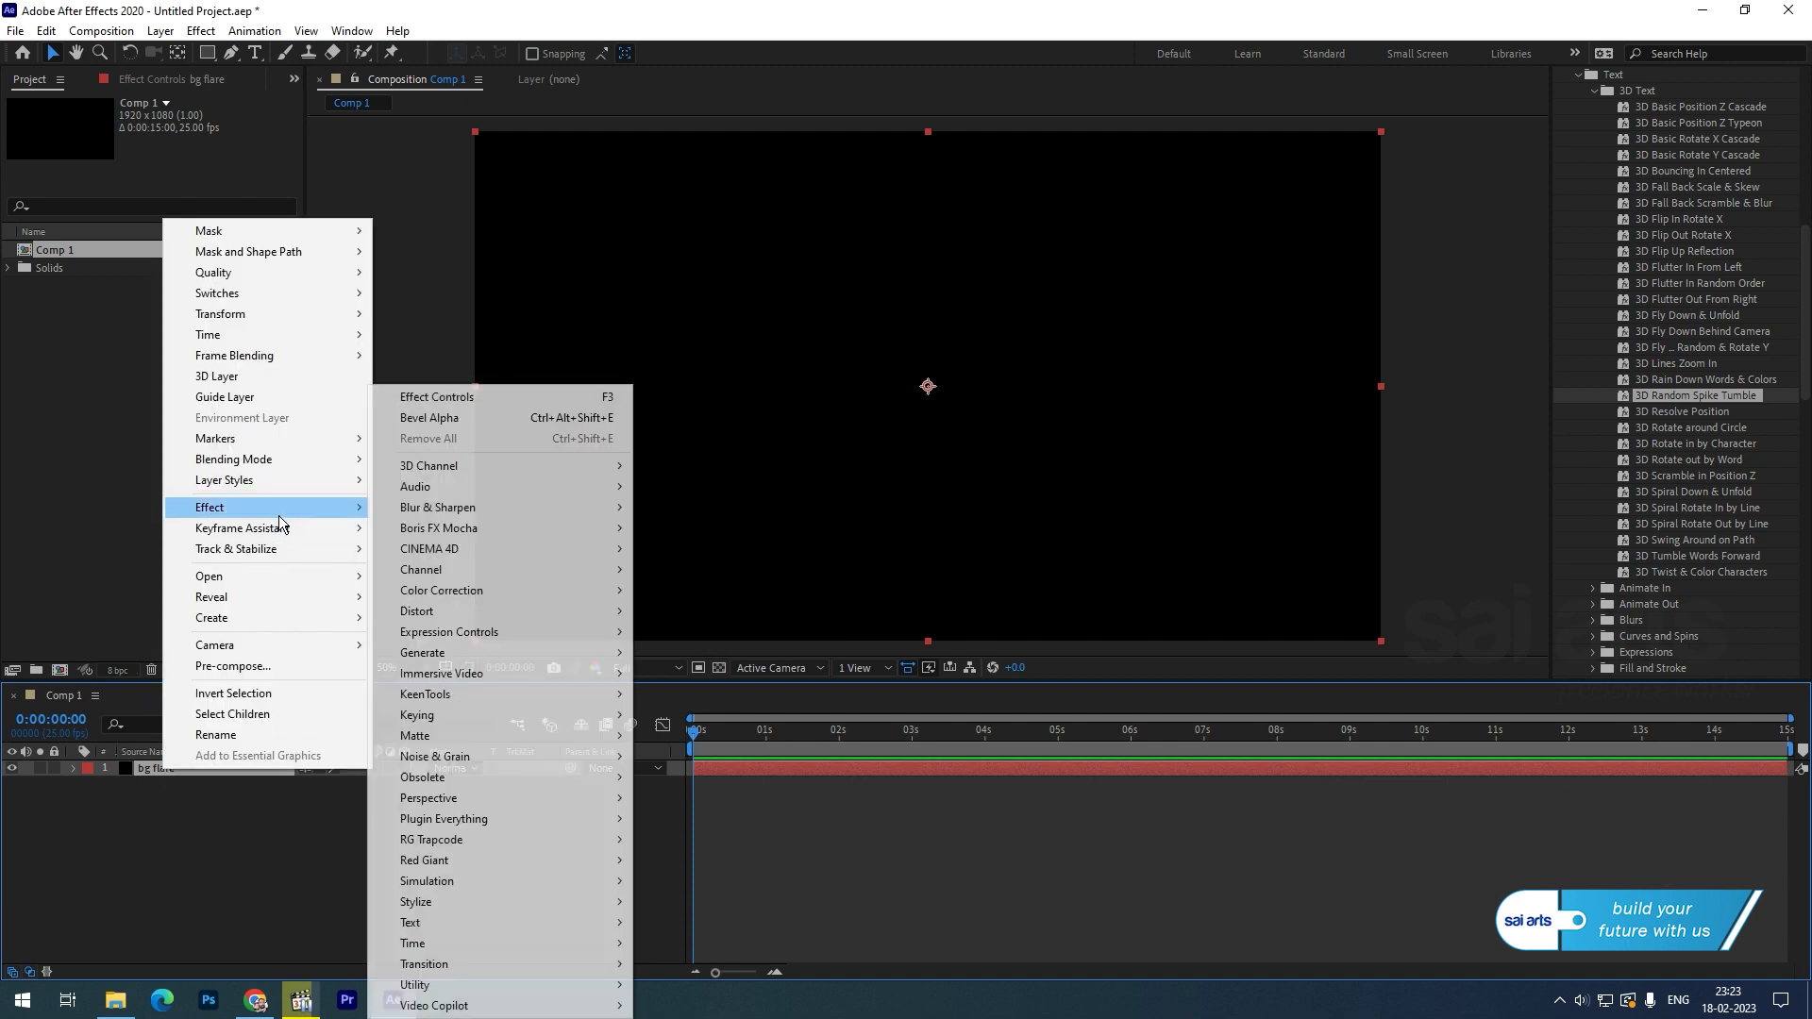
mouse_move(444, 1005)
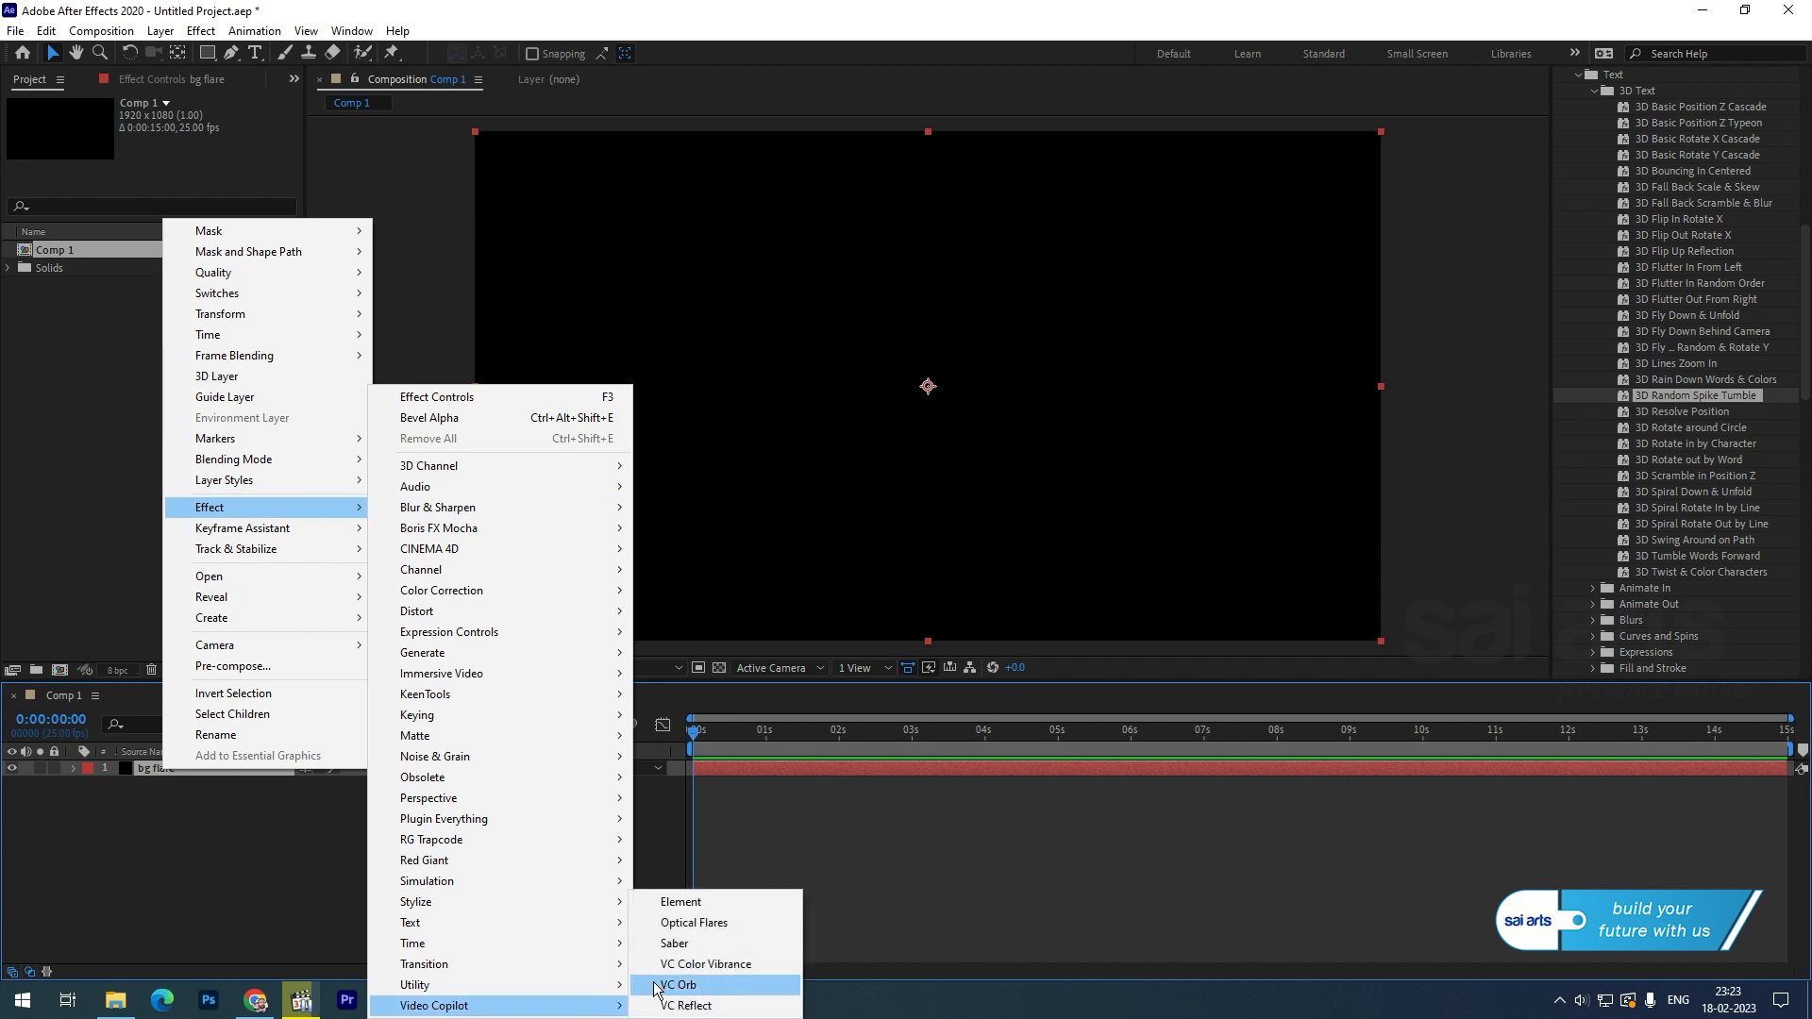
left_click(698, 923)
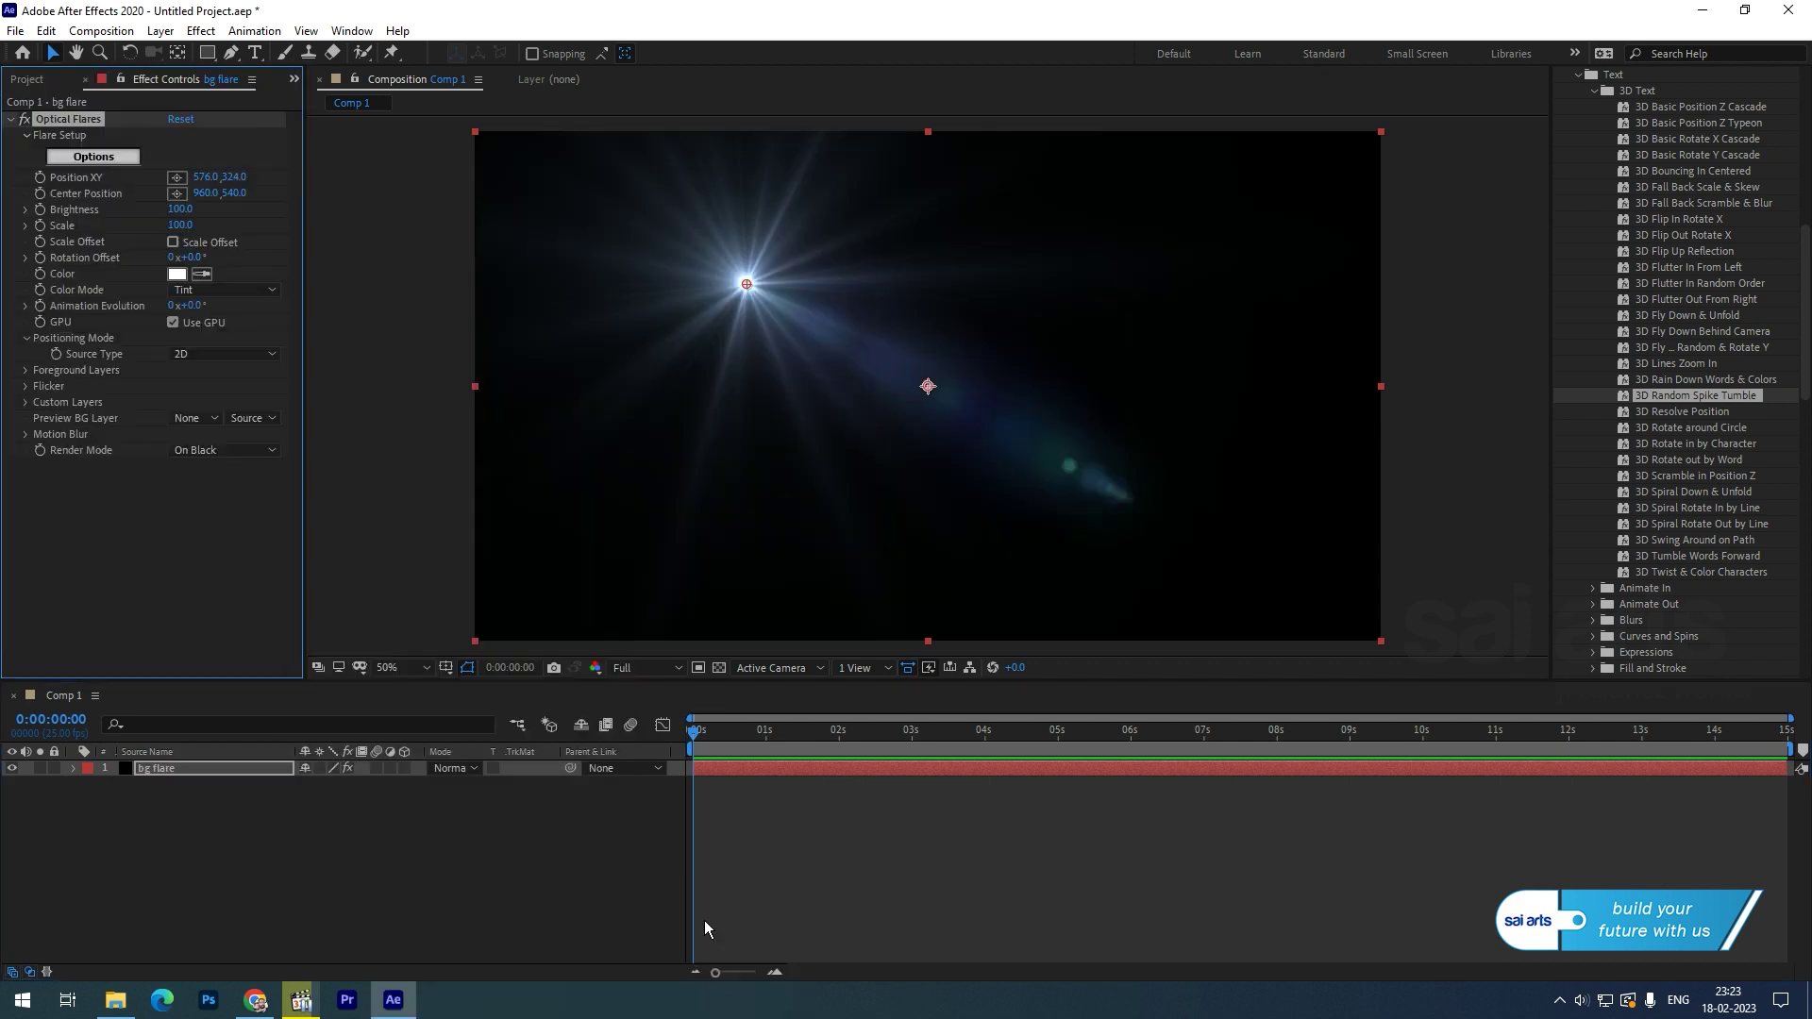
Step: Clear all default lens objects from the optical flare and add a single Glow object instead
left_click(118, 158)
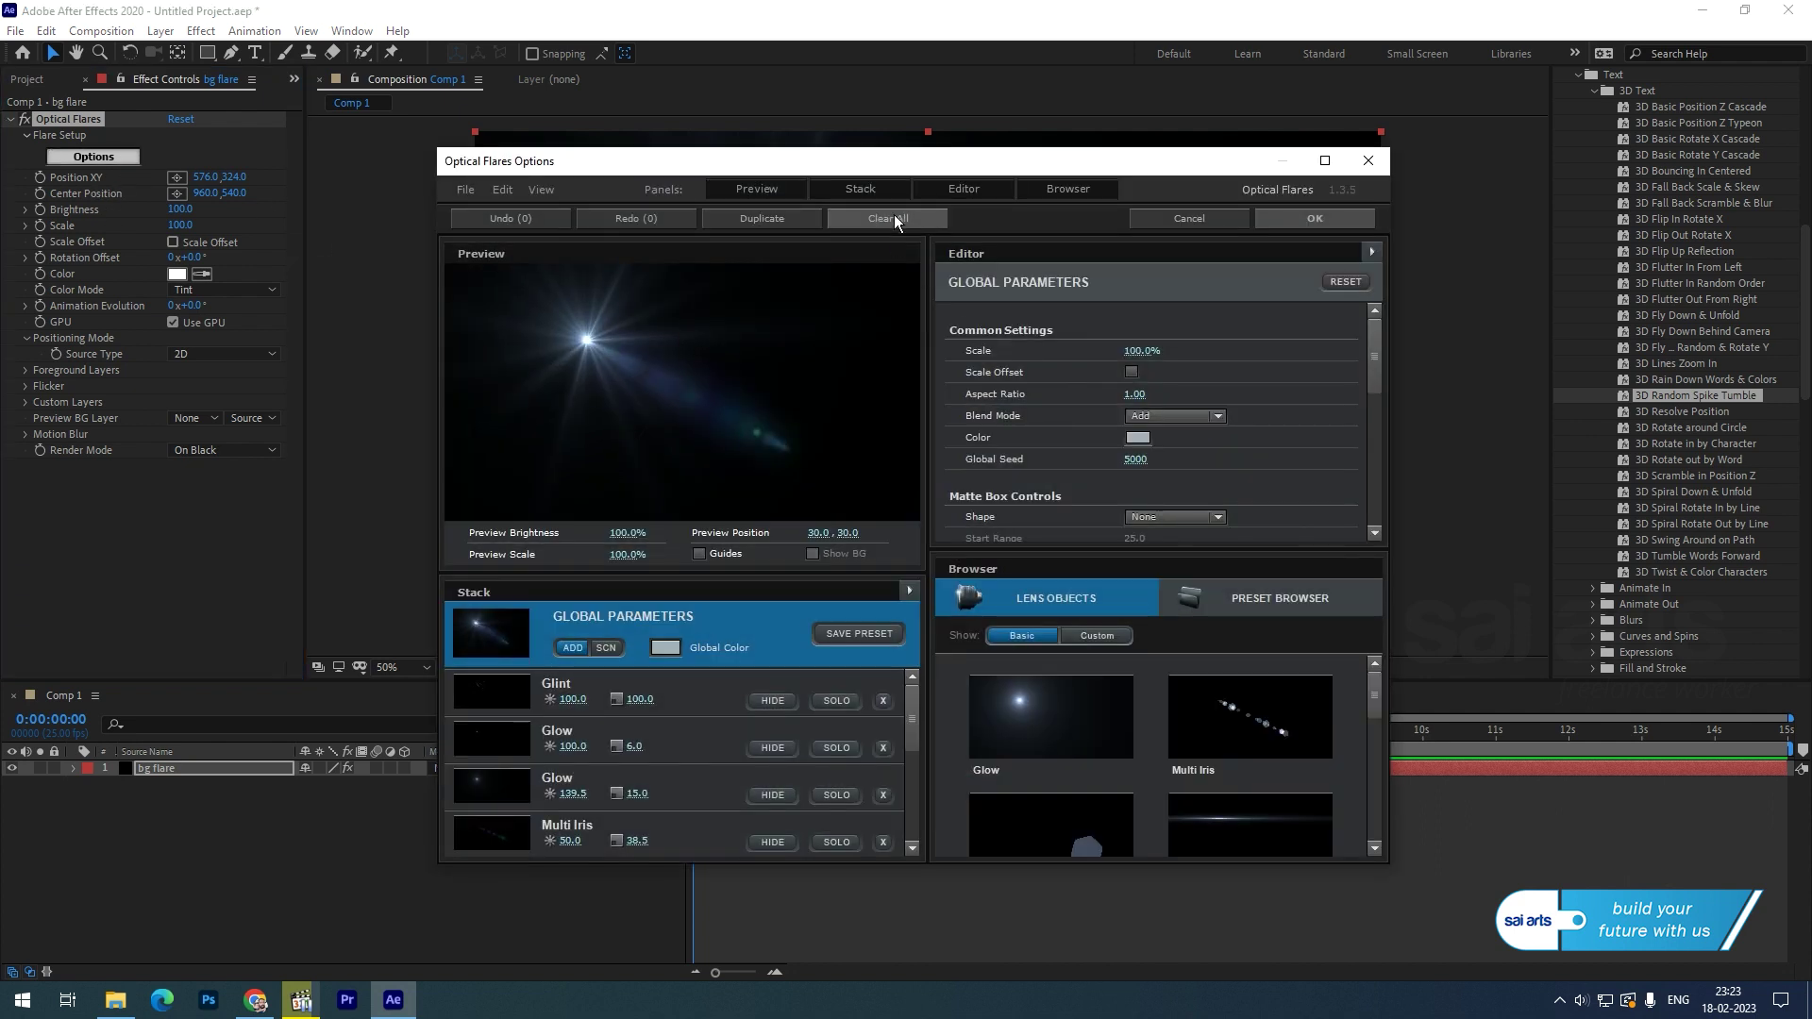
left_click(893, 218)
left_click(848, 564)
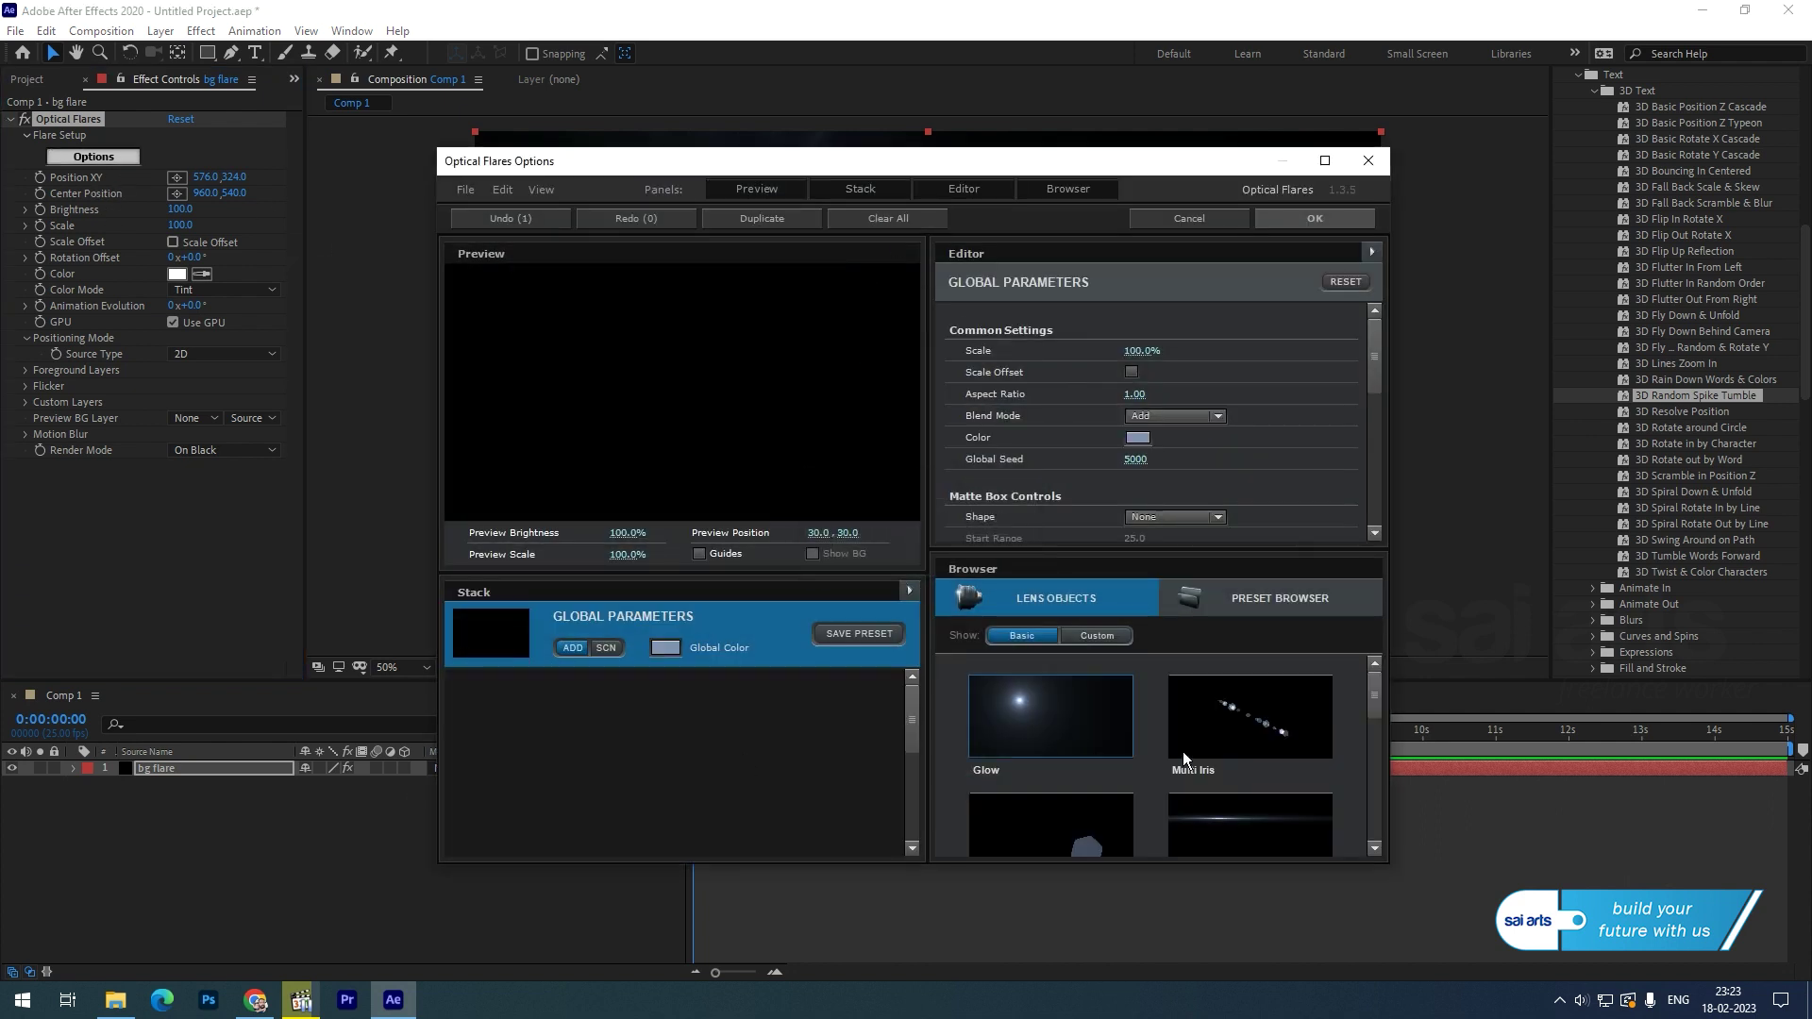
left_click(1040, 715)
left_click(1343, 221)
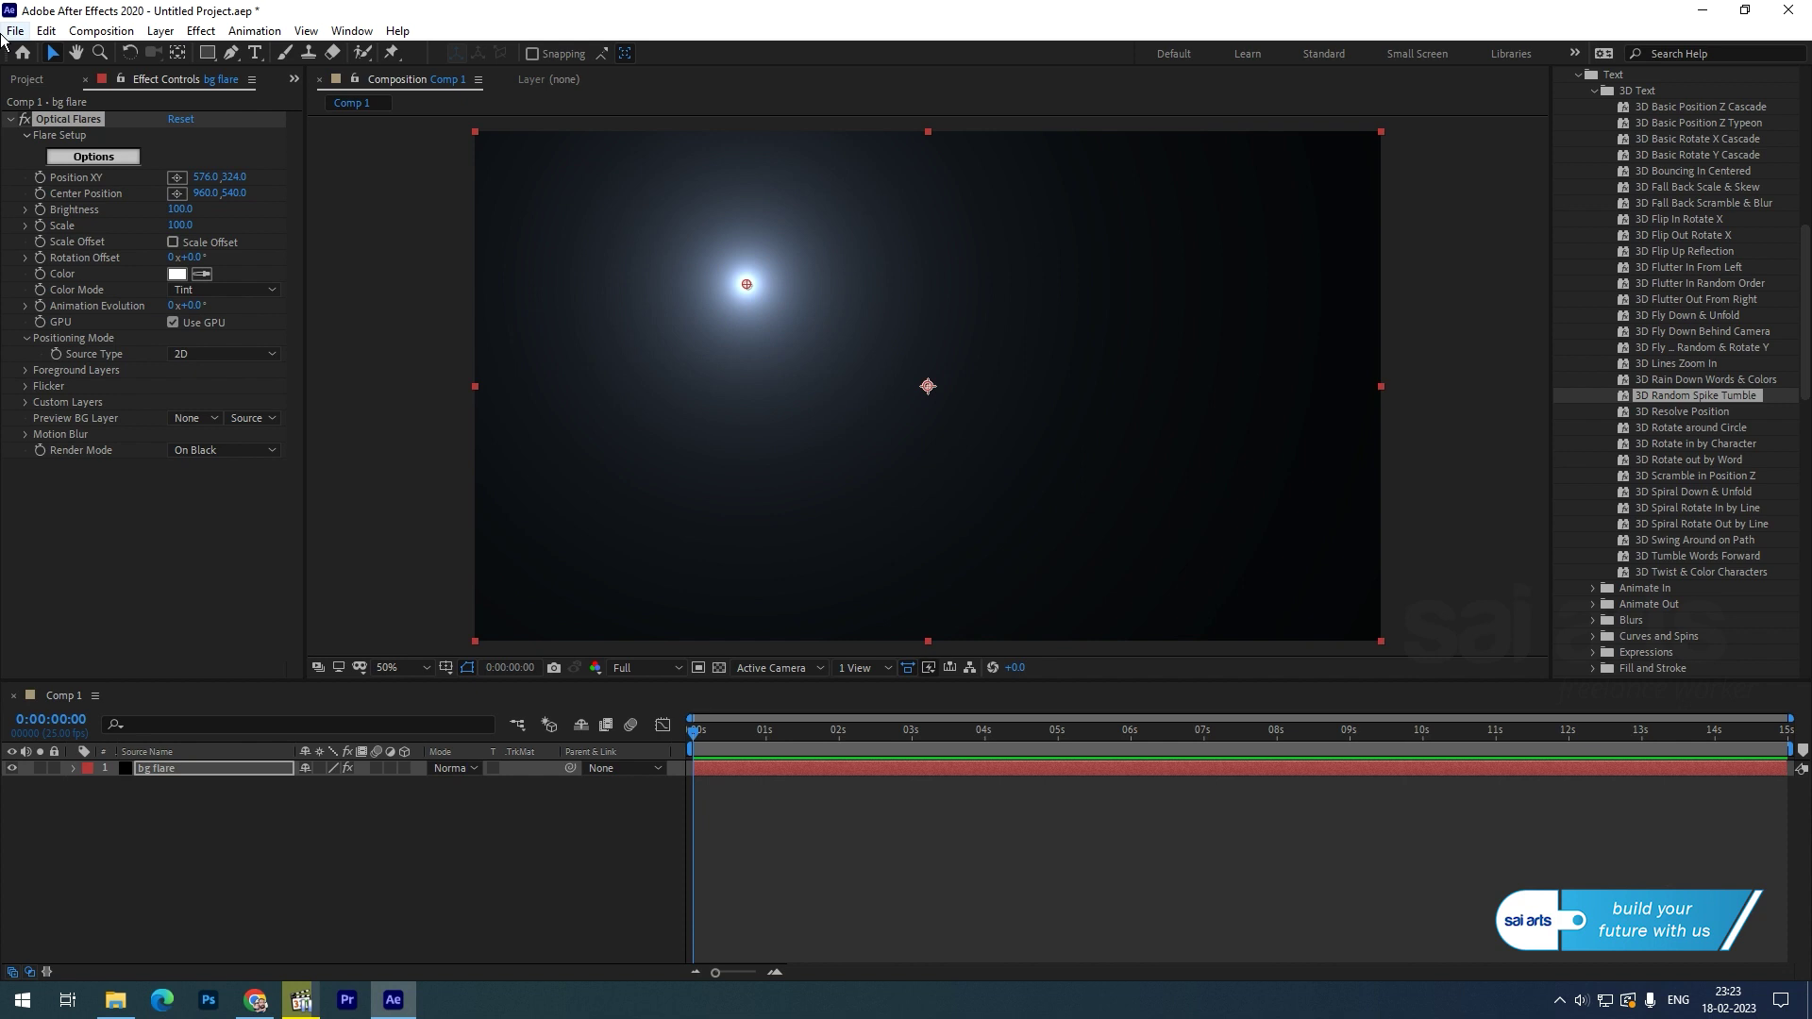
Step: Move the flare to the middle of the frame's left edge, at position -3, 540
left_click_drag(742, 267, 698, 322)
left_click_drag(199, 183, 202, 181)
left_click(198, 177)
type("-3")
key("Return")
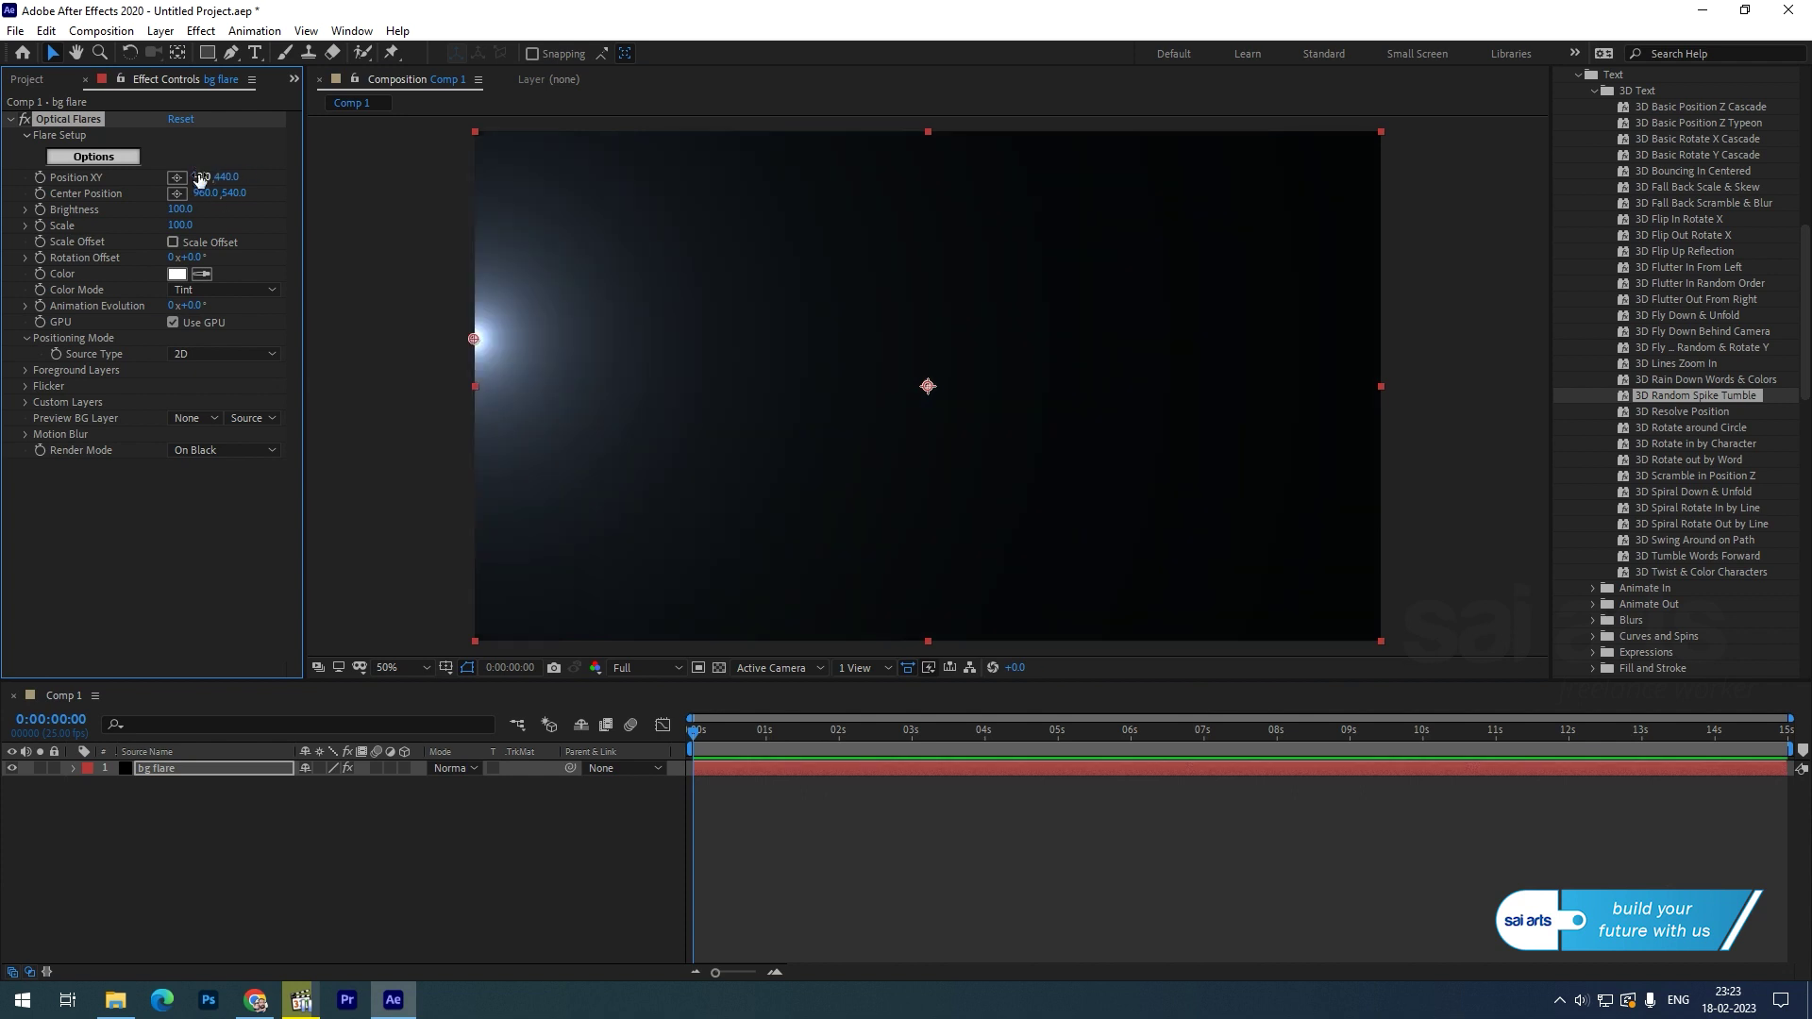
left_click_drag(472, 338, 472, 384)
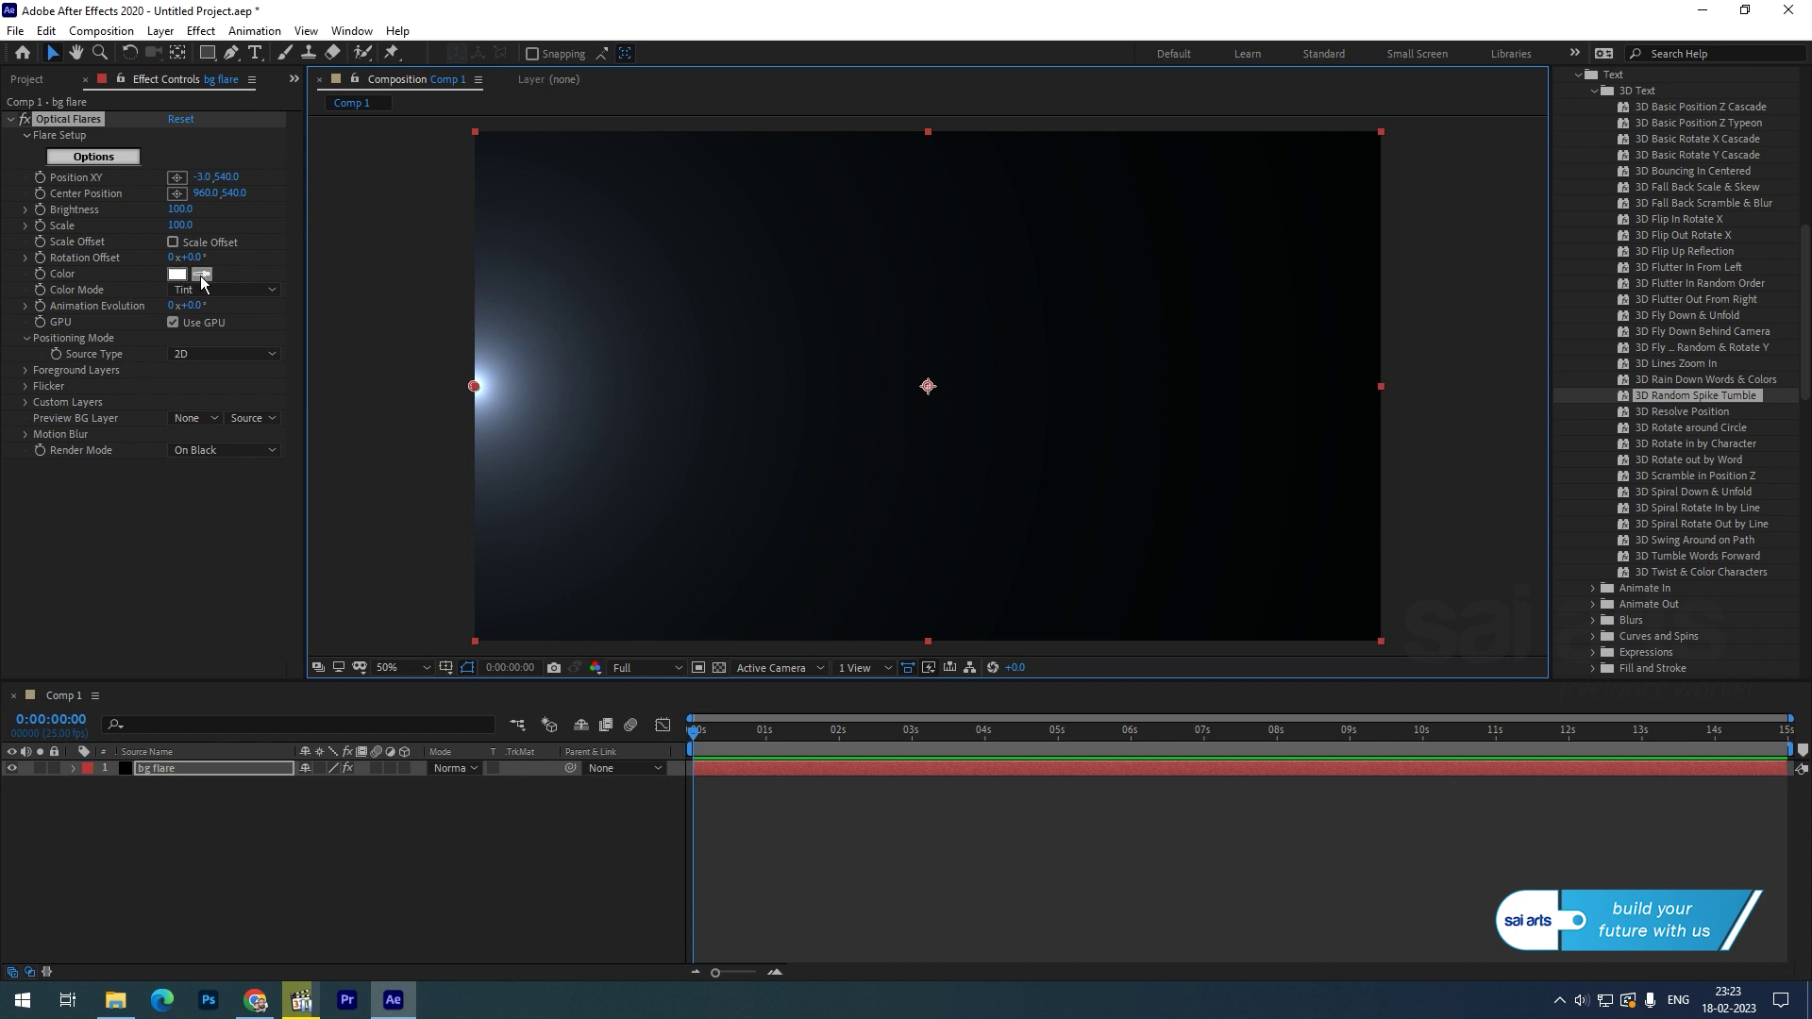
Step: Set the flare's tint color to orange FF9000
left_click(177, 274)
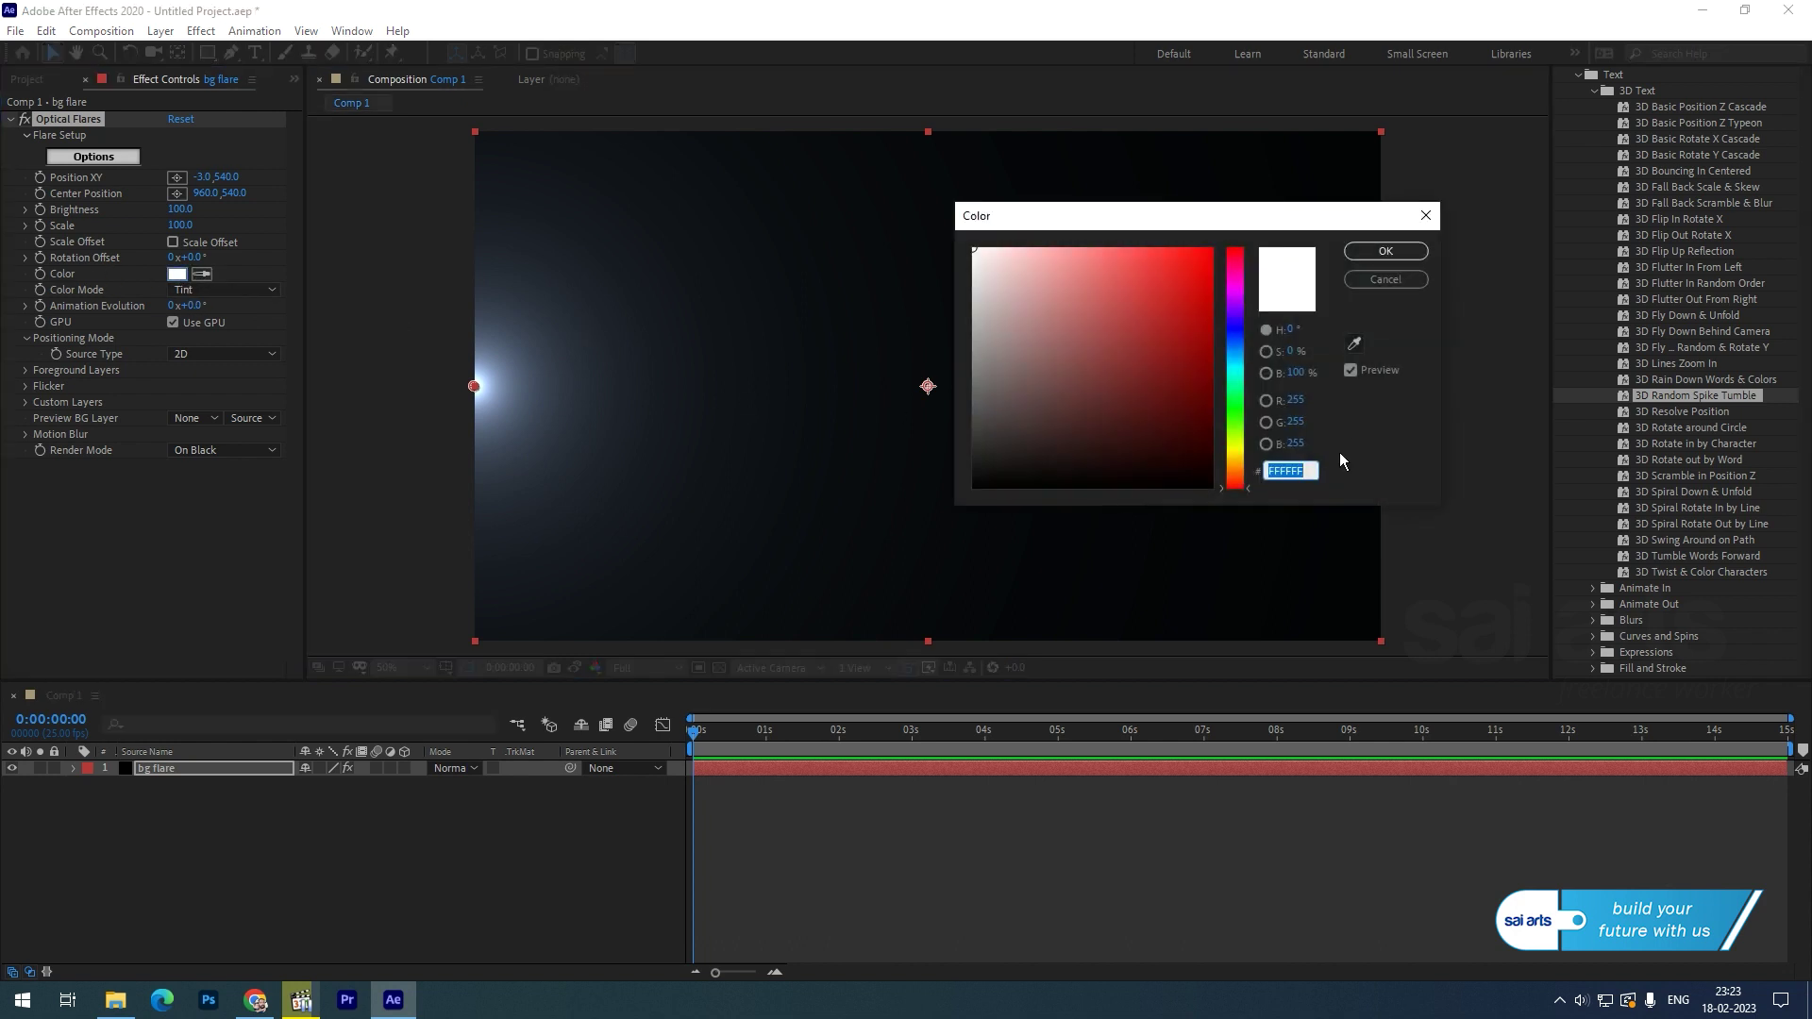
left_click(1231, 455)
left_click_drag(1187, 302, 1214, 224)
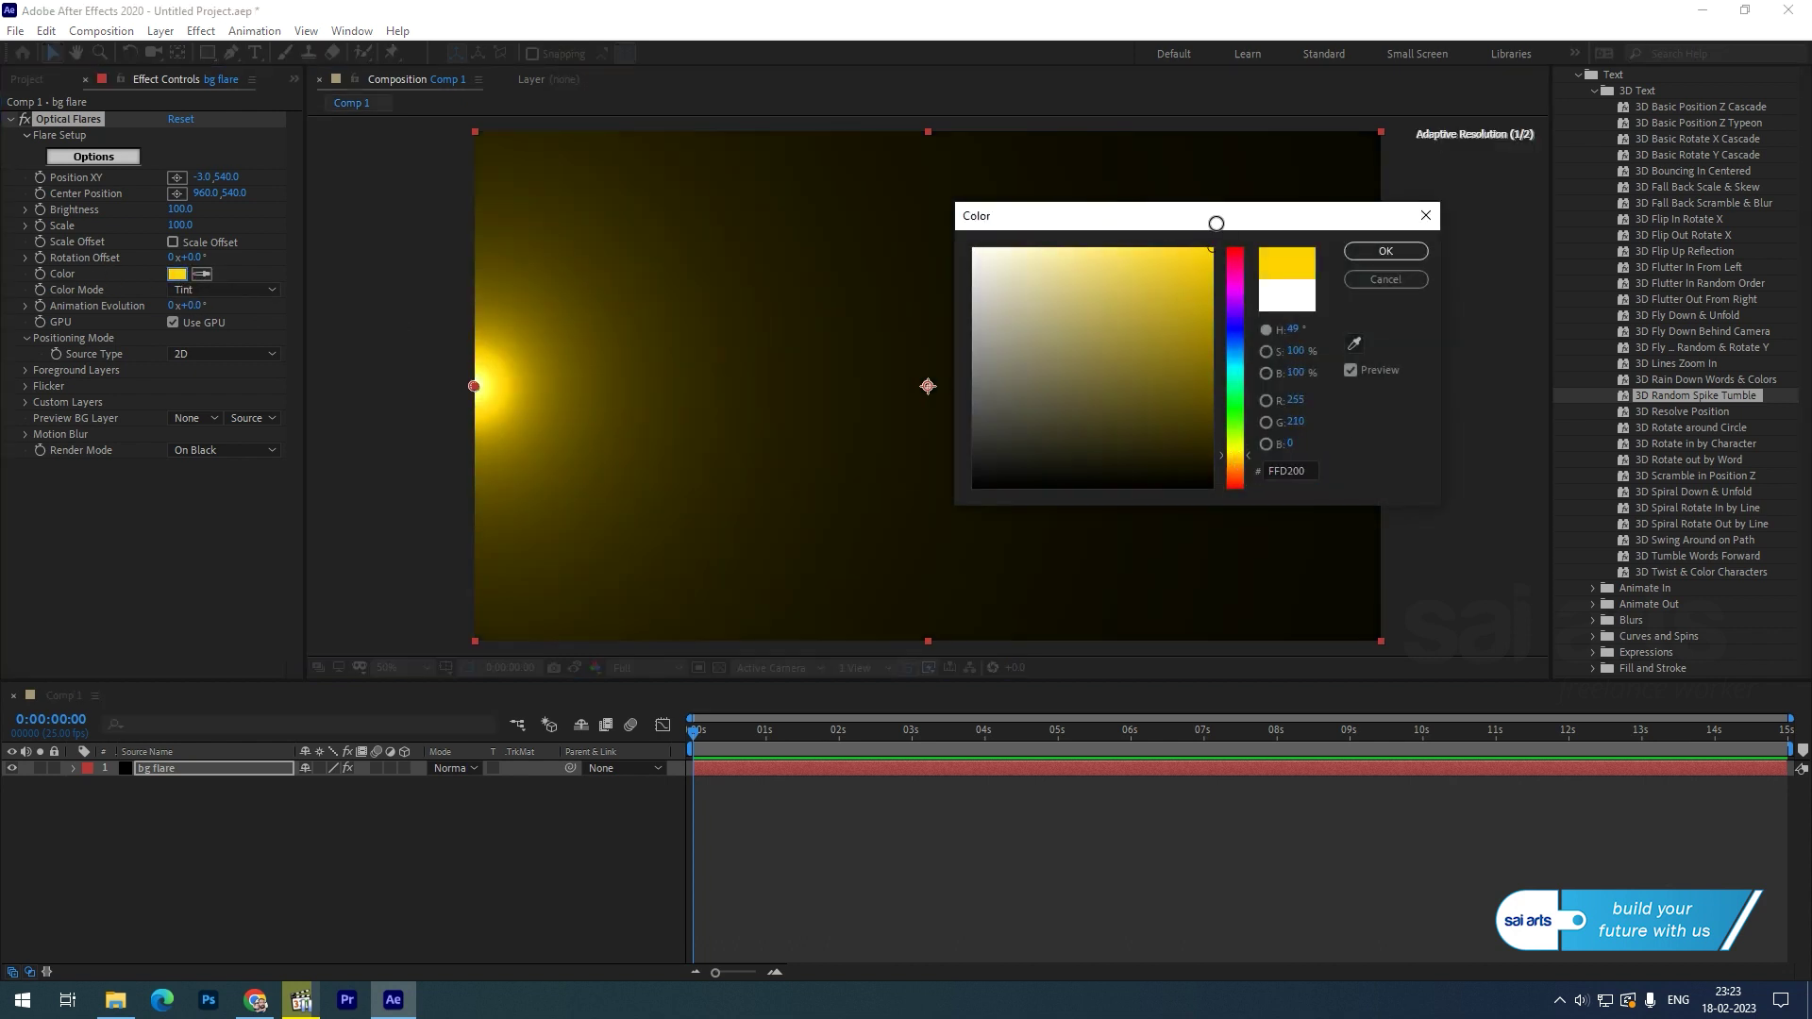
left_click_drag(1235, 463, 1234, 456)
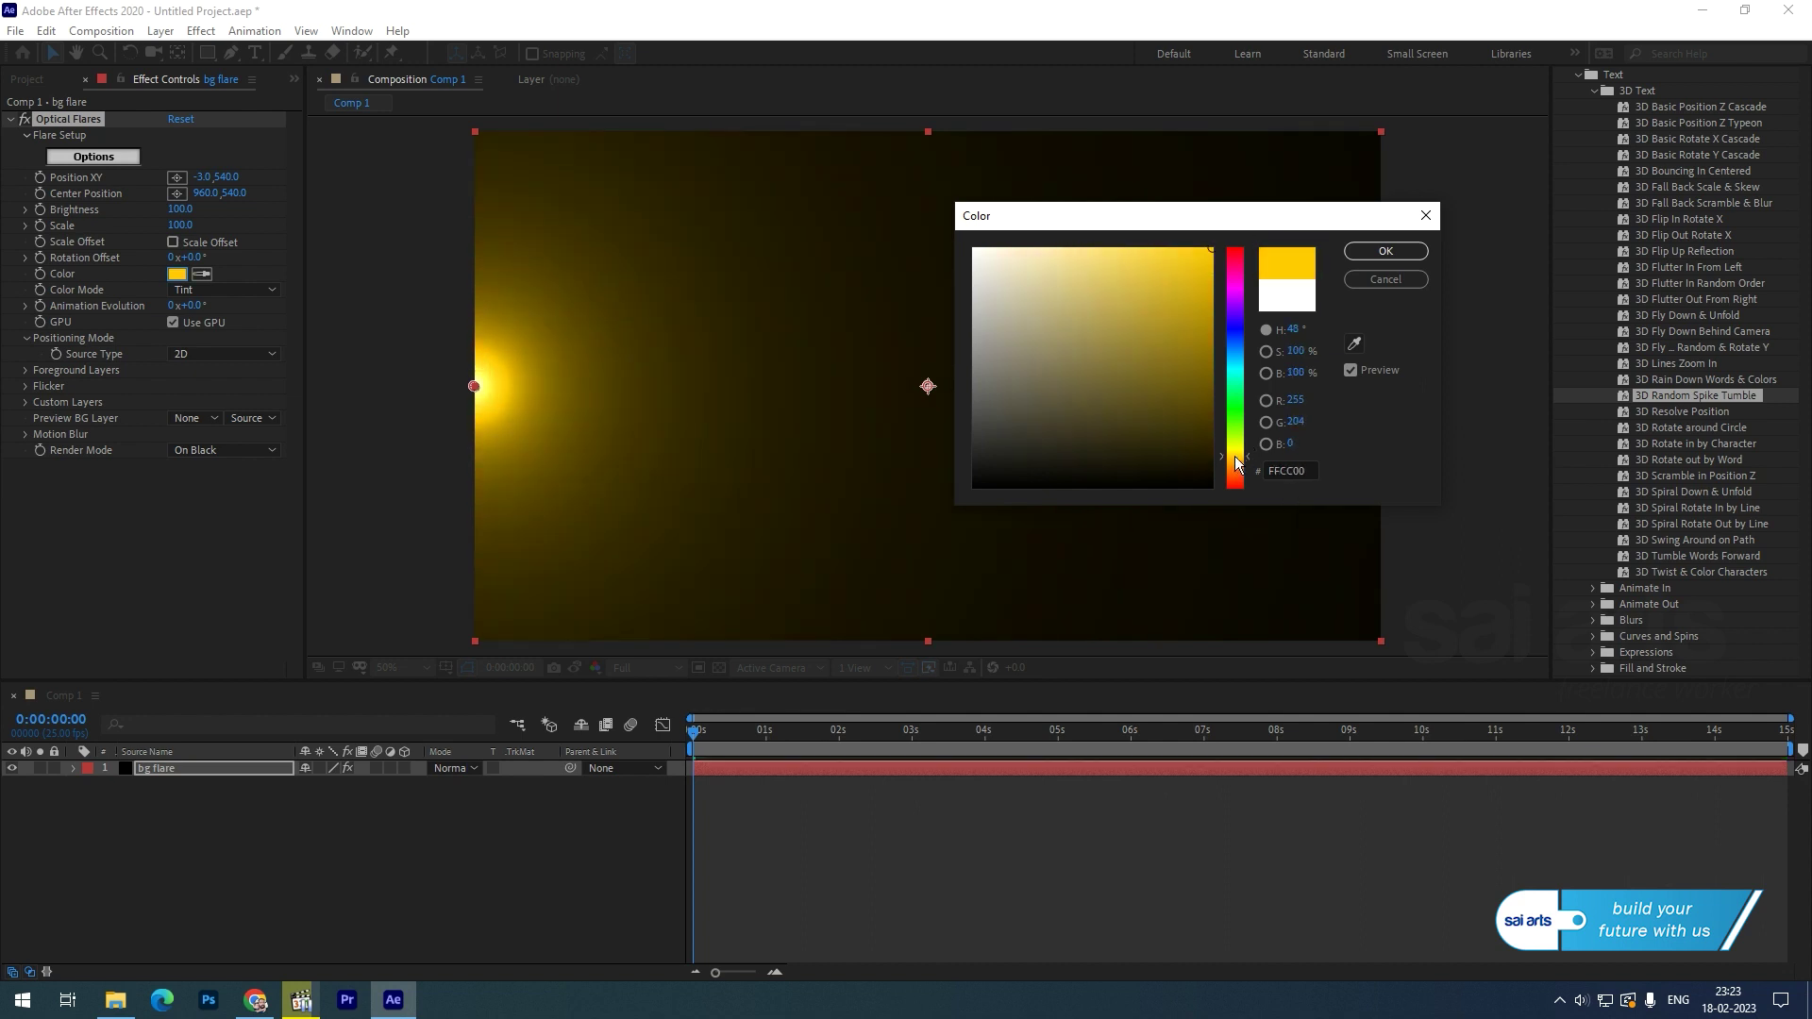
left_click(1286, 467)
left_click_drag(1321, 472, 1280, 469)
type("9000")
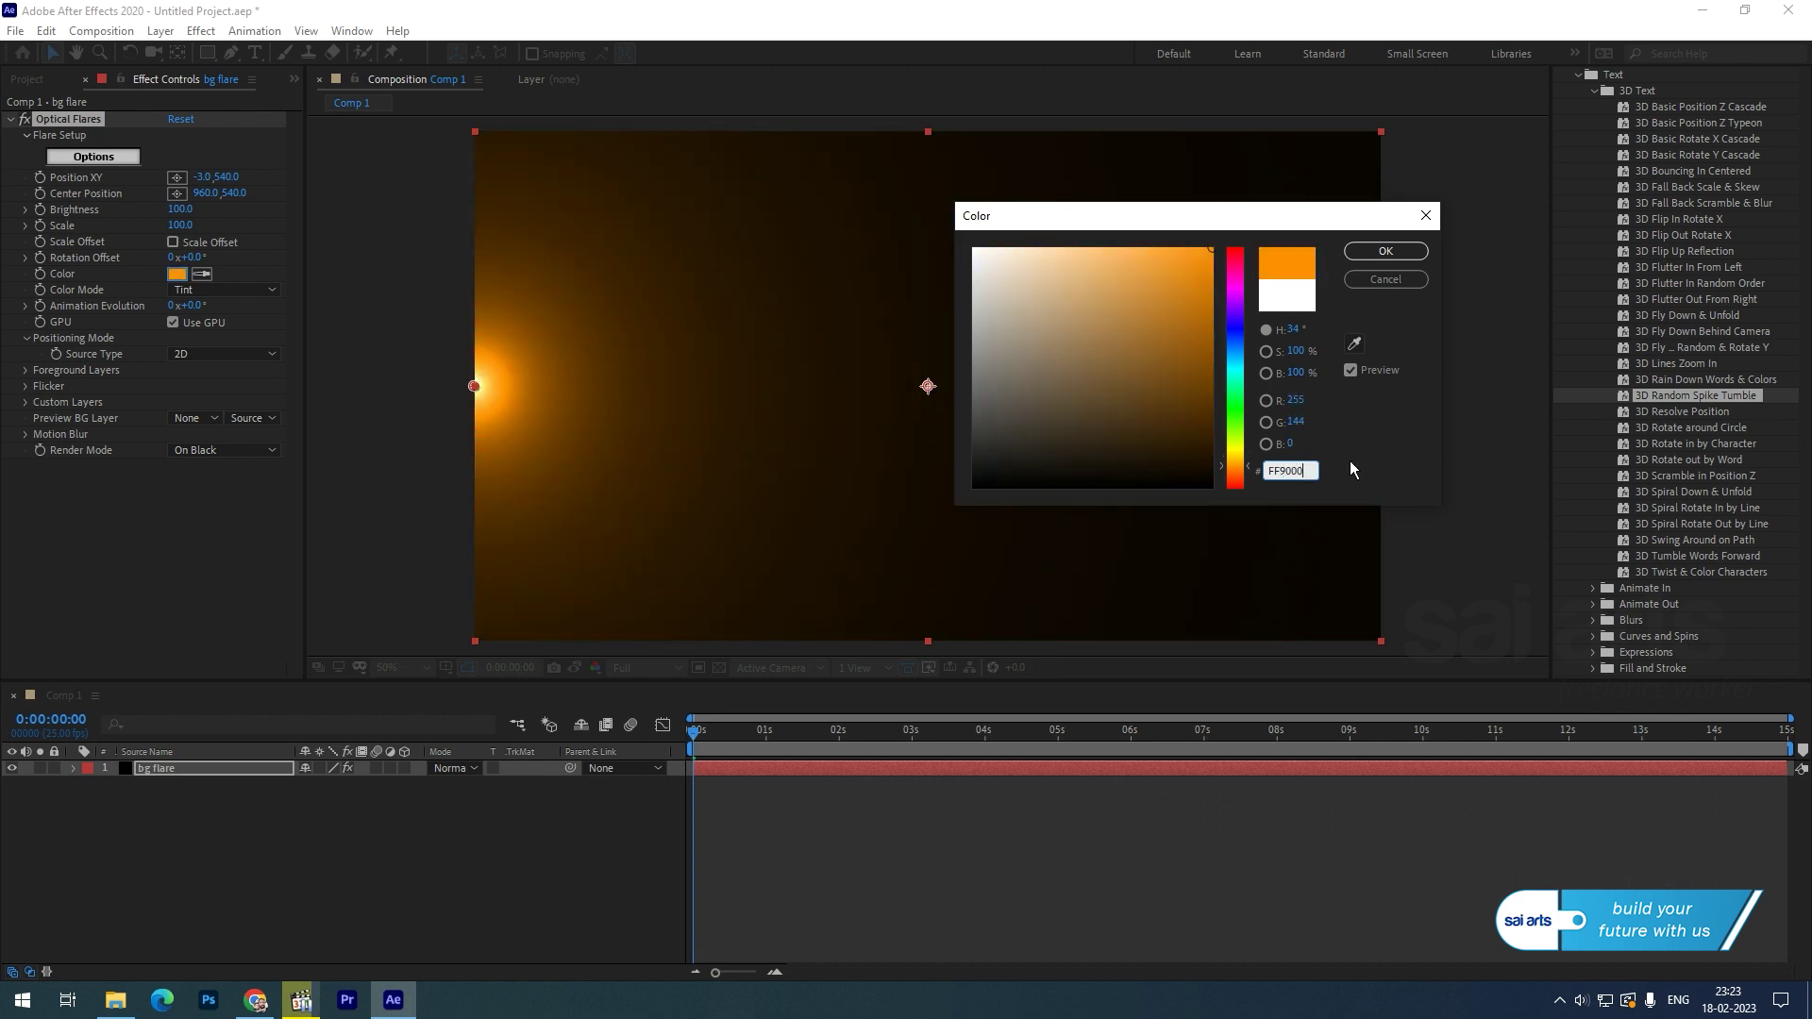
left_click(1394, 249)
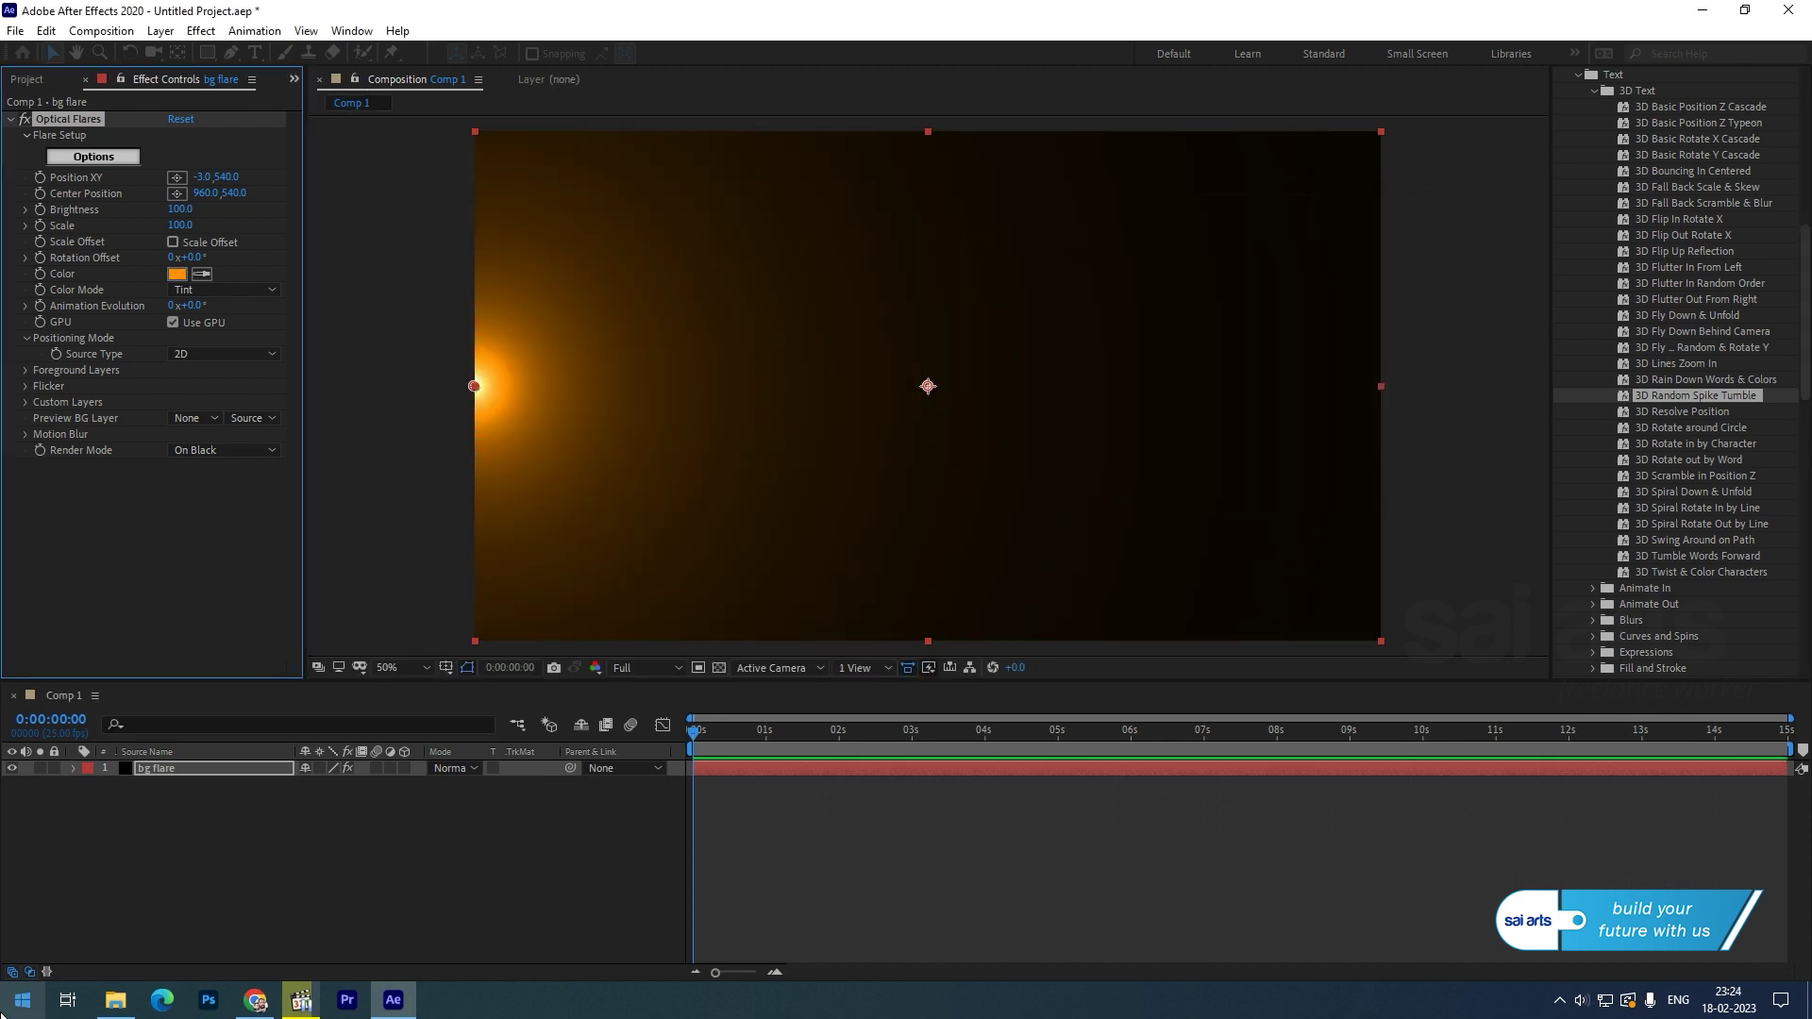
Step: Set the flare's flicker speed to 62 and its amount to 26, and preview the flickering glow
left_click(26, 386)
left_click(173, 418)
type("62")
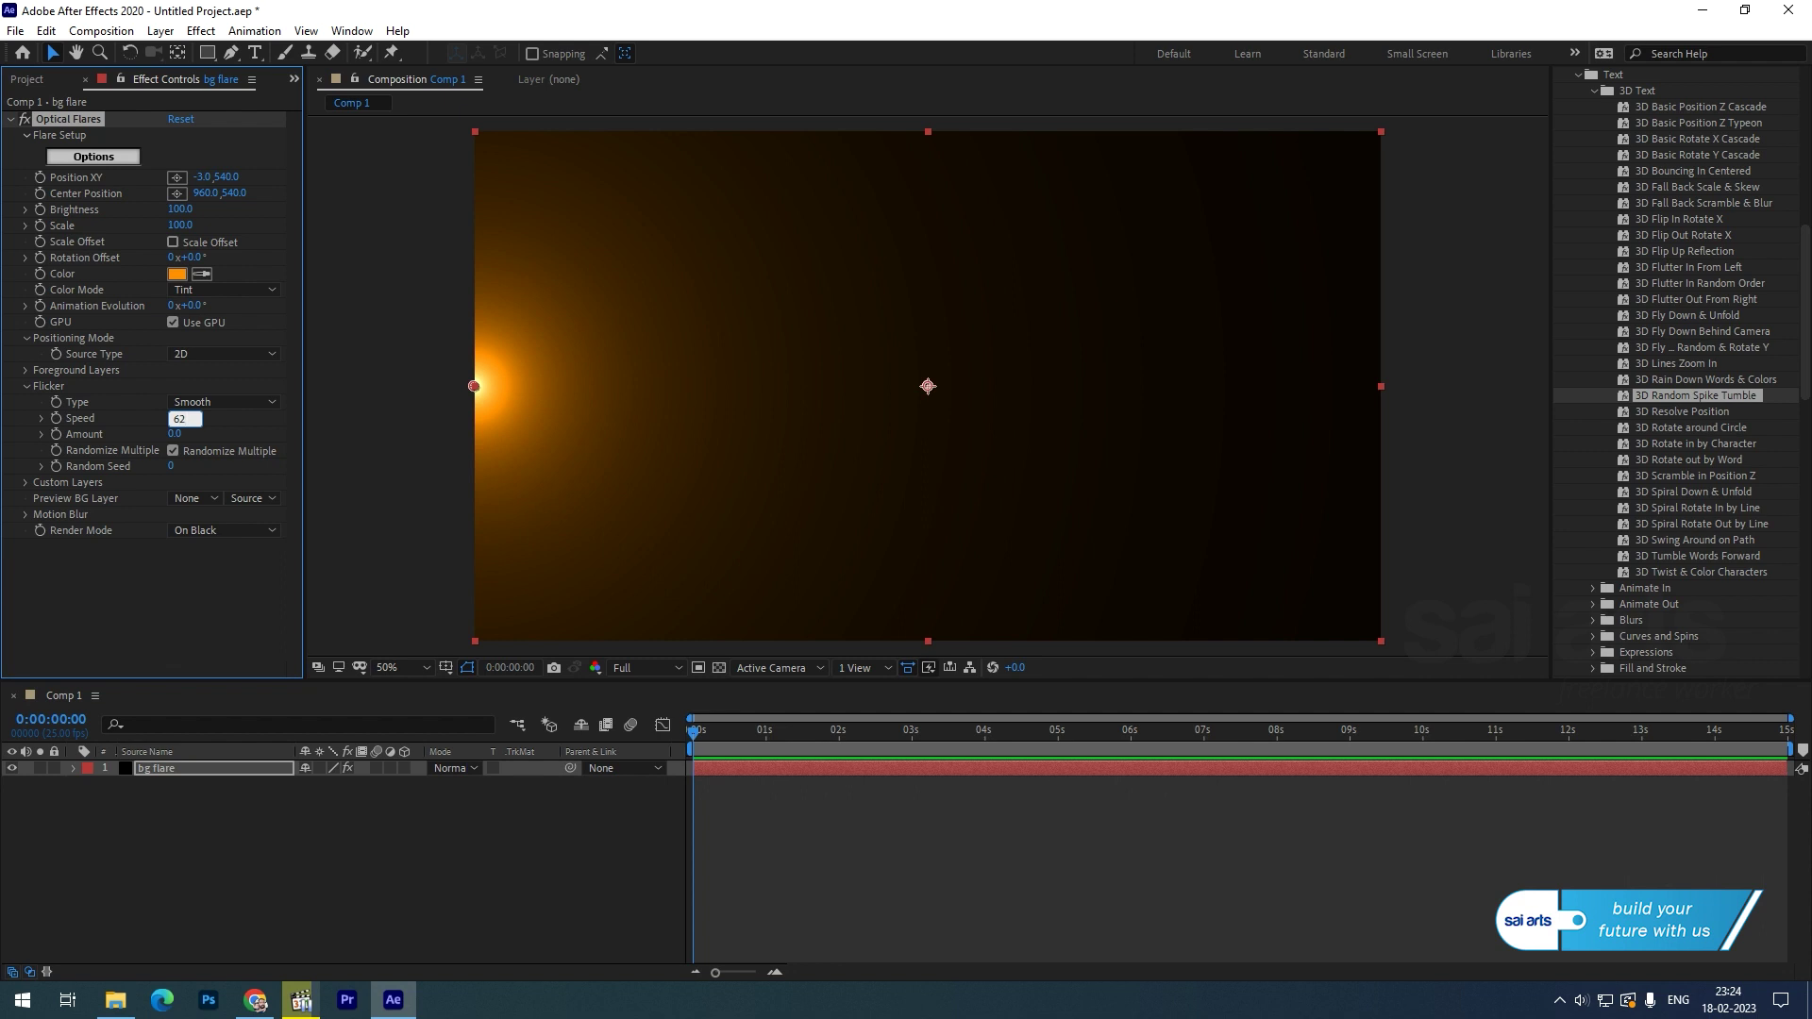
left_click(175, 434)
type("26")
key("Return")
key("space")
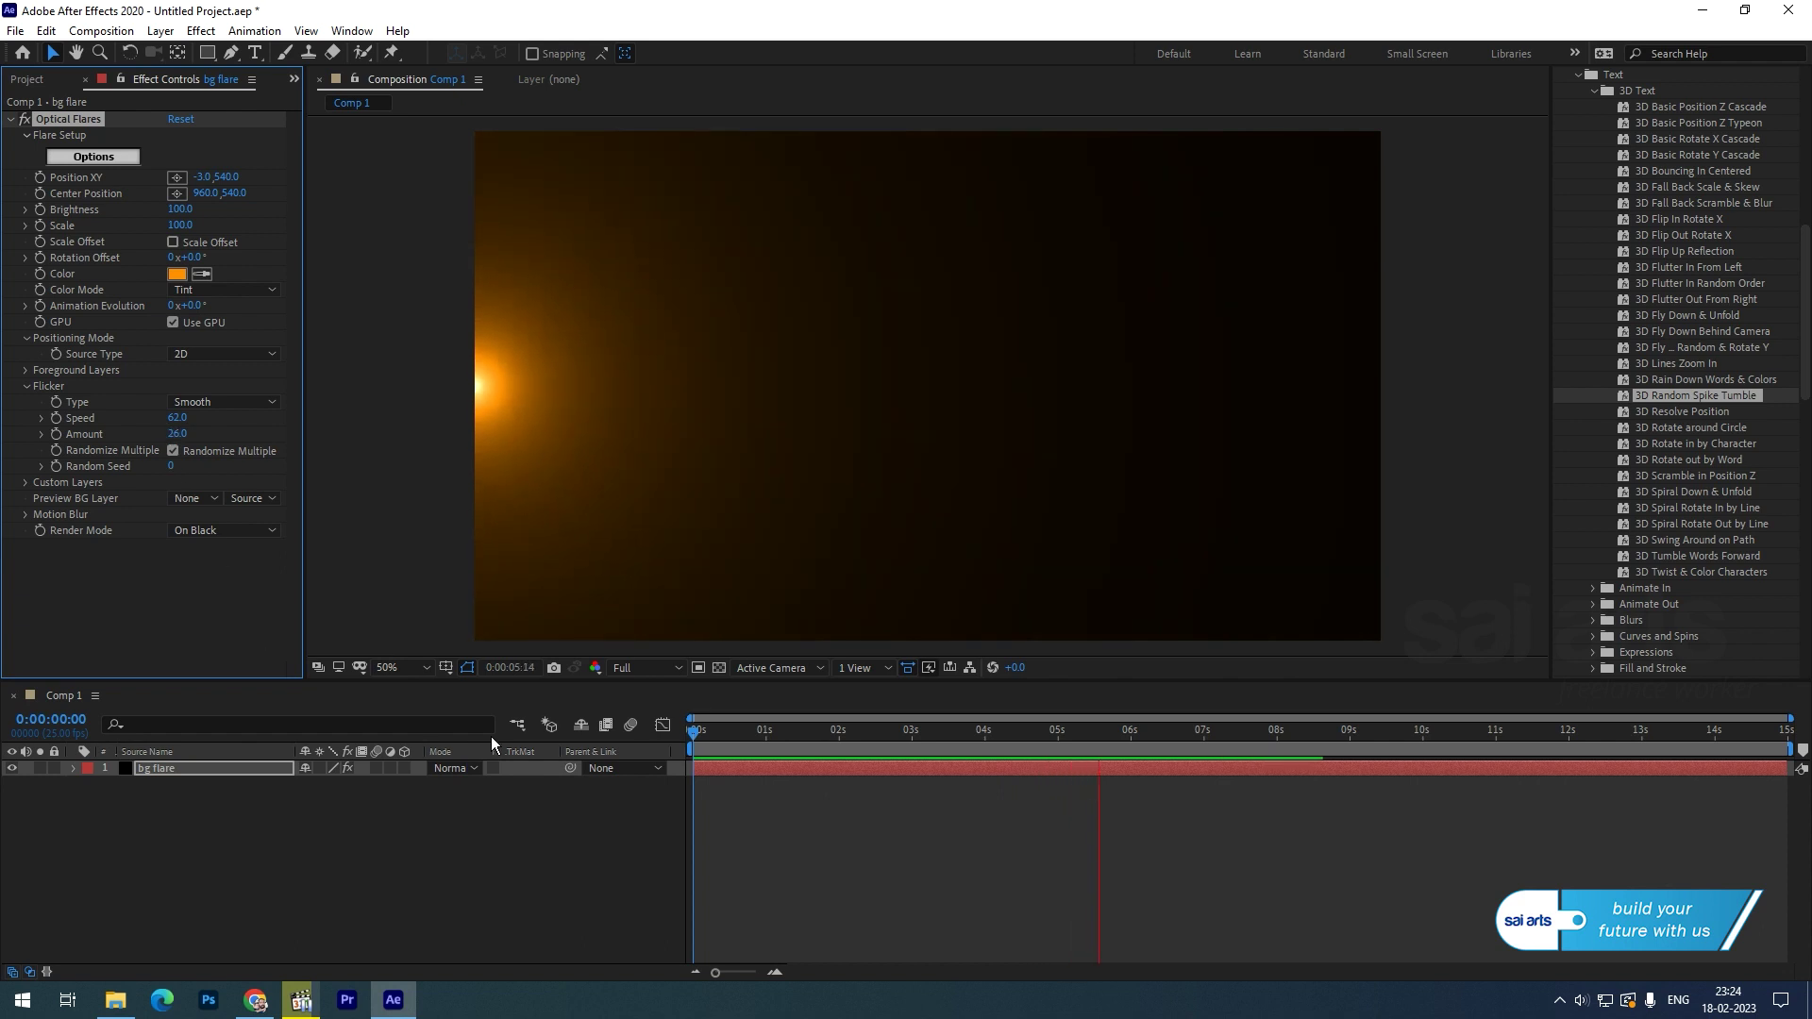
key("space")
left_click_drag(771, 731, 561, 755)
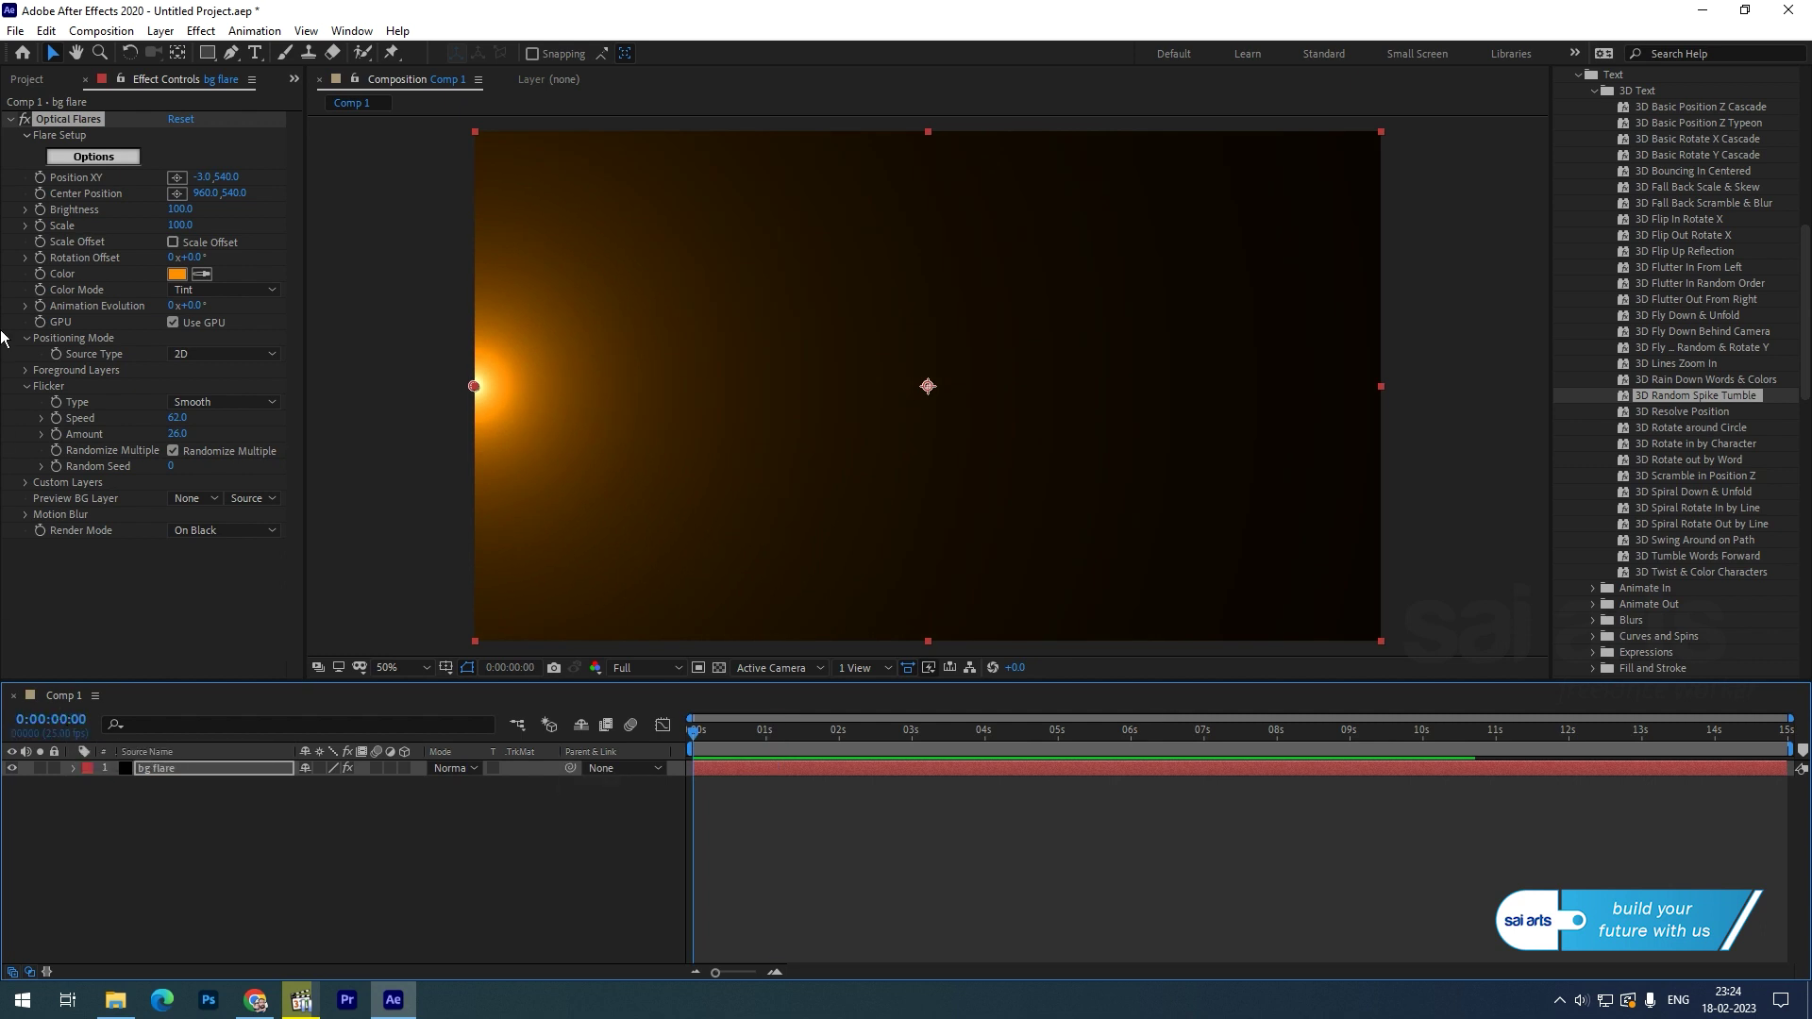
Step: Apply the Turbulent Displace distortion to the bg flare layer with an amount of 197
left_click(200, 30)
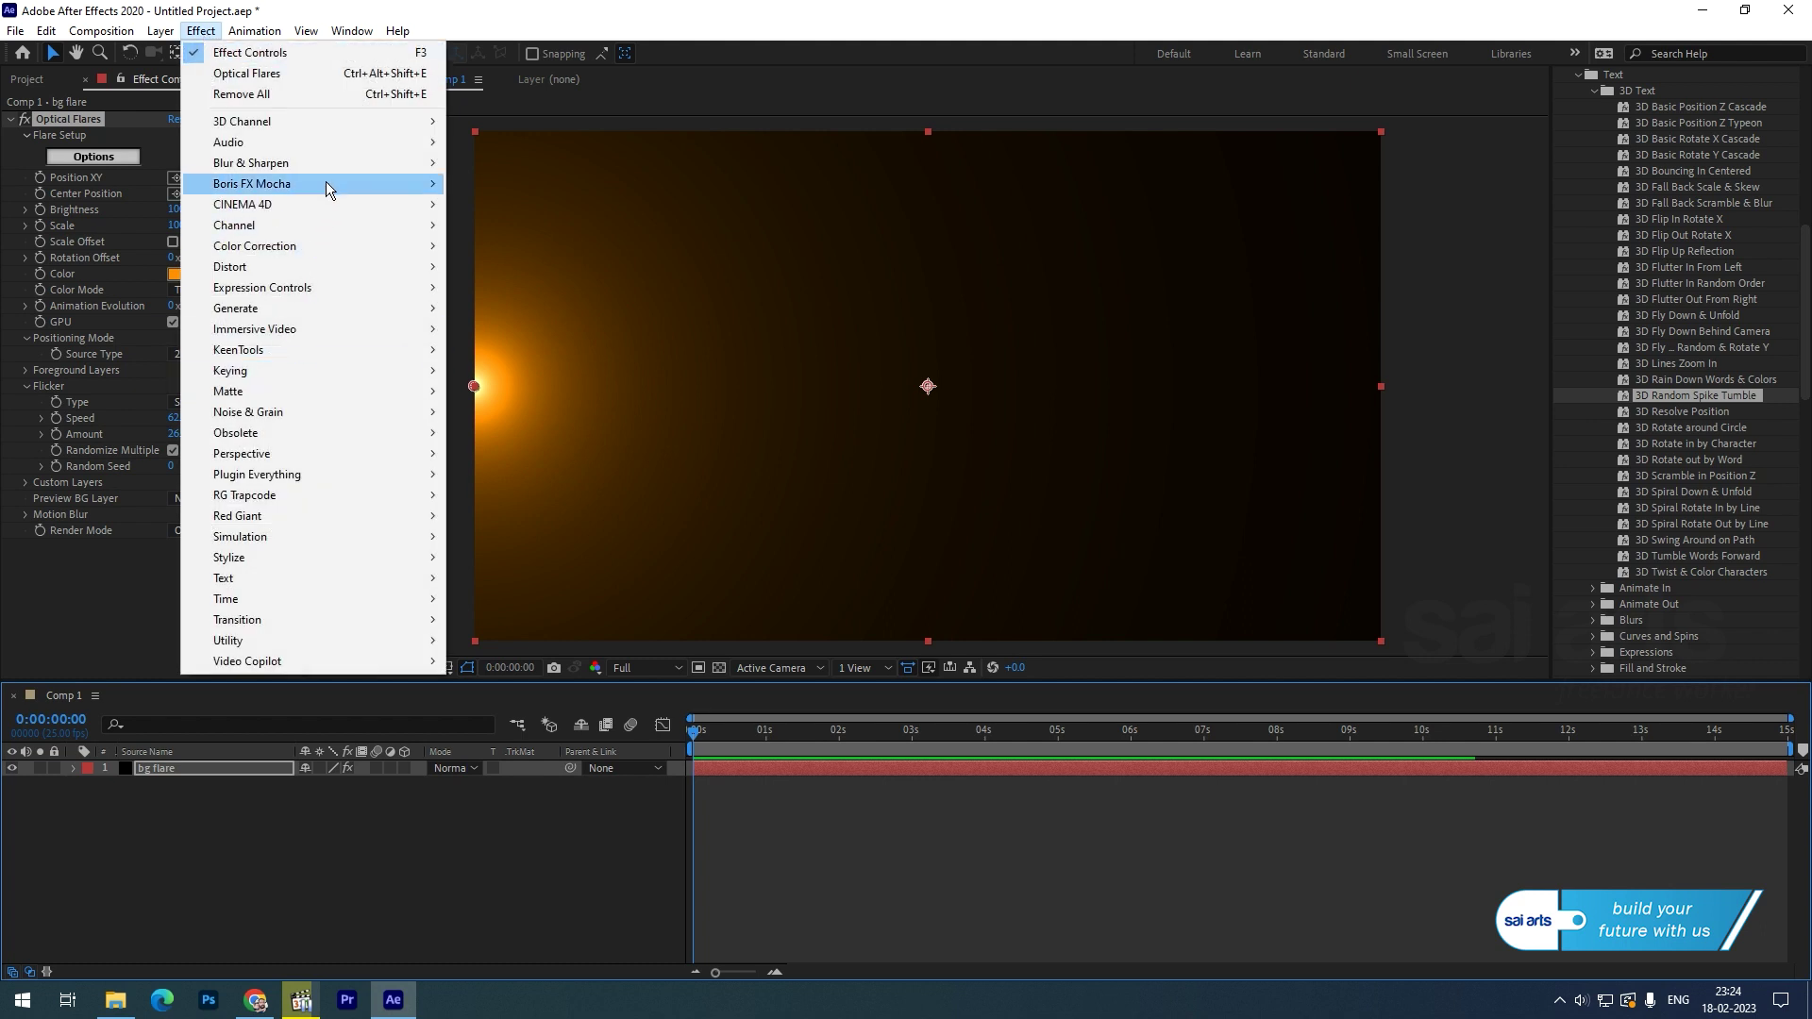
mouse_move(325, 268)
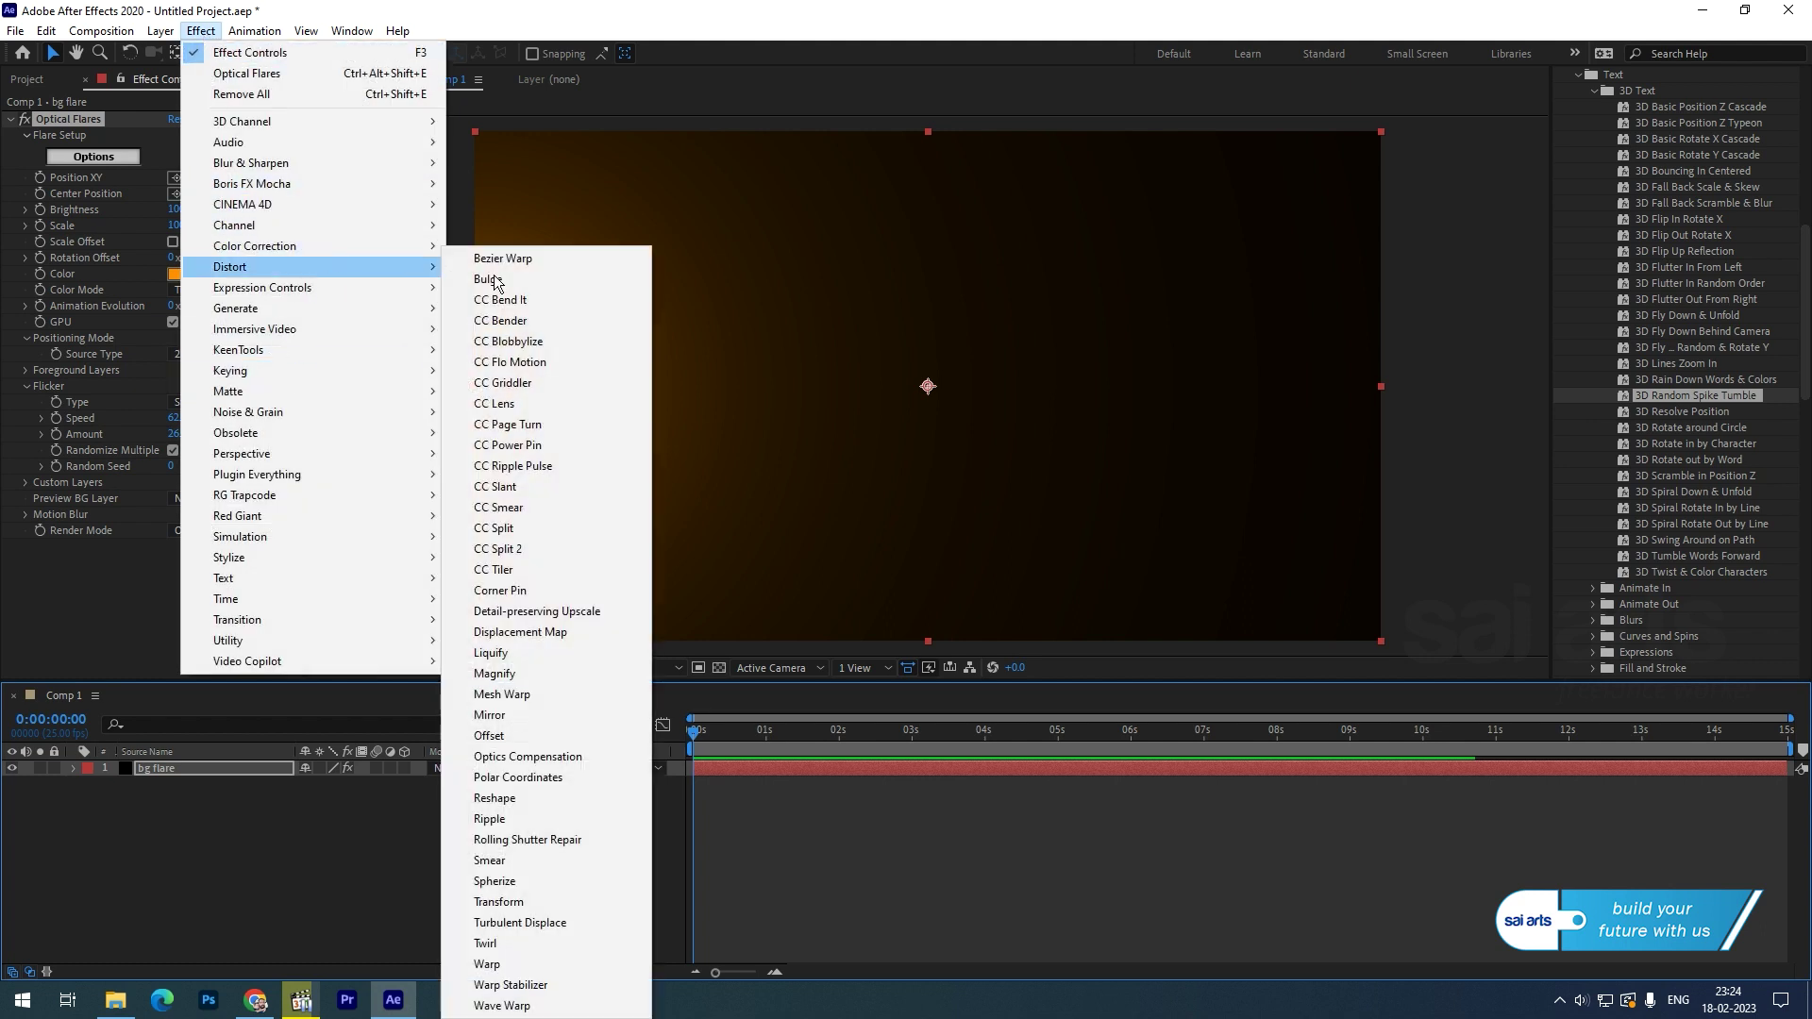
left_click(598, 925)
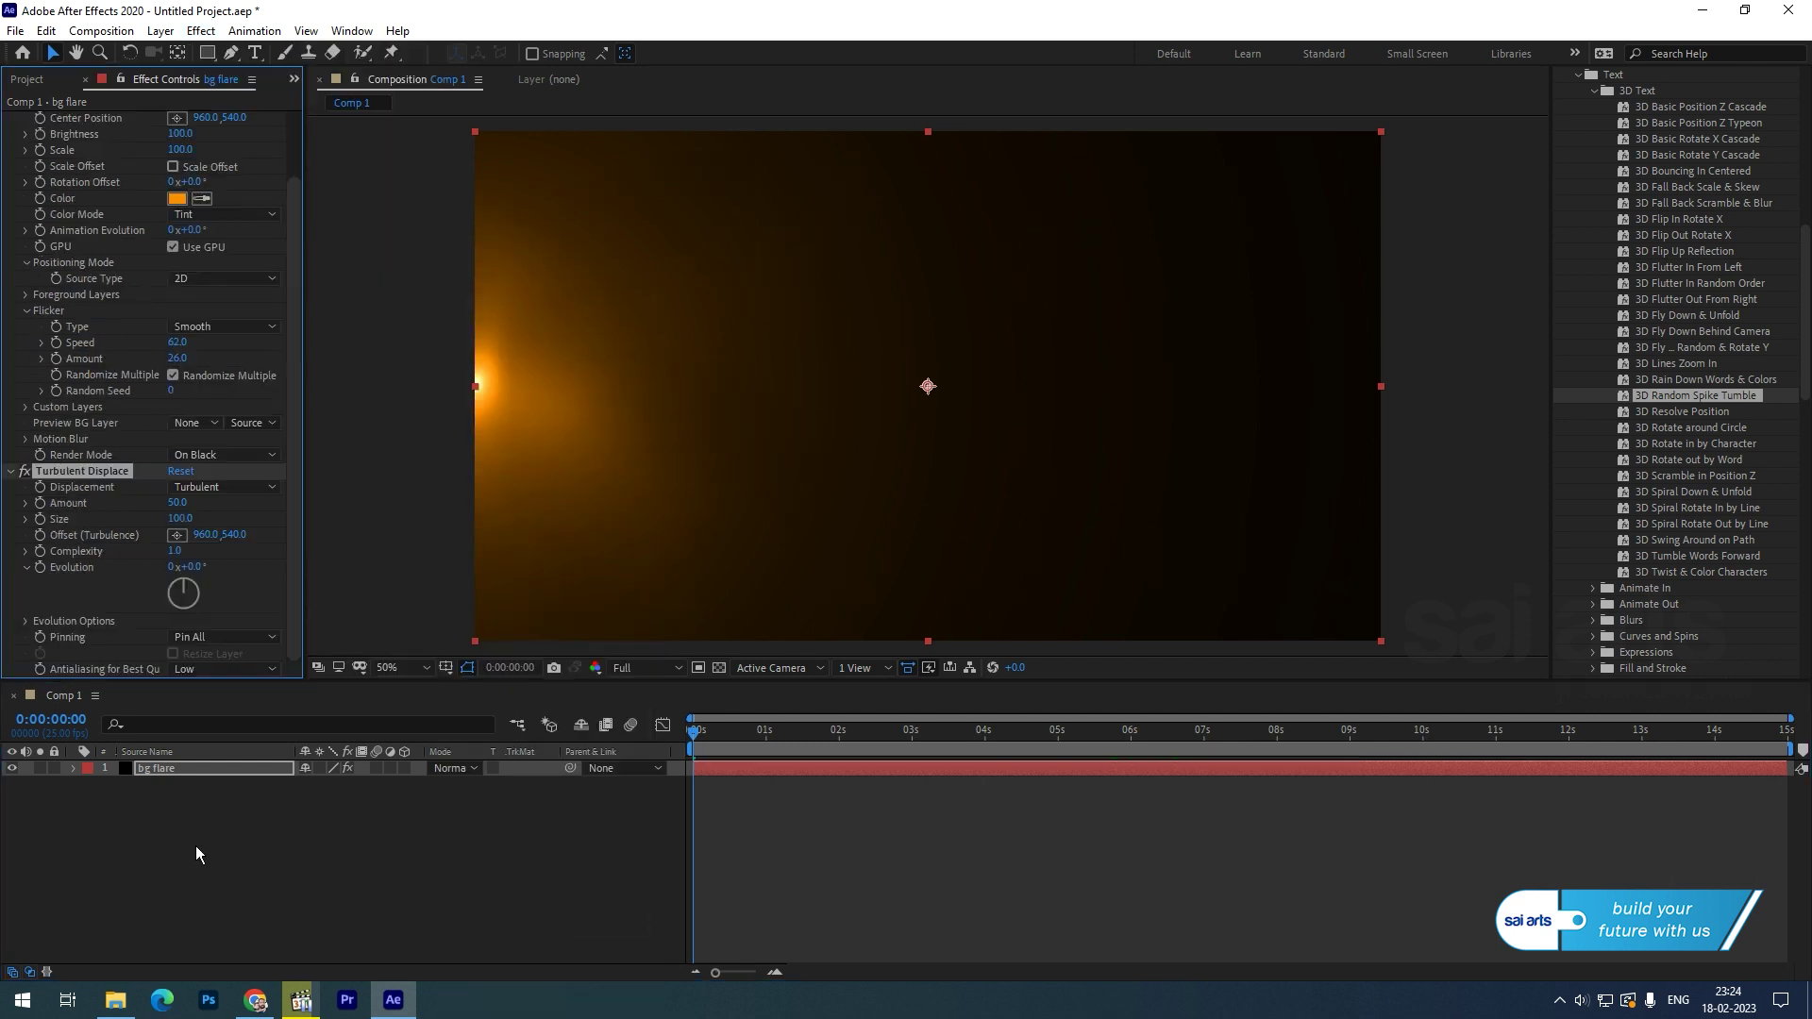
left_click(185, 504)
type("197")
key("Return")
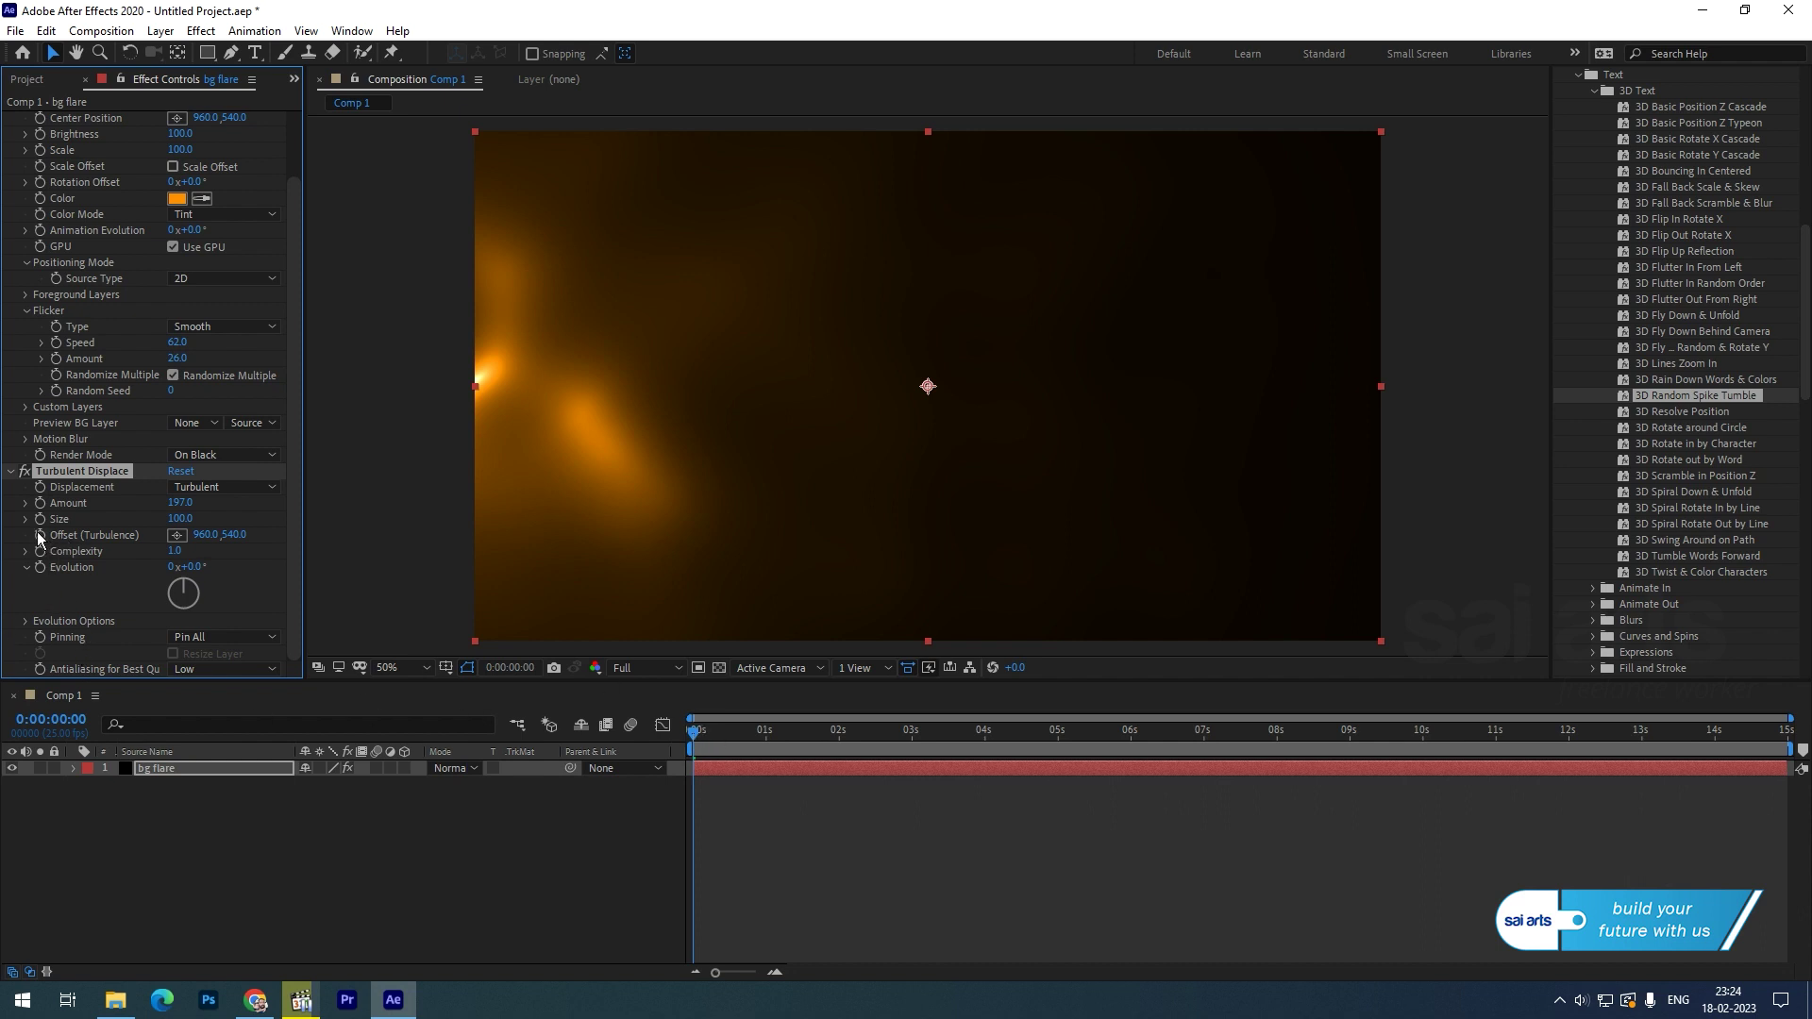
Step: Keyframe the turbulence offset from the composition's start to an X value of 4200 at 7 seconds, and scrub through the motion
left_click_drag(713, 743, 1122, 742)
left_click_drag(806, 777, 1203, 753)
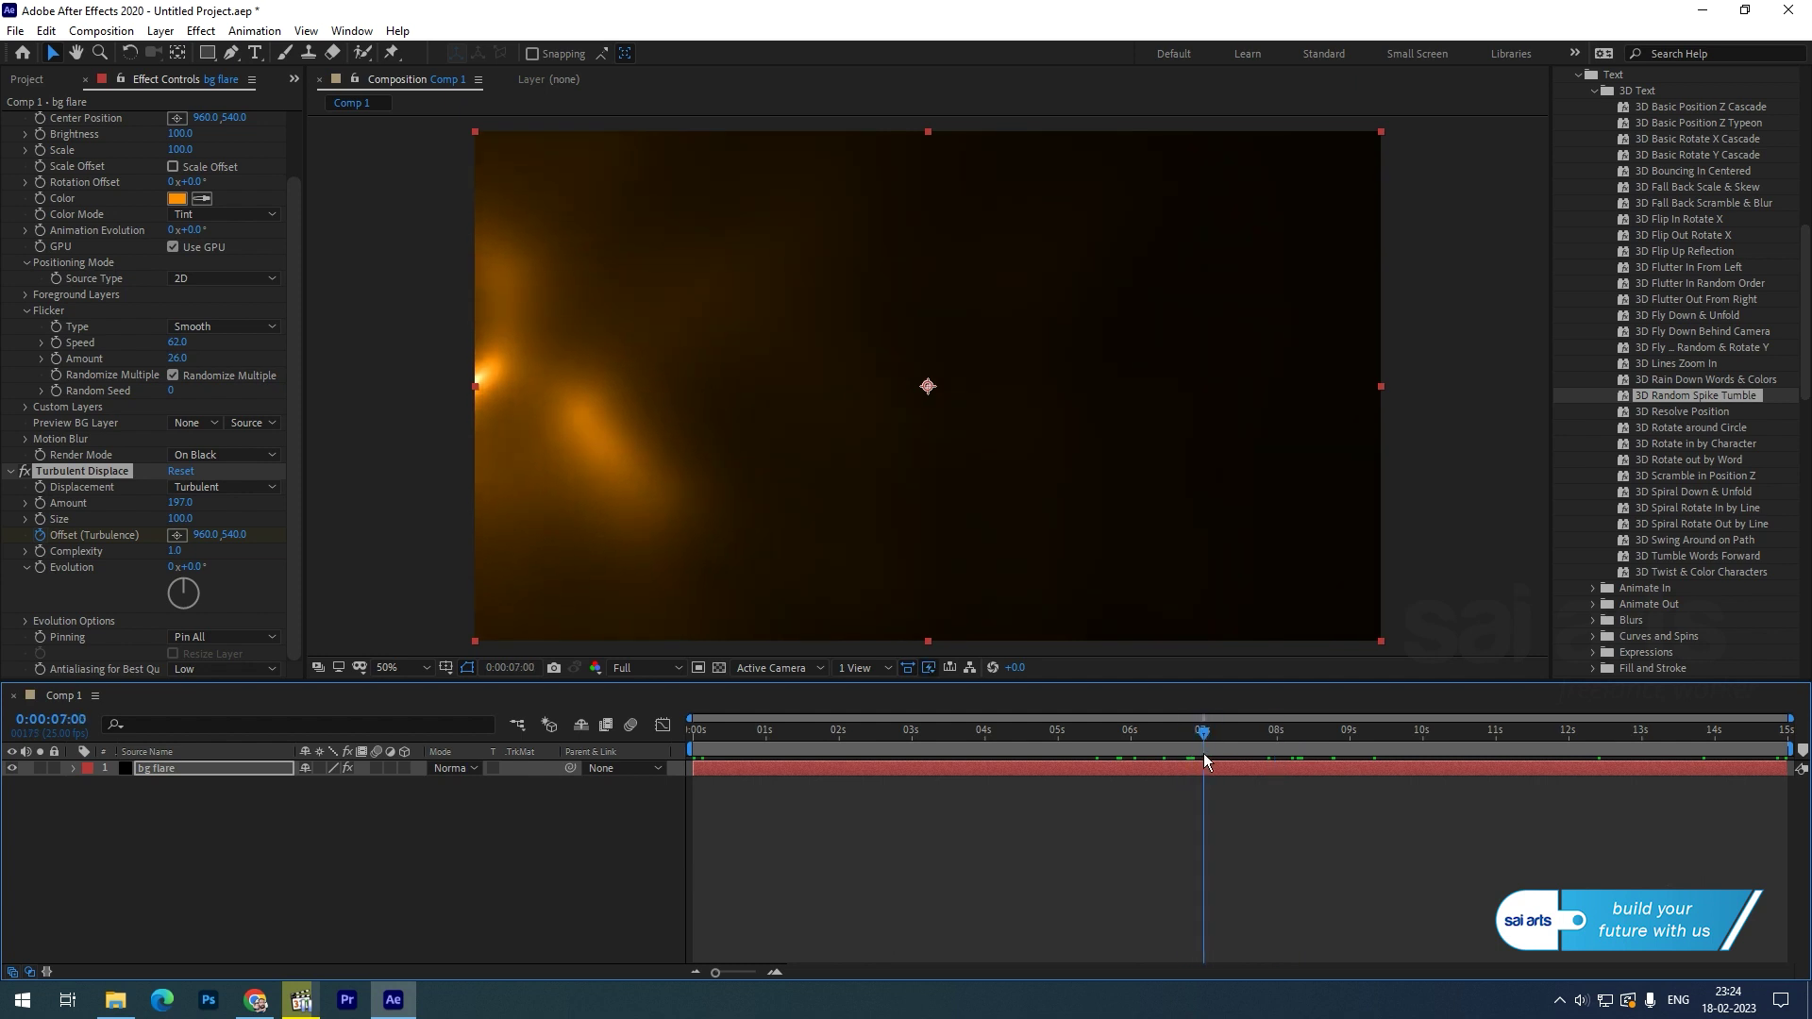
left_click_drag(201, 536, 1227, 477)
left_click(213, 535)
type("4200")
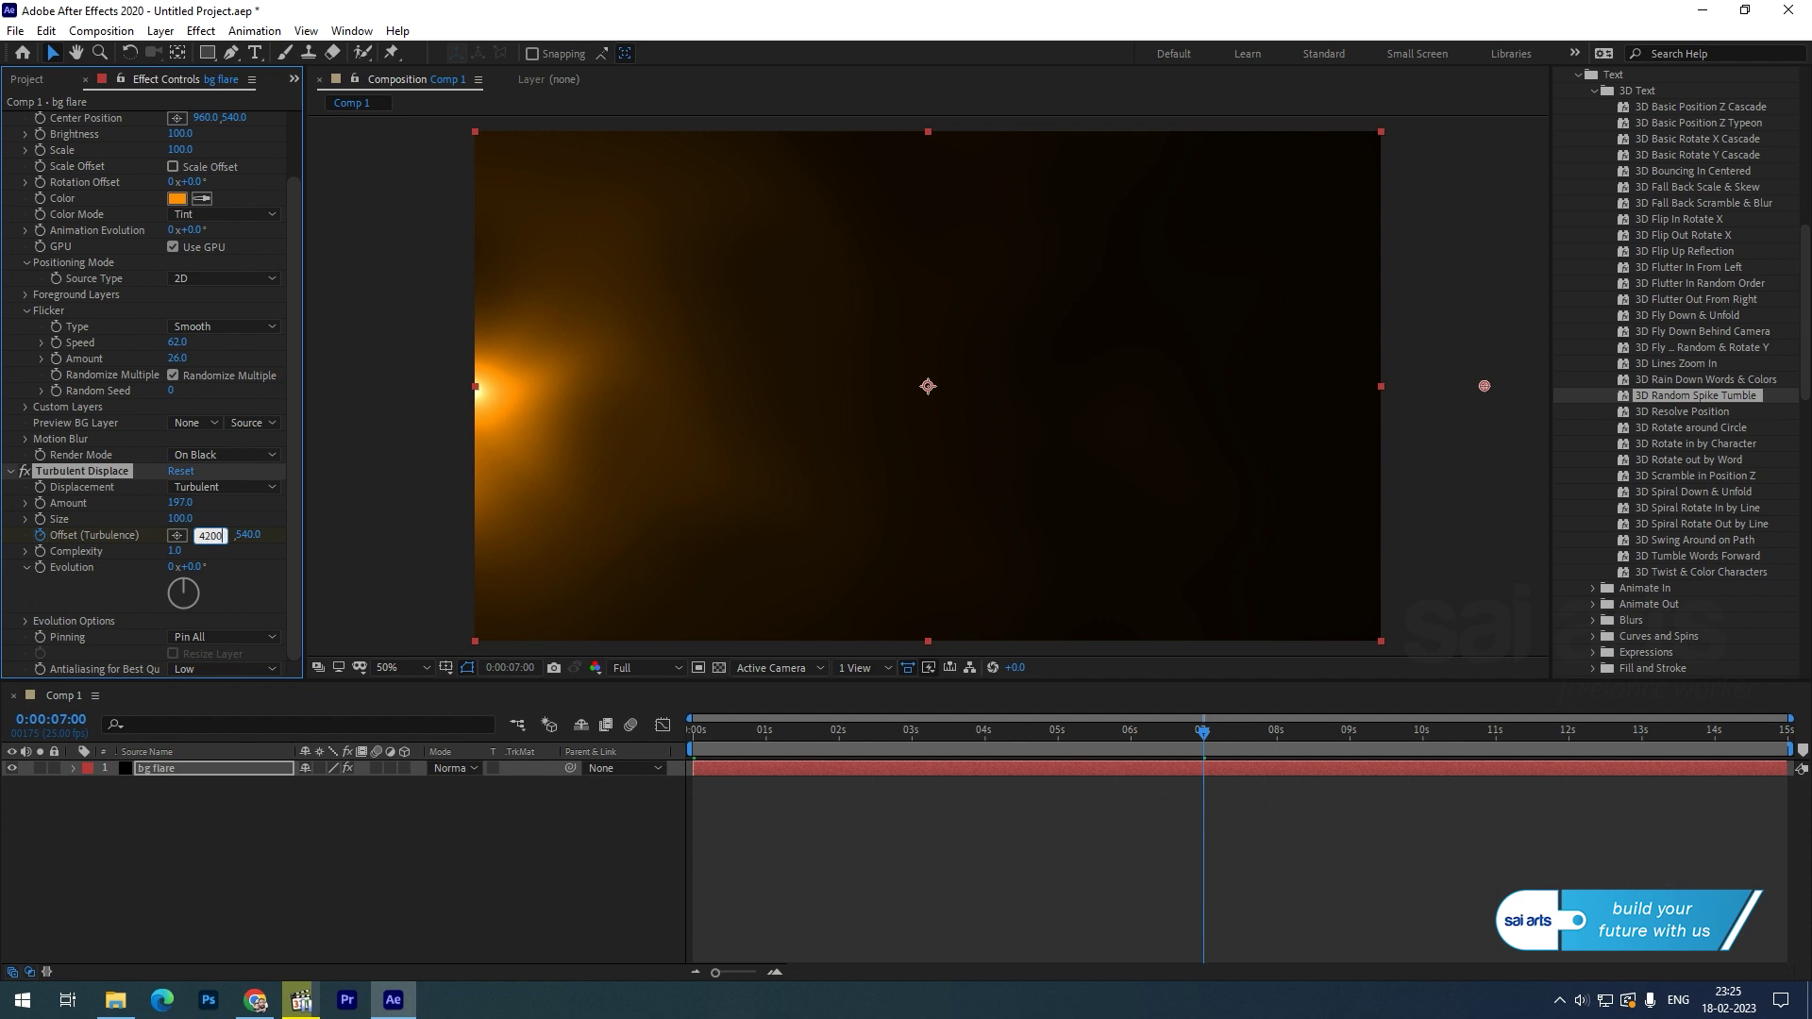
key("Return")
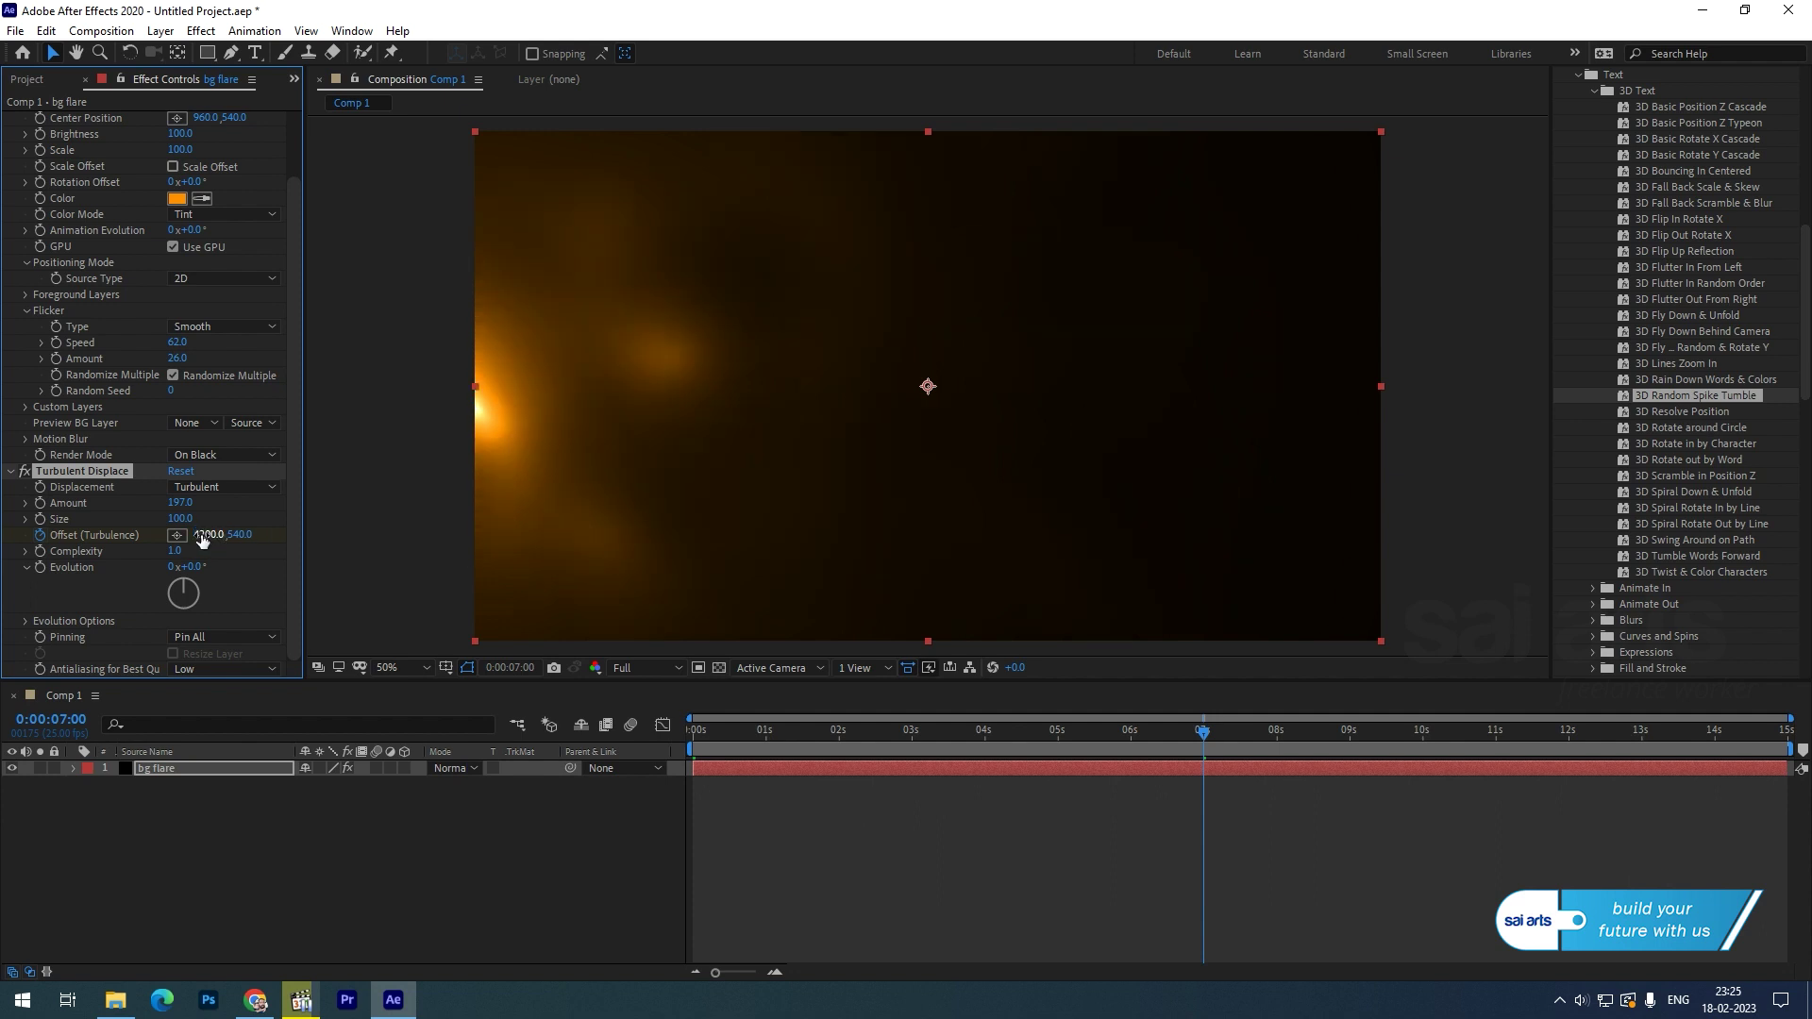
left_click_drag(722, 747, 807, 733)
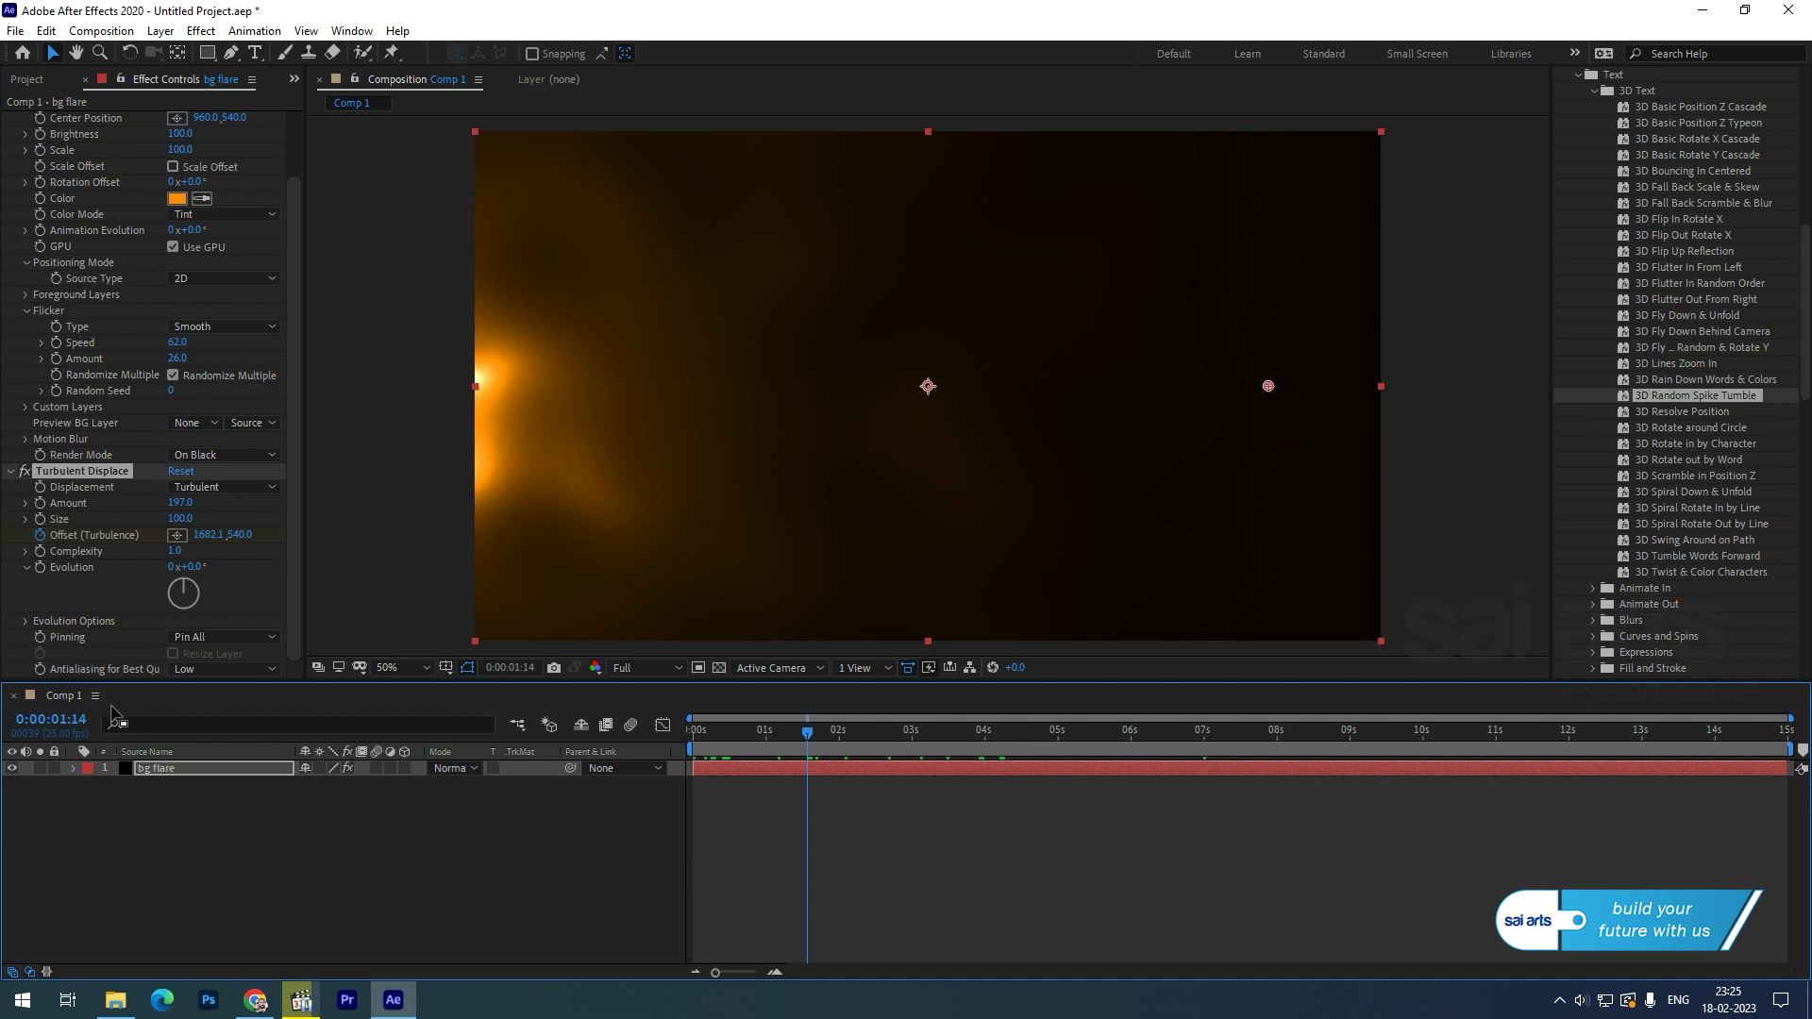
Step: Add the expression time*150 to the Evolution property of Turbulent Displace
left_click(39, 567, "alt")
type("tim")
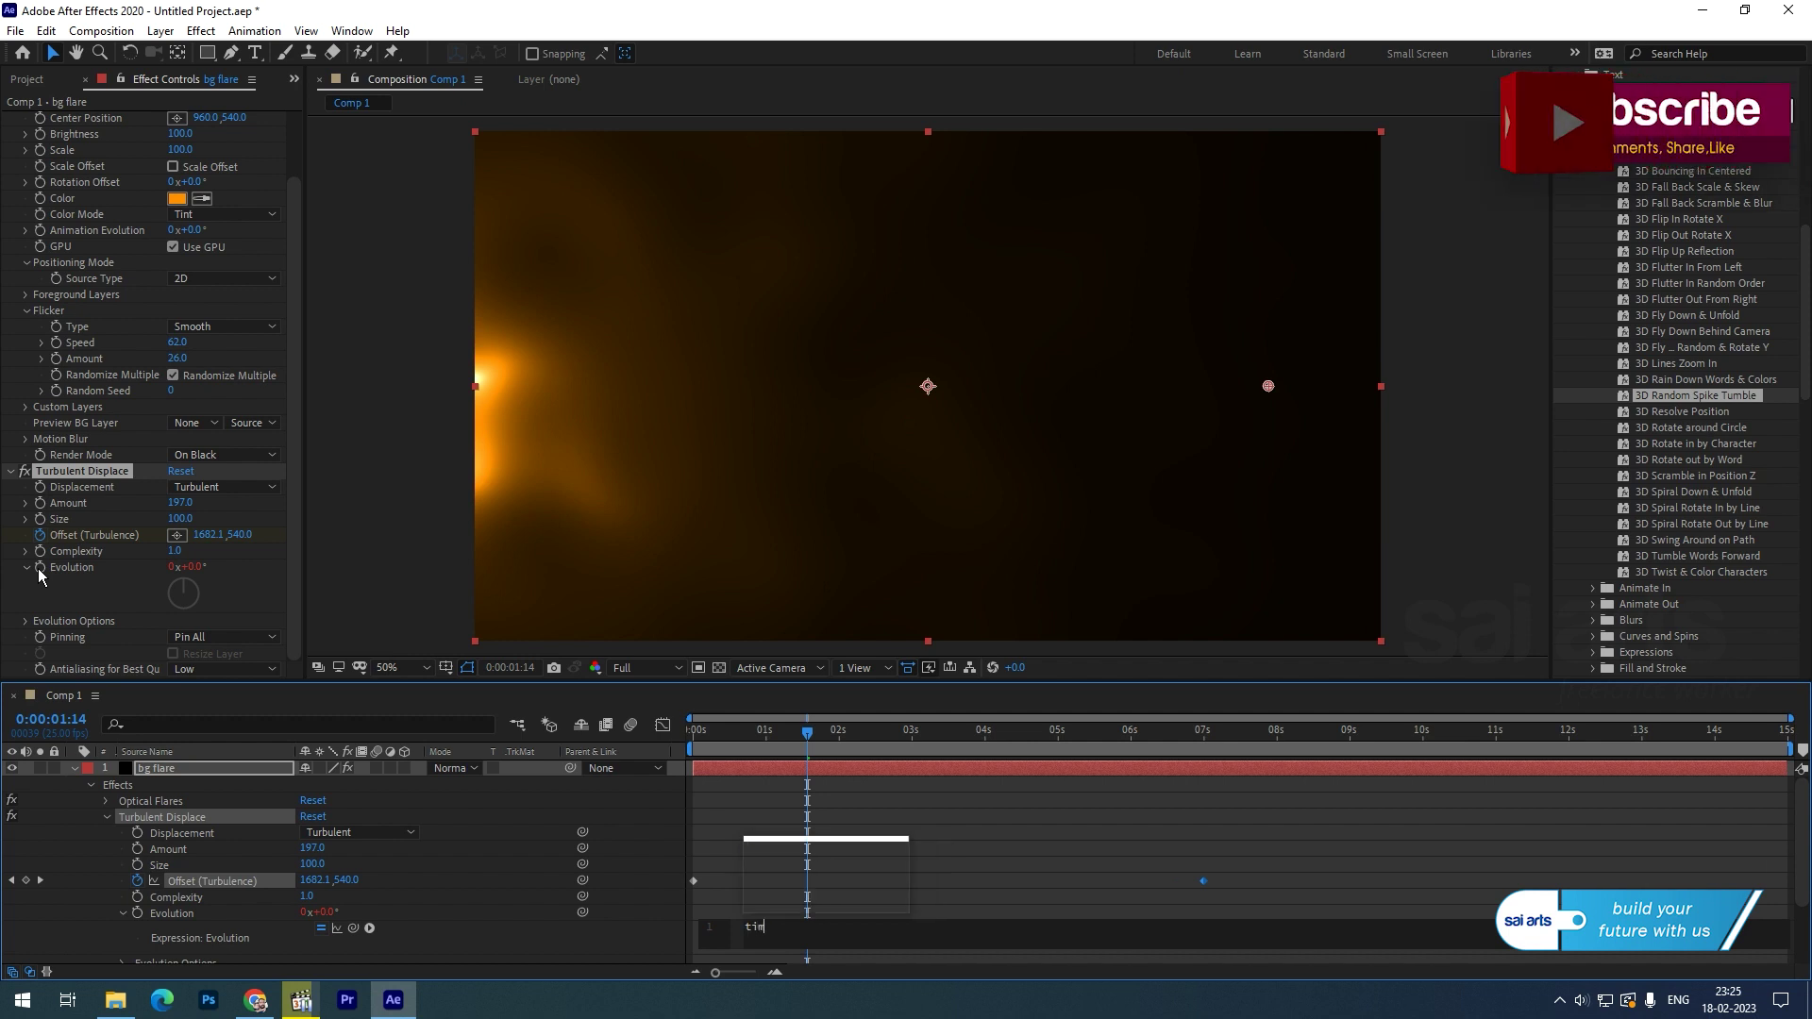
type("e*150")
key("KP_Enter")
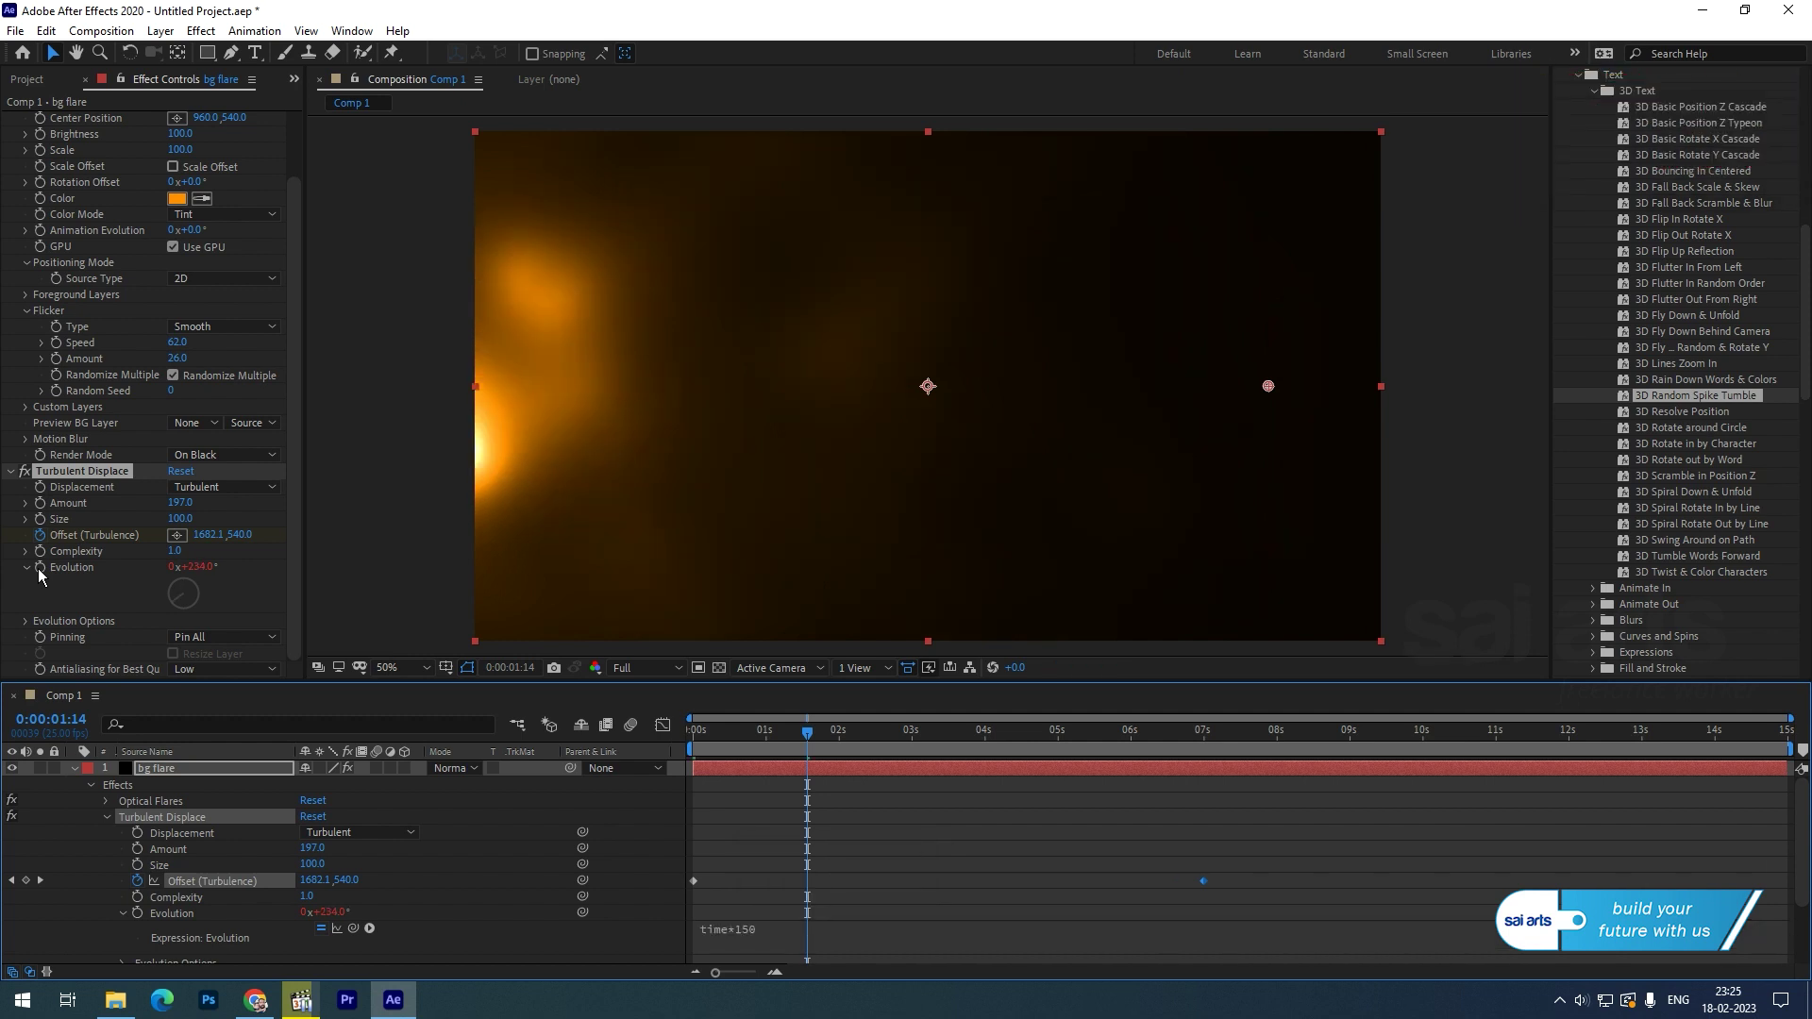
Step: Preview the evolving flare distortion and set Turbulent Displace's antialiasing quality to High
key("space")
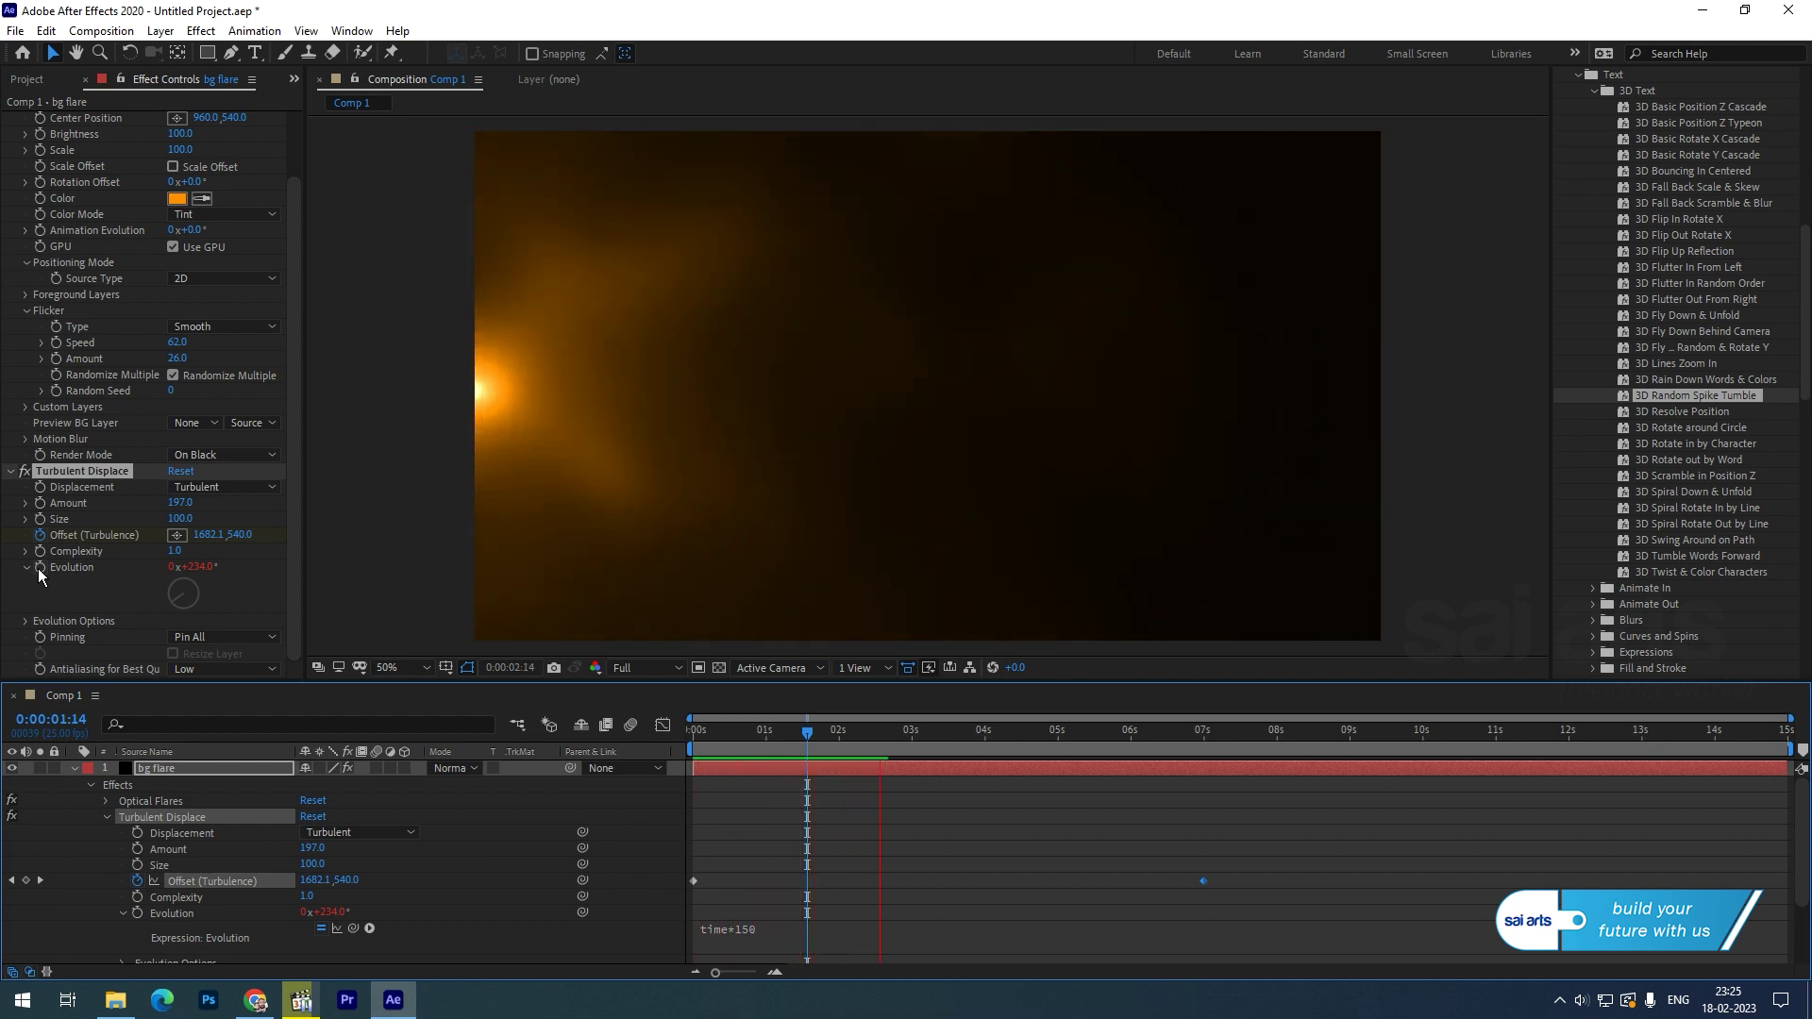
key("space")
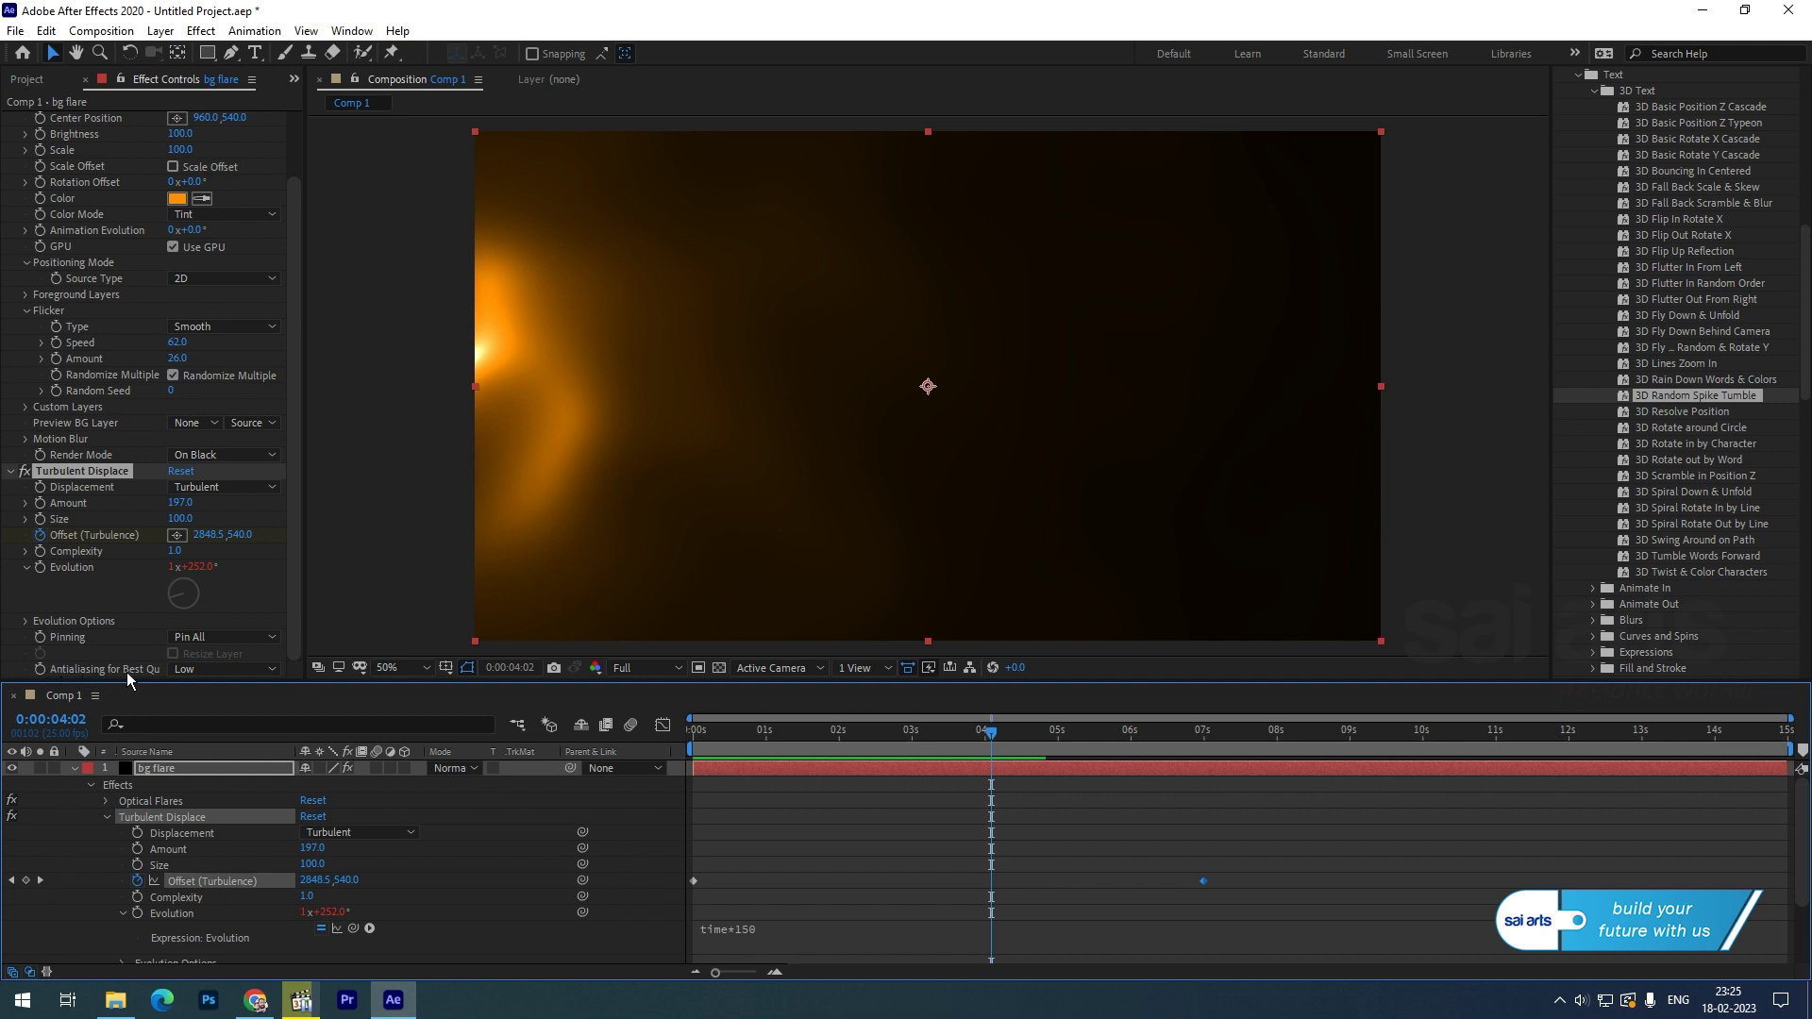
left_click_drag(312, 127, 396, 127)
left_click(274, 669)
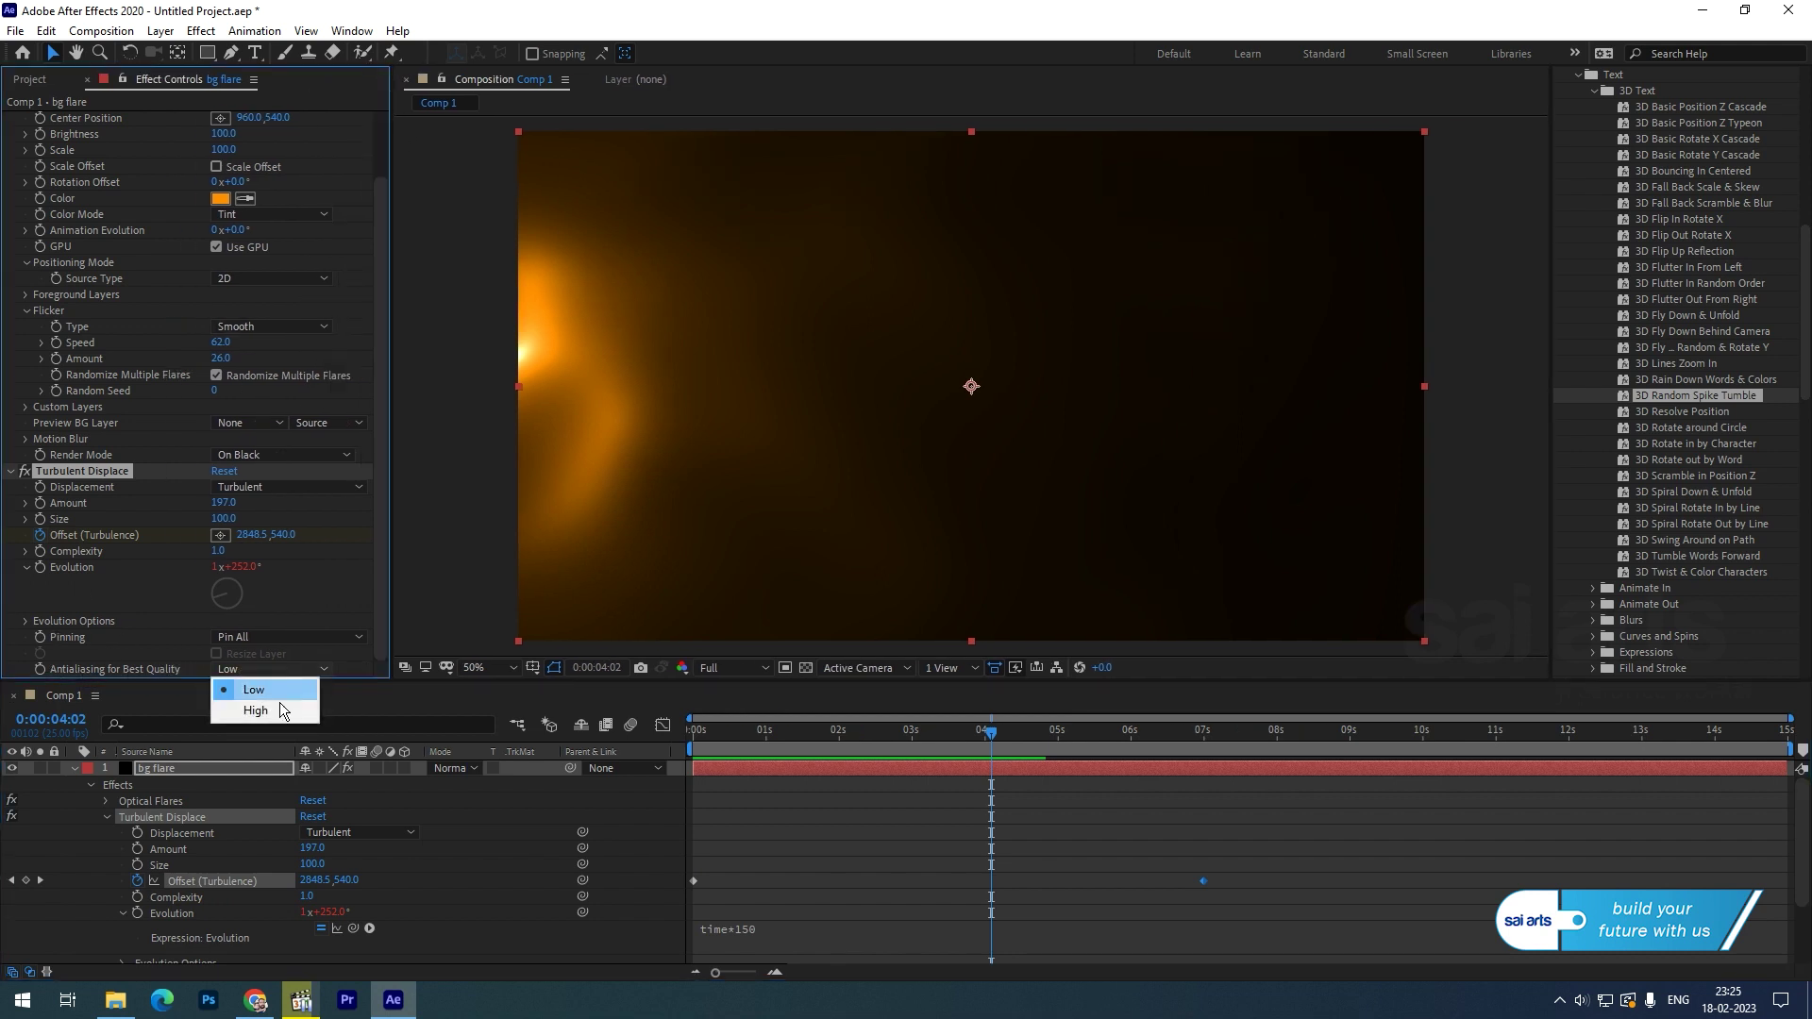
left_click(274, 712)
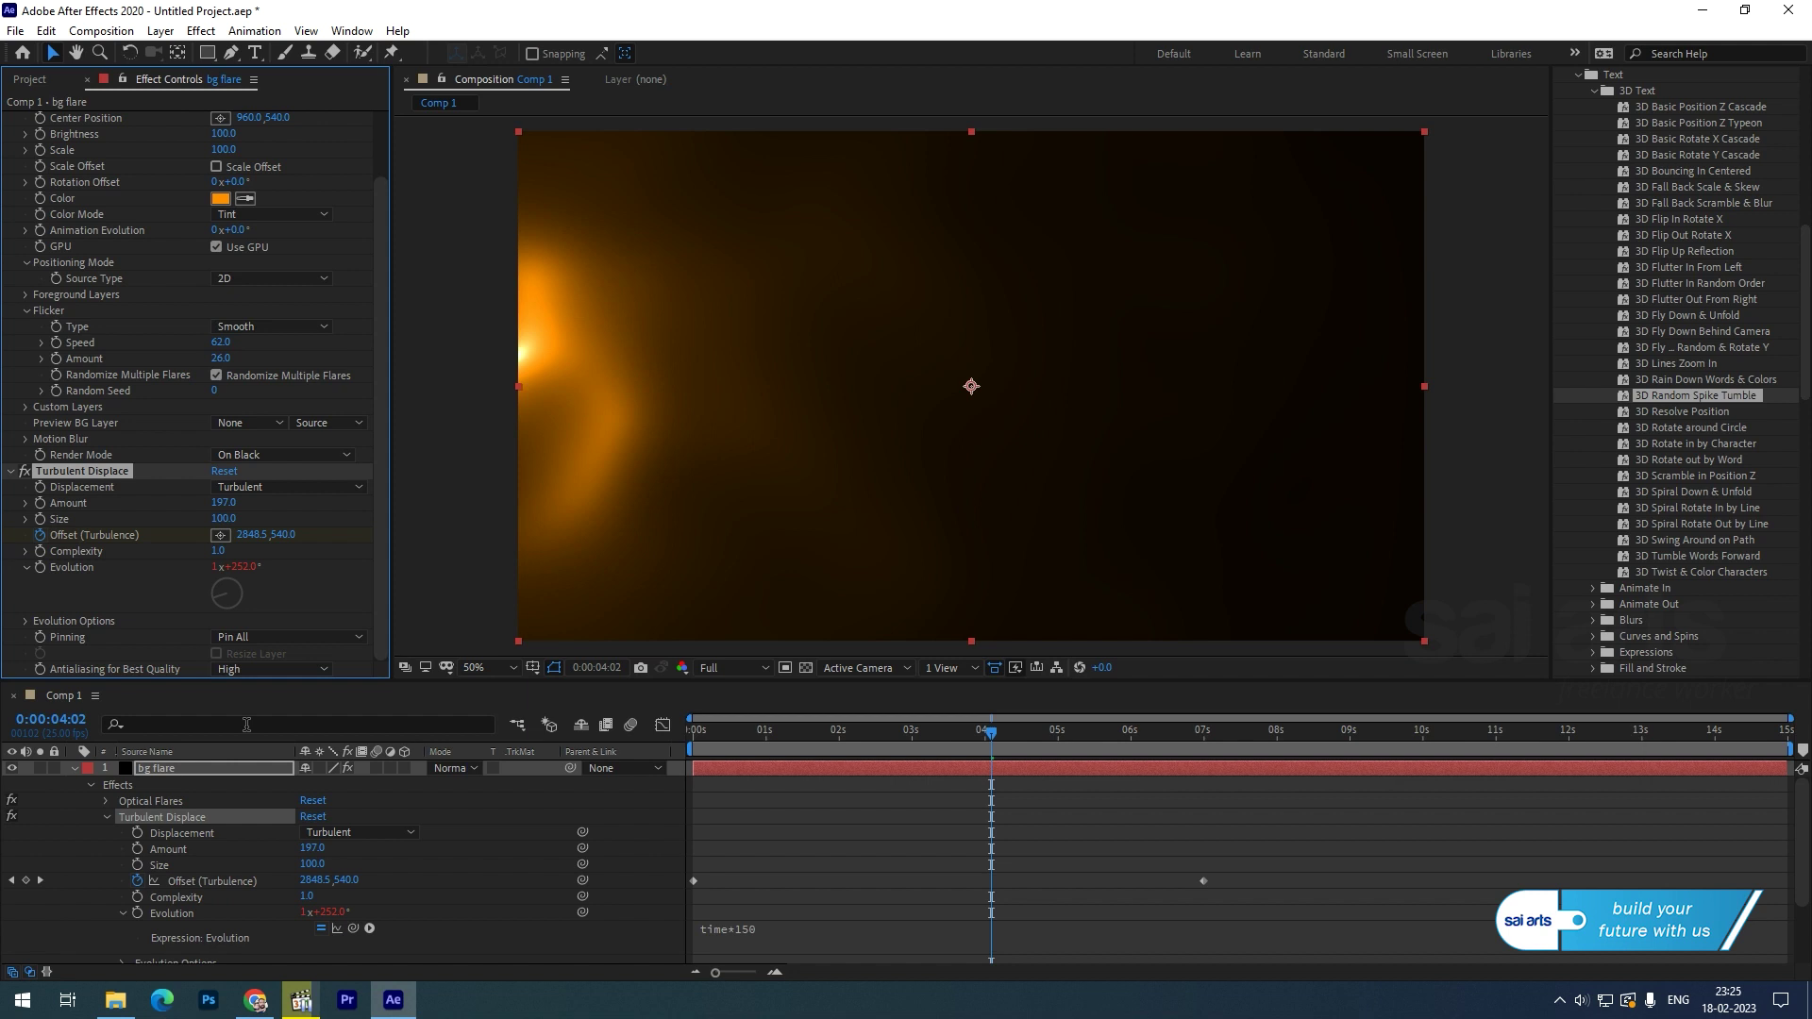
Step: Set the Turbulent Displace complexity to 10 and preview the more detailed glow
left_click(220, 551)
type("10")
key("Return")
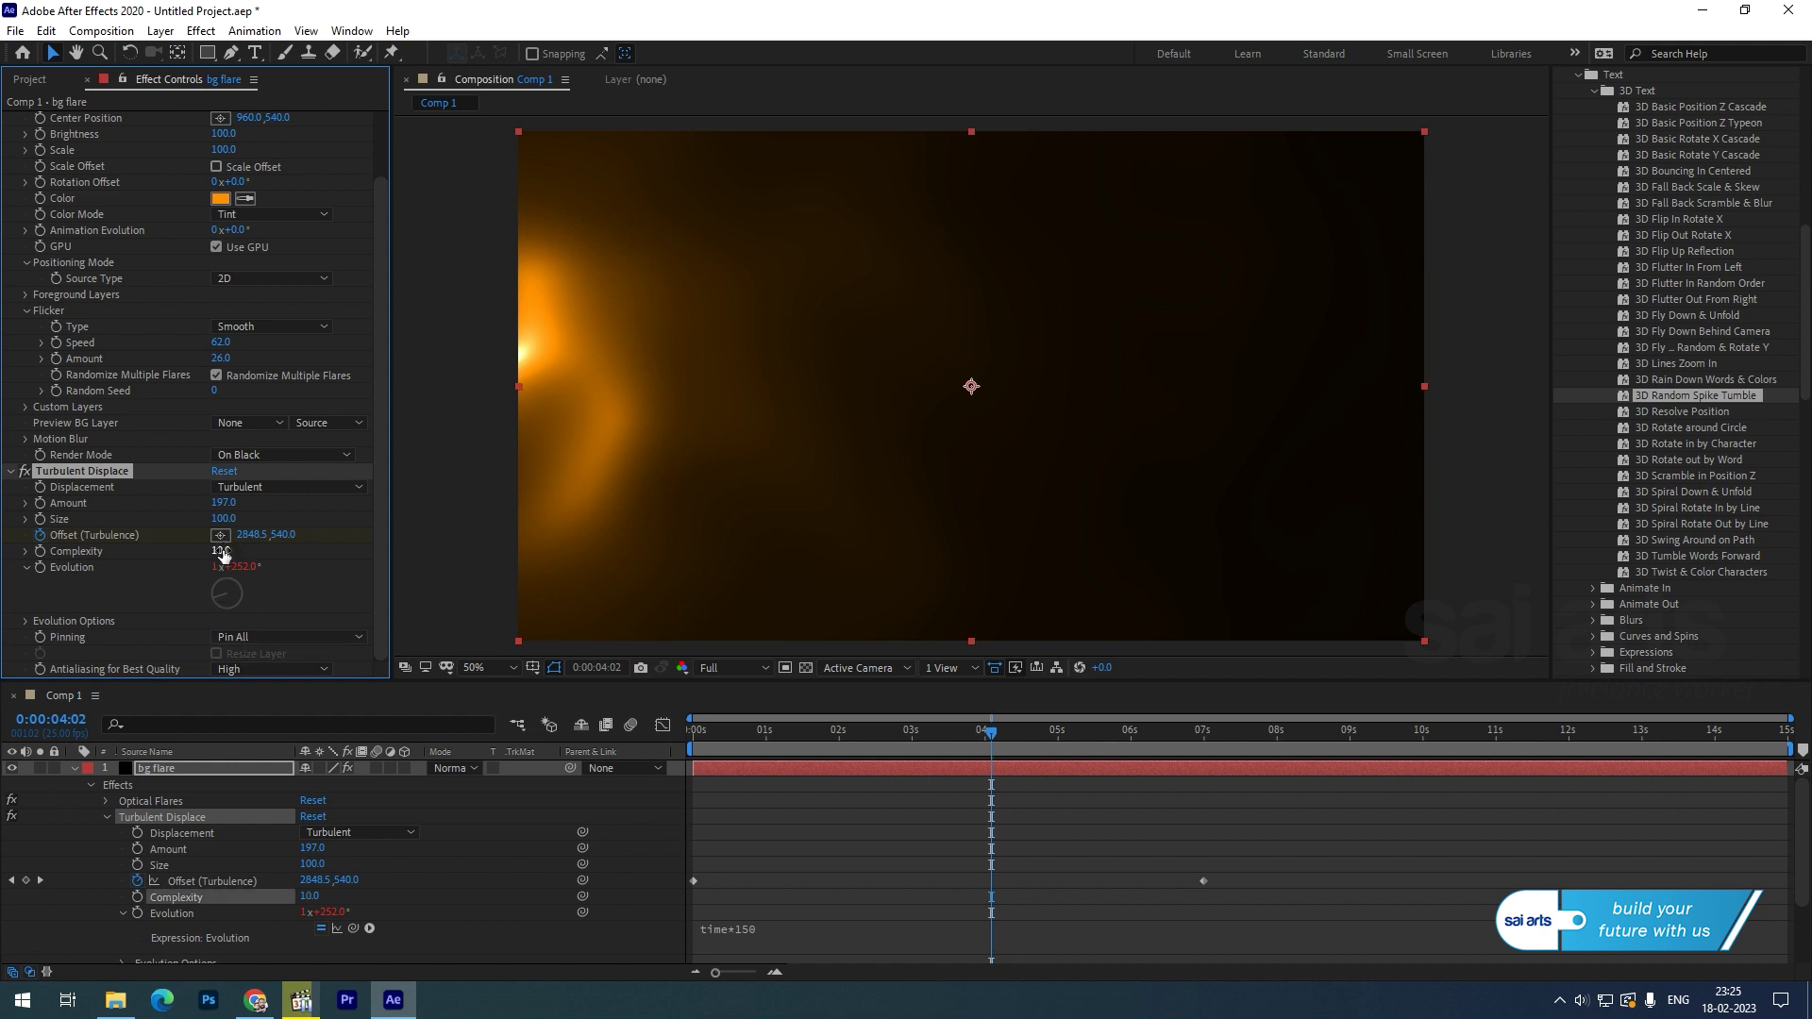
key("space")
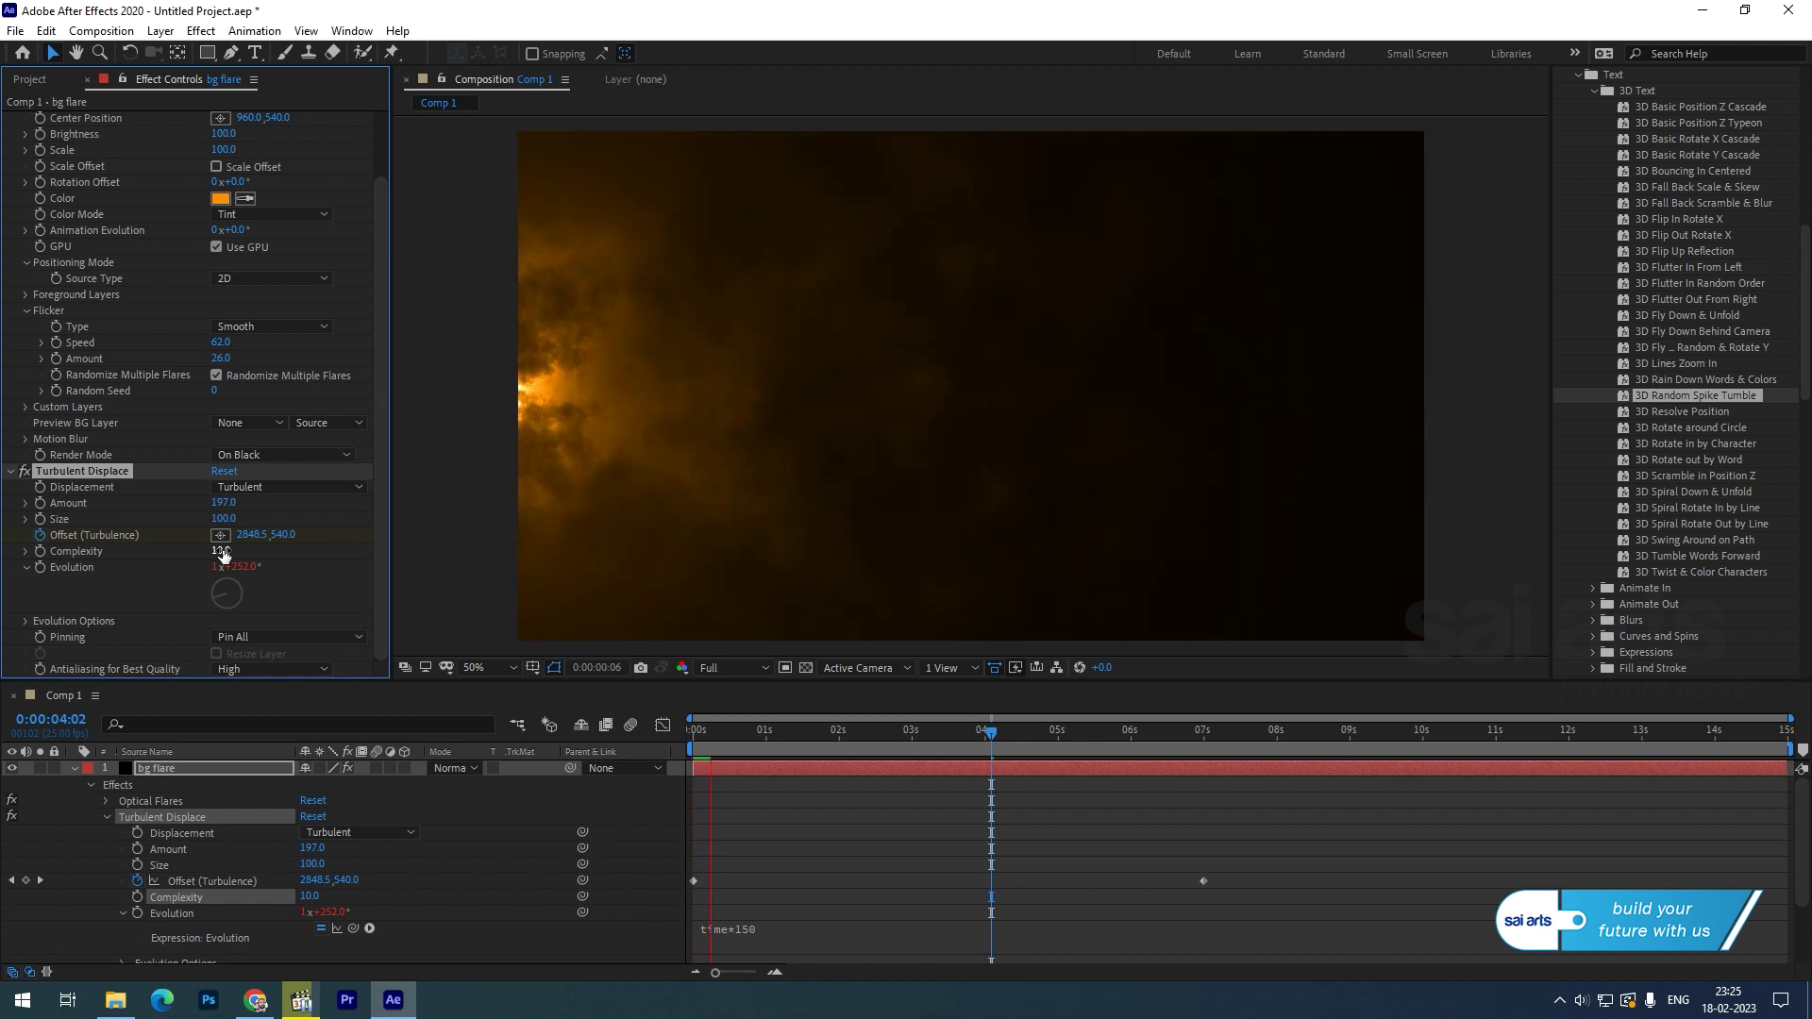
key("space")
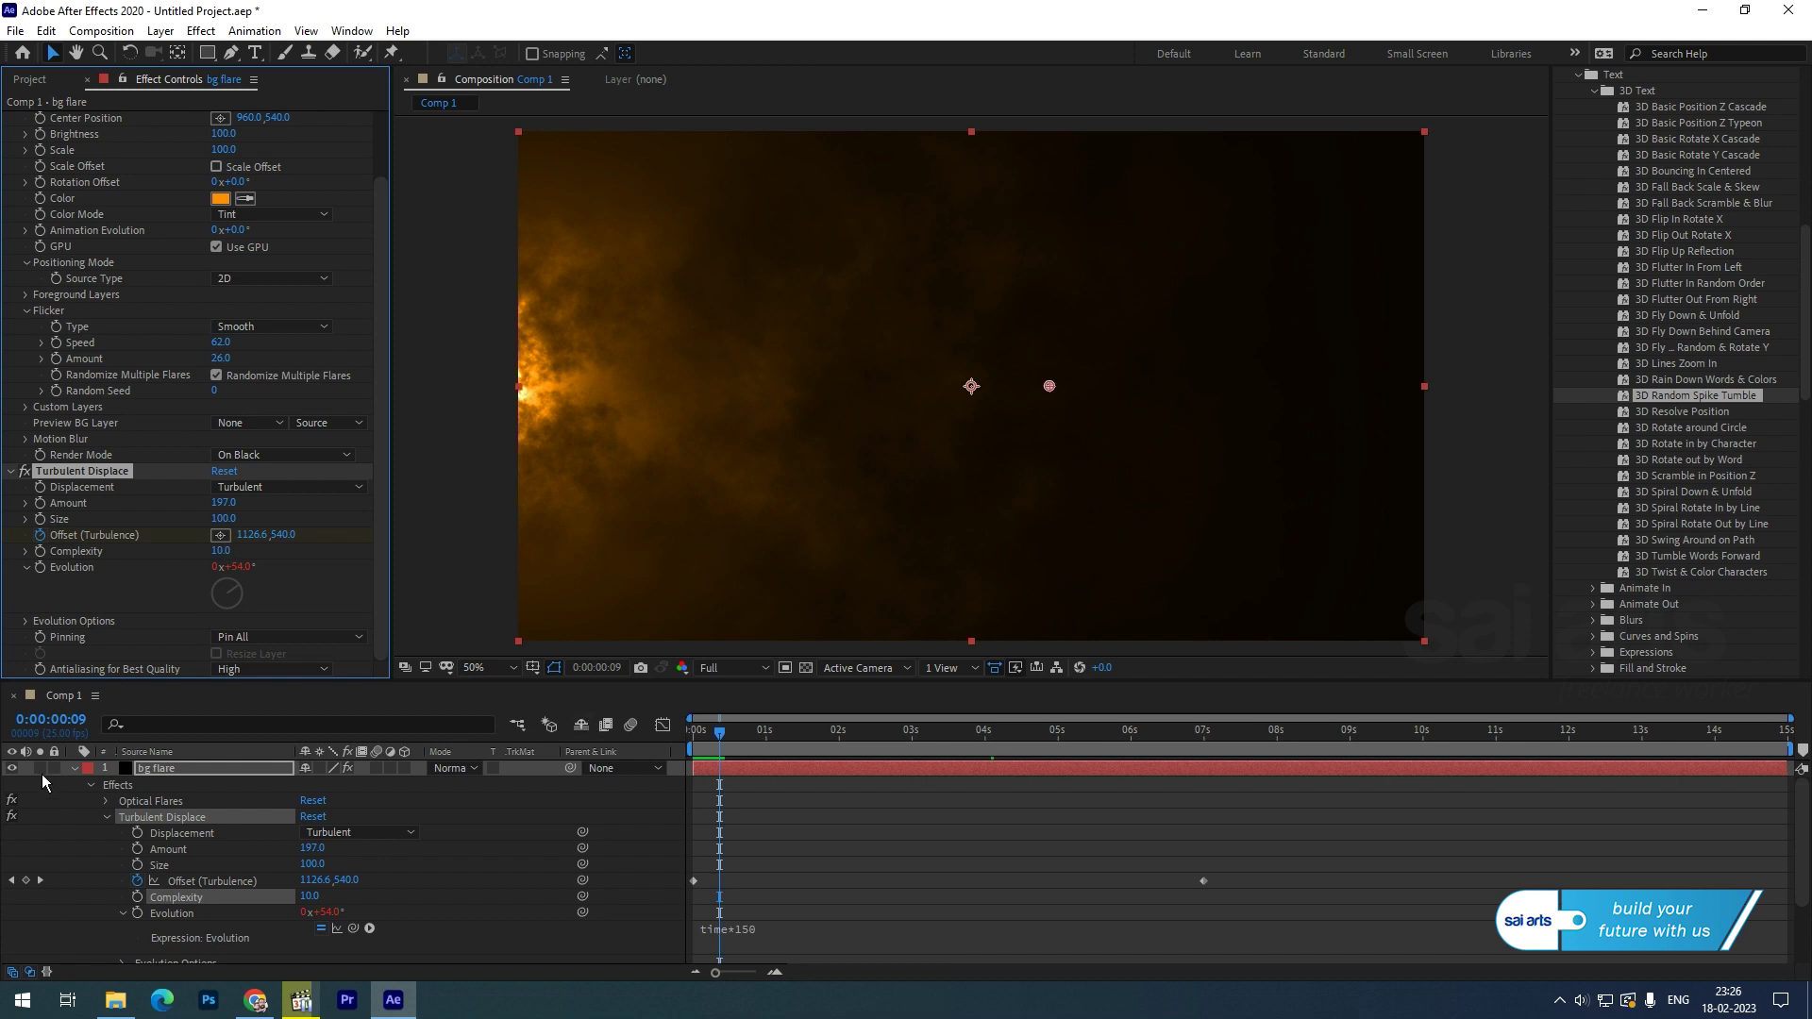
Step: Create a white 1920 x 1080 solid layer named particle above the bg flare layer
left_click(73, 768)
left_click(163, 819)
right_click(162, 817)
mouse_move(224, 620)
left_click(502, 655)
type("particle")
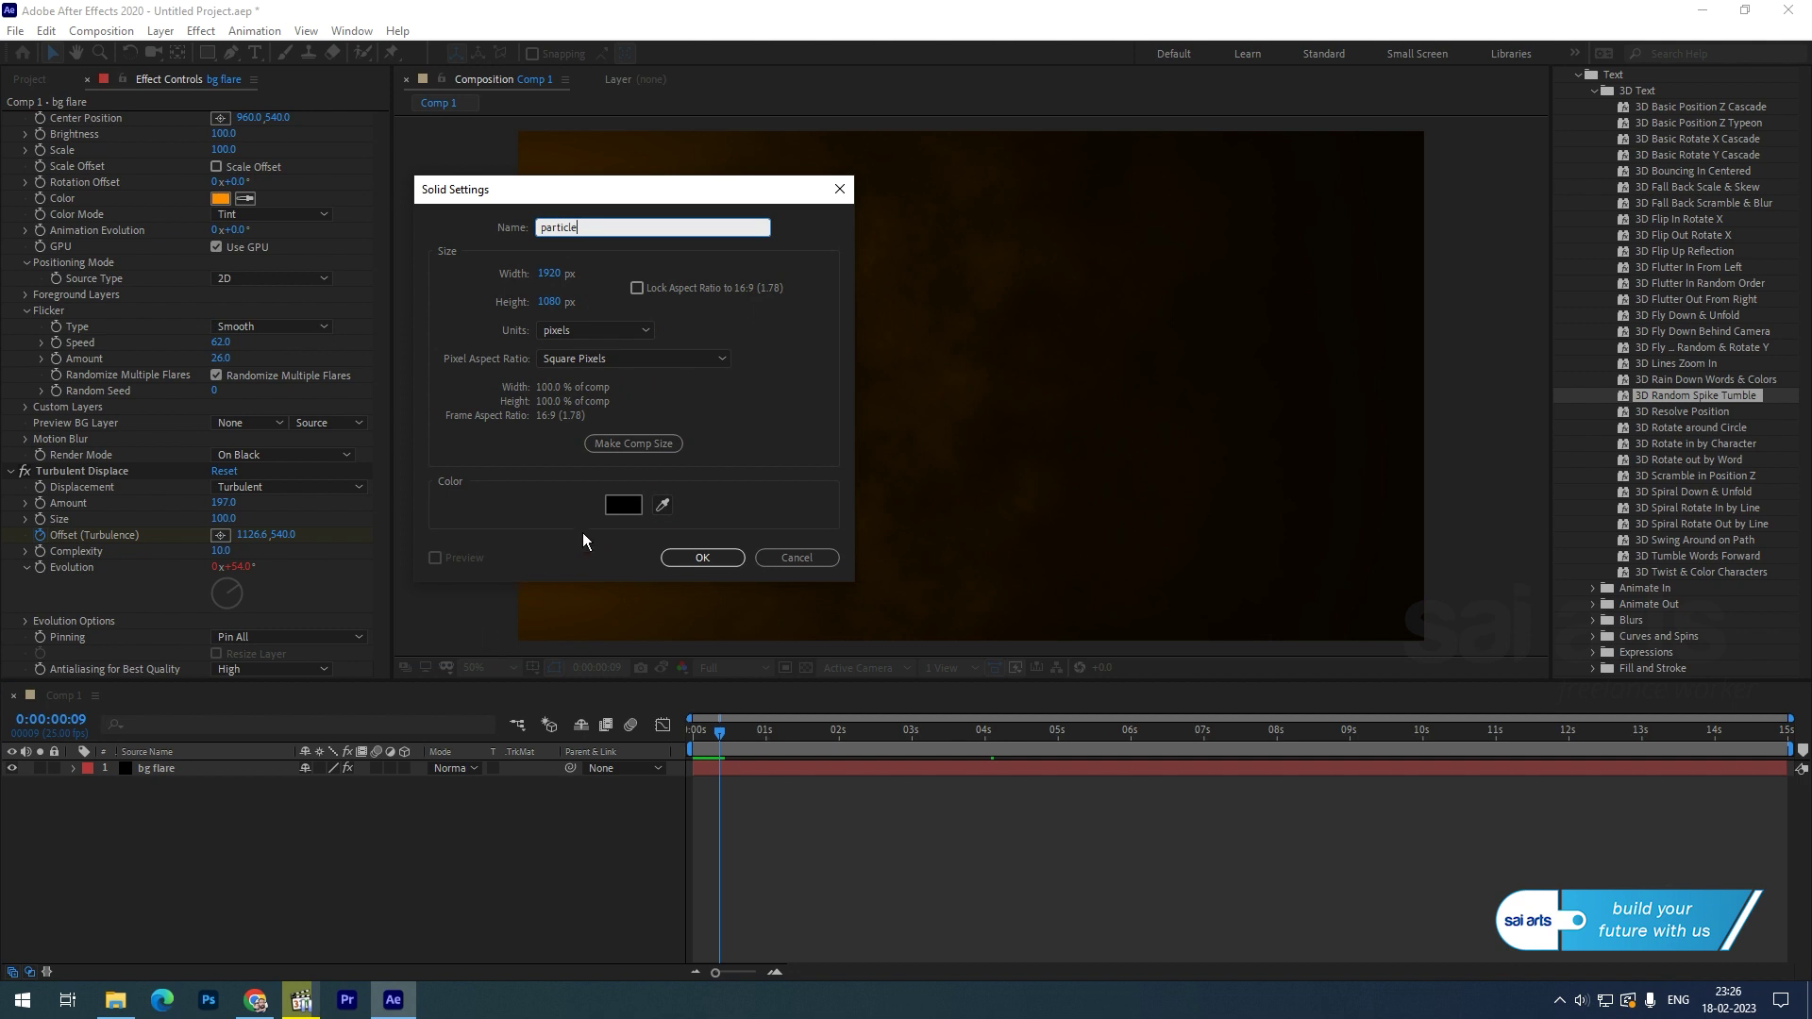
left_click(622, 505)
left_click(974, 249)
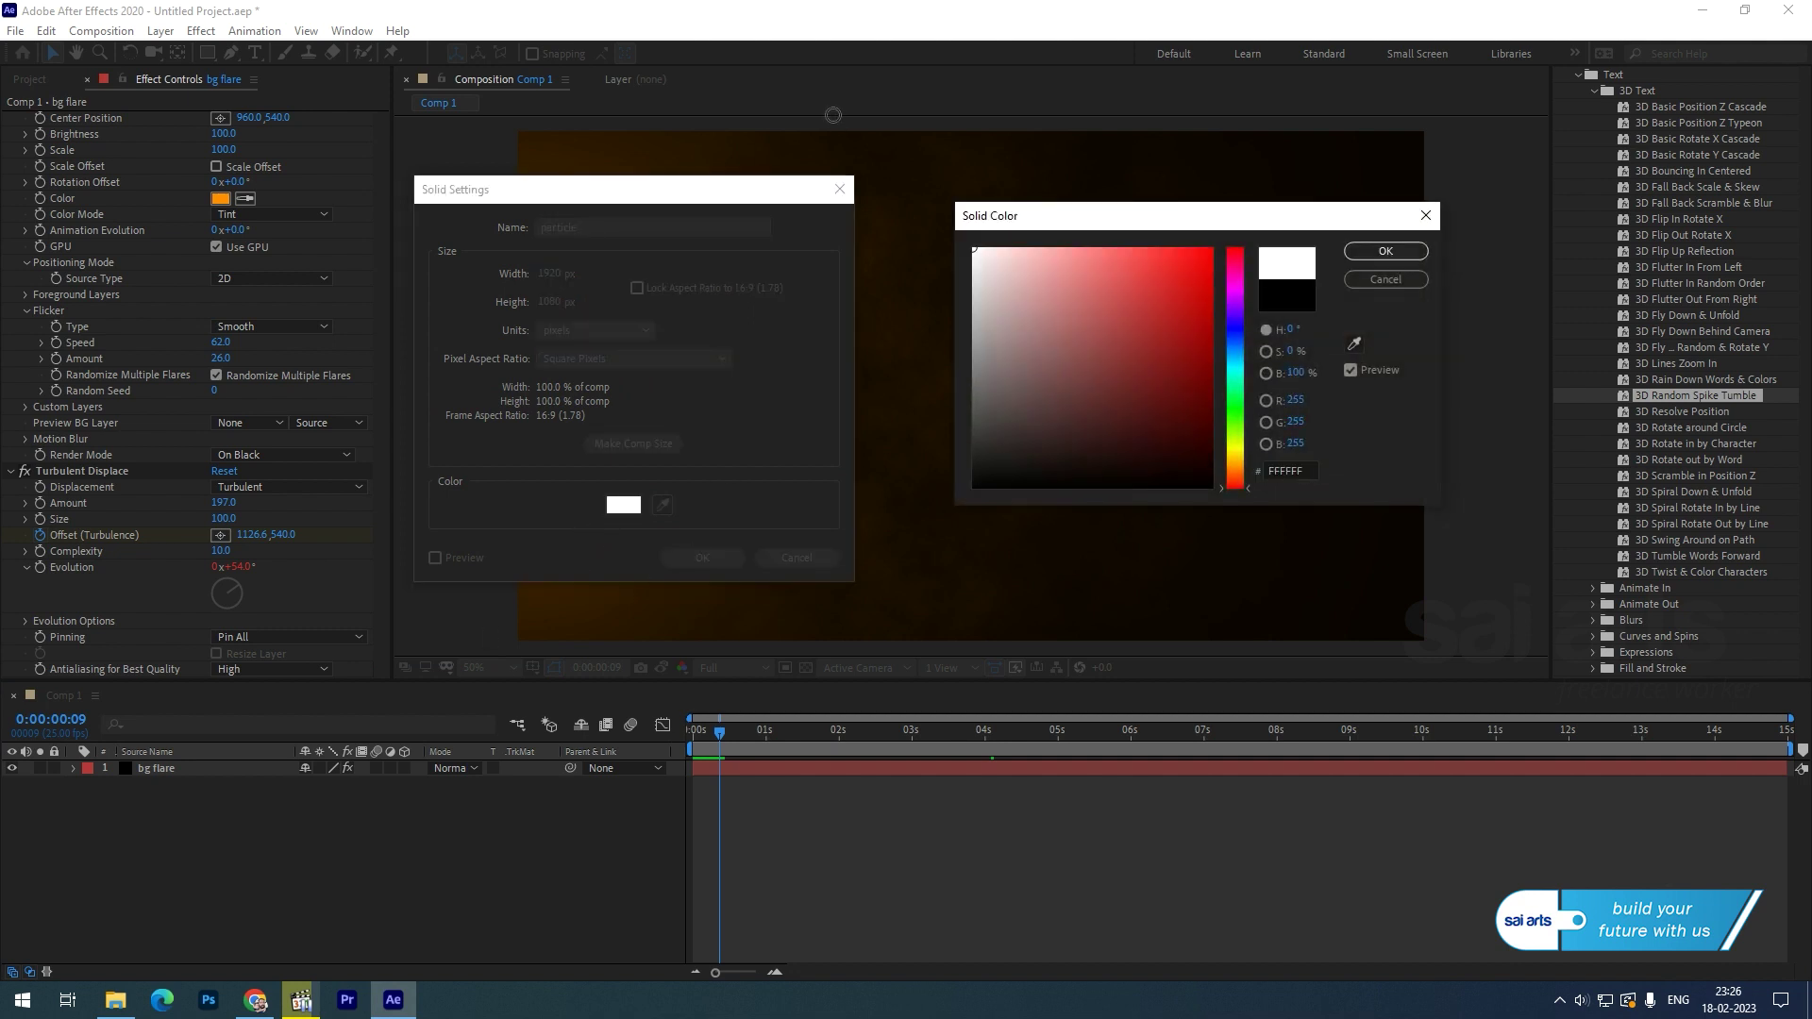
left_click(1423, 252)
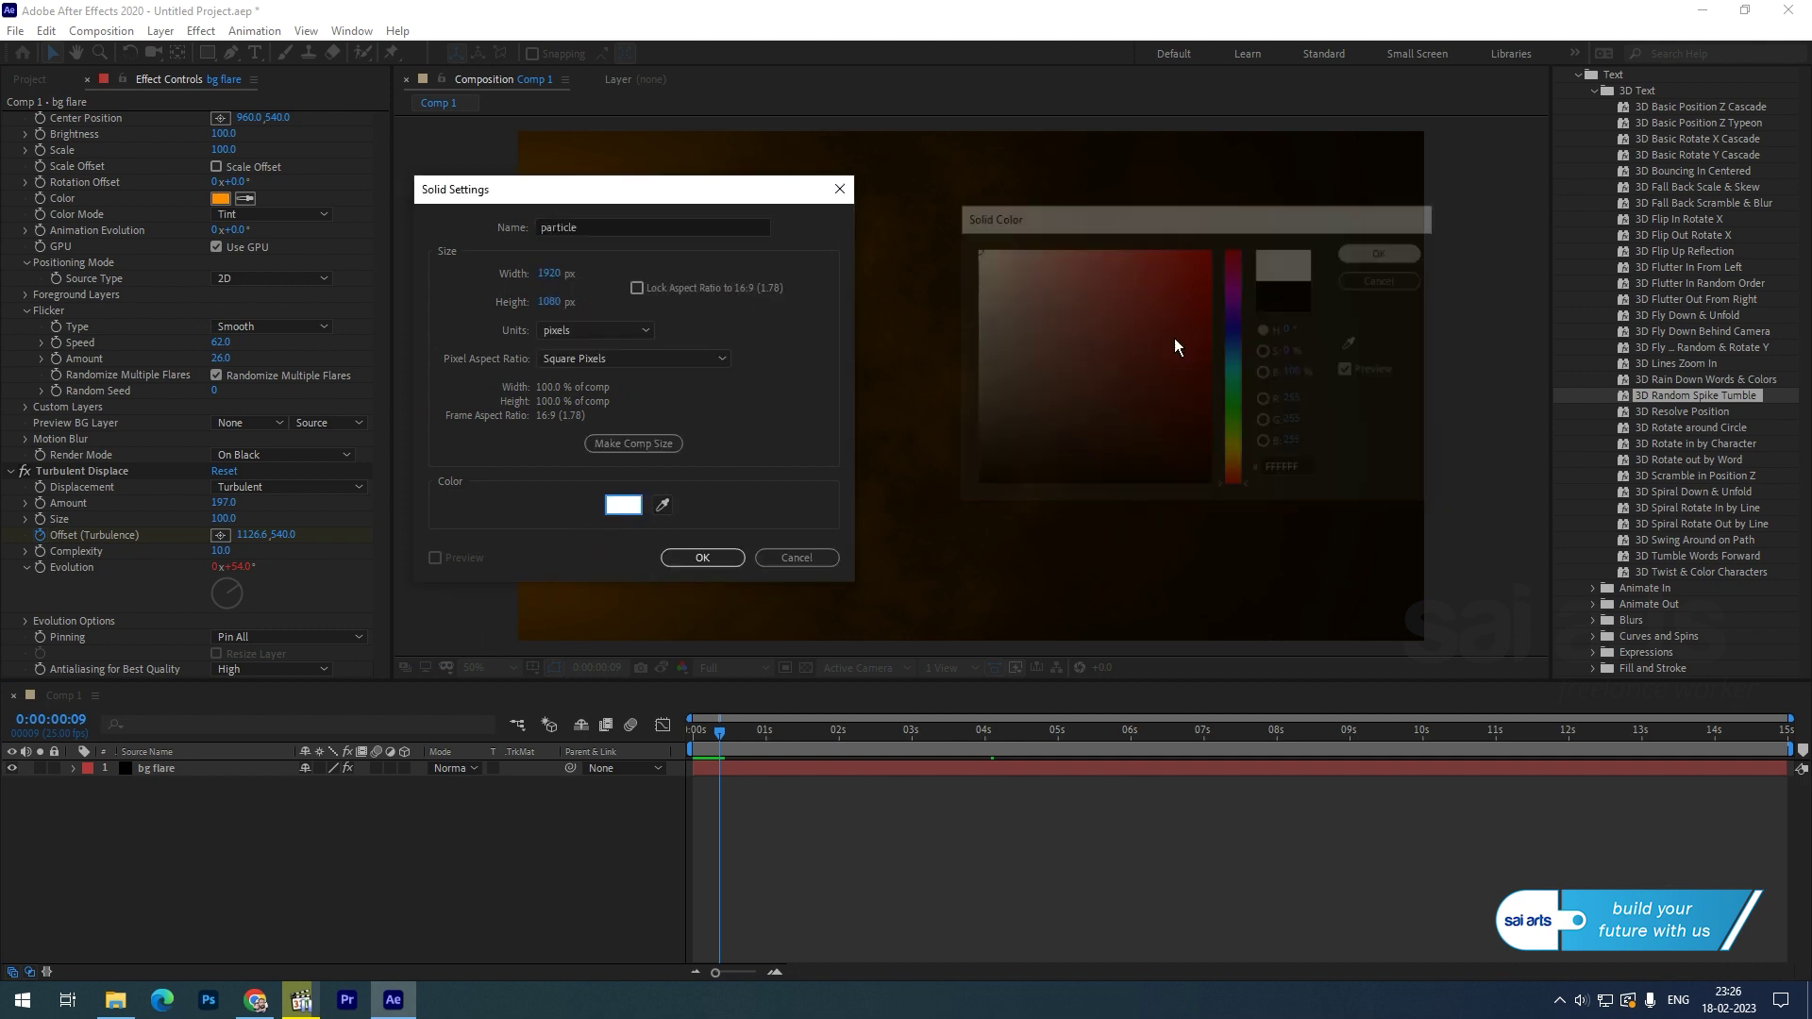
left_click(722, 557)
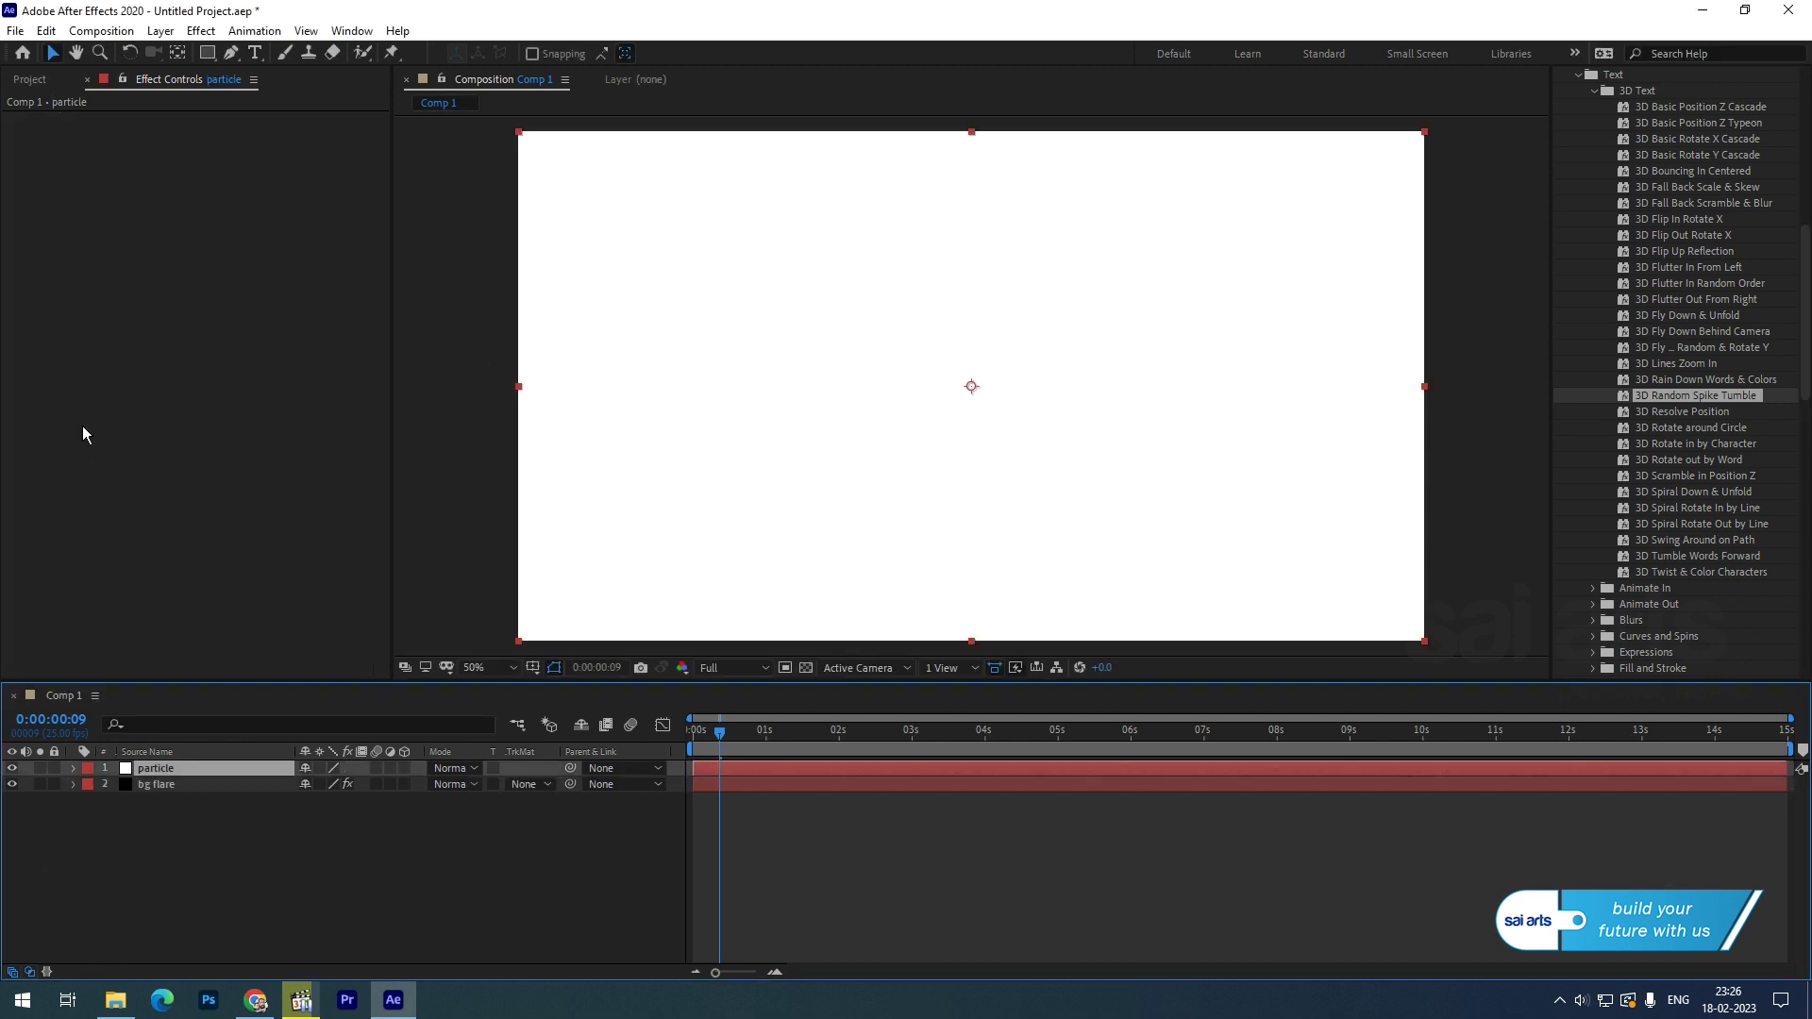
Step: Apply CC Particle World to the particle layer with a birth rate of 5 and a longevity of 8 seconds, and scrub to about 2 seconds
left_click(201, 30)
mouse_move(296, 534)
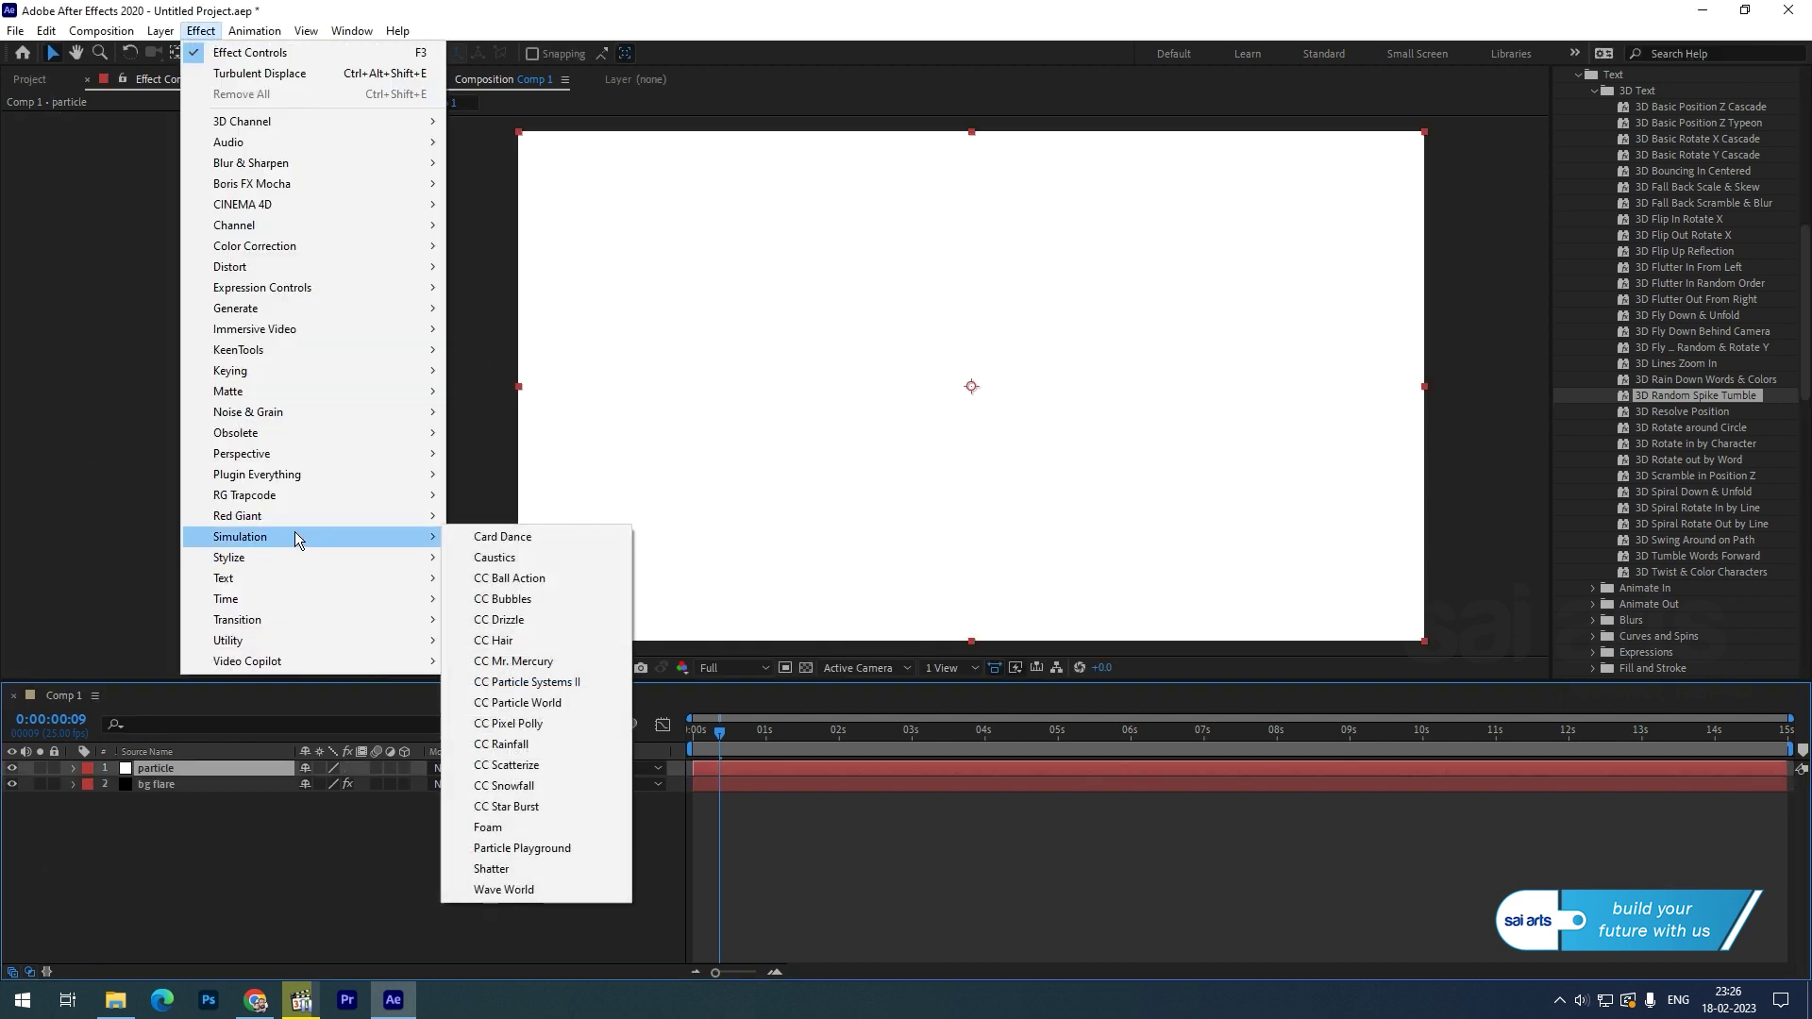
left_click(581, 704)
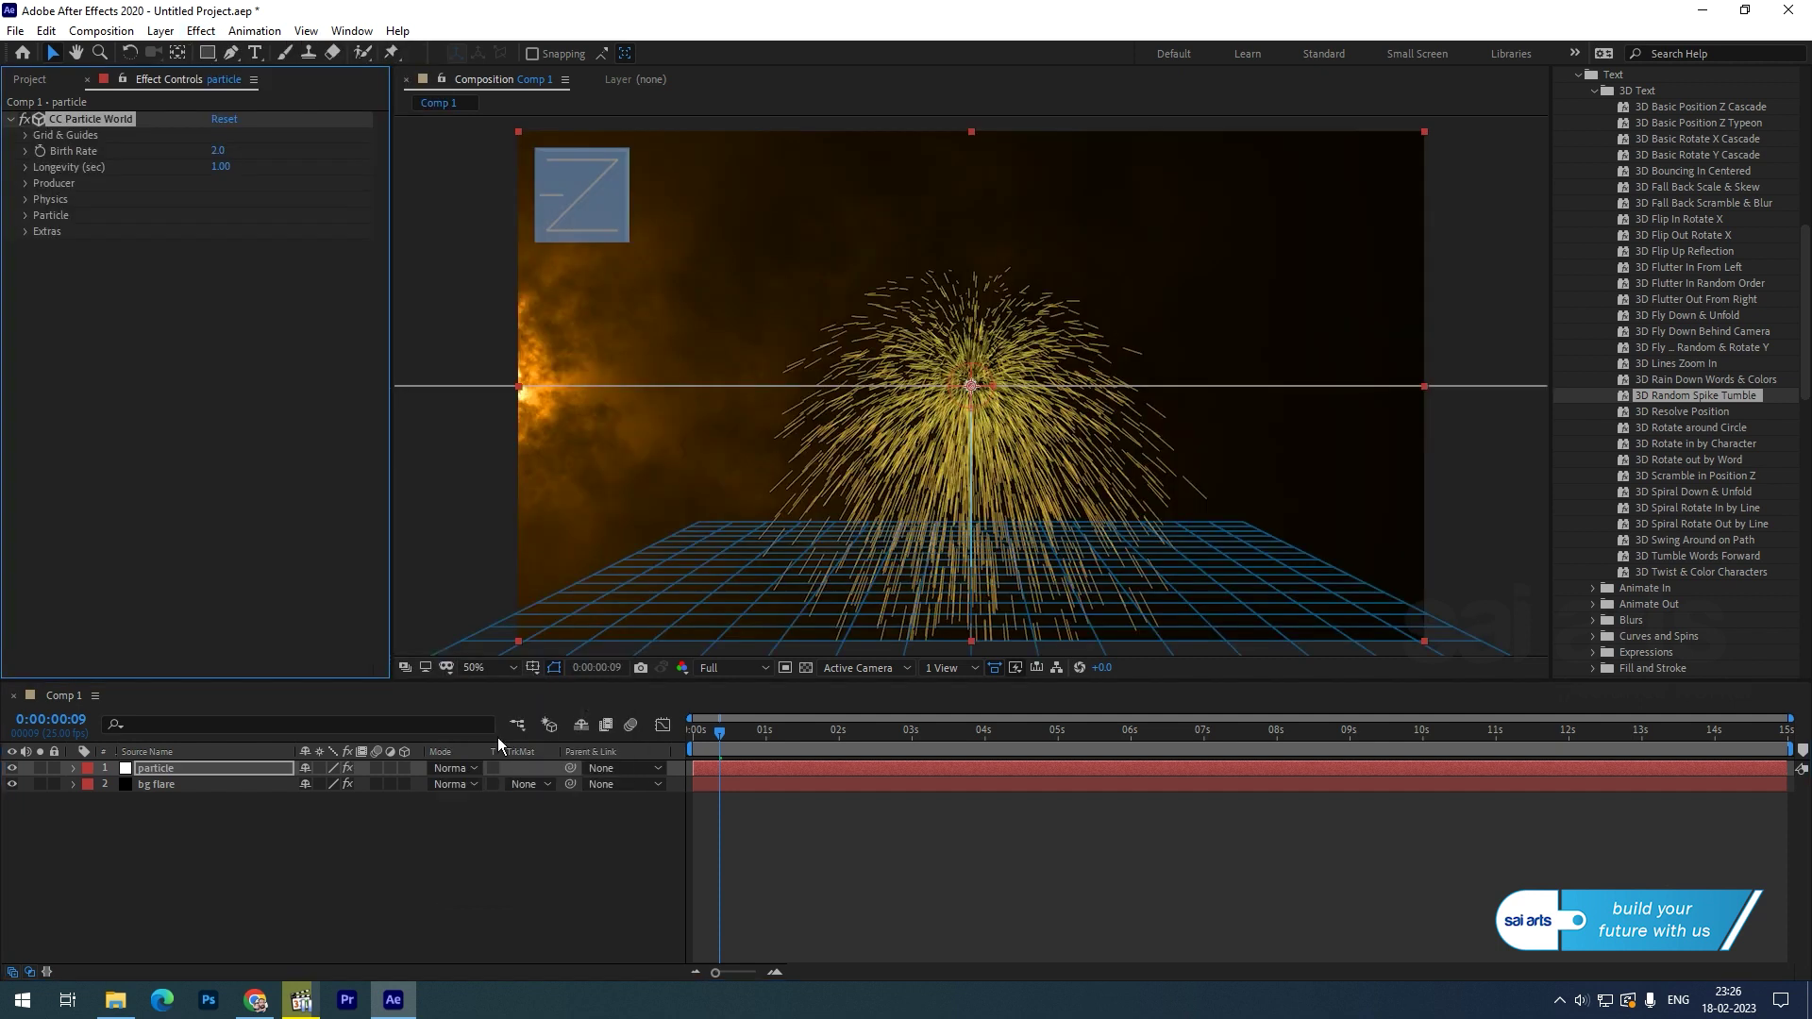
left_click(219, 151)
type("5")
key("Tab")
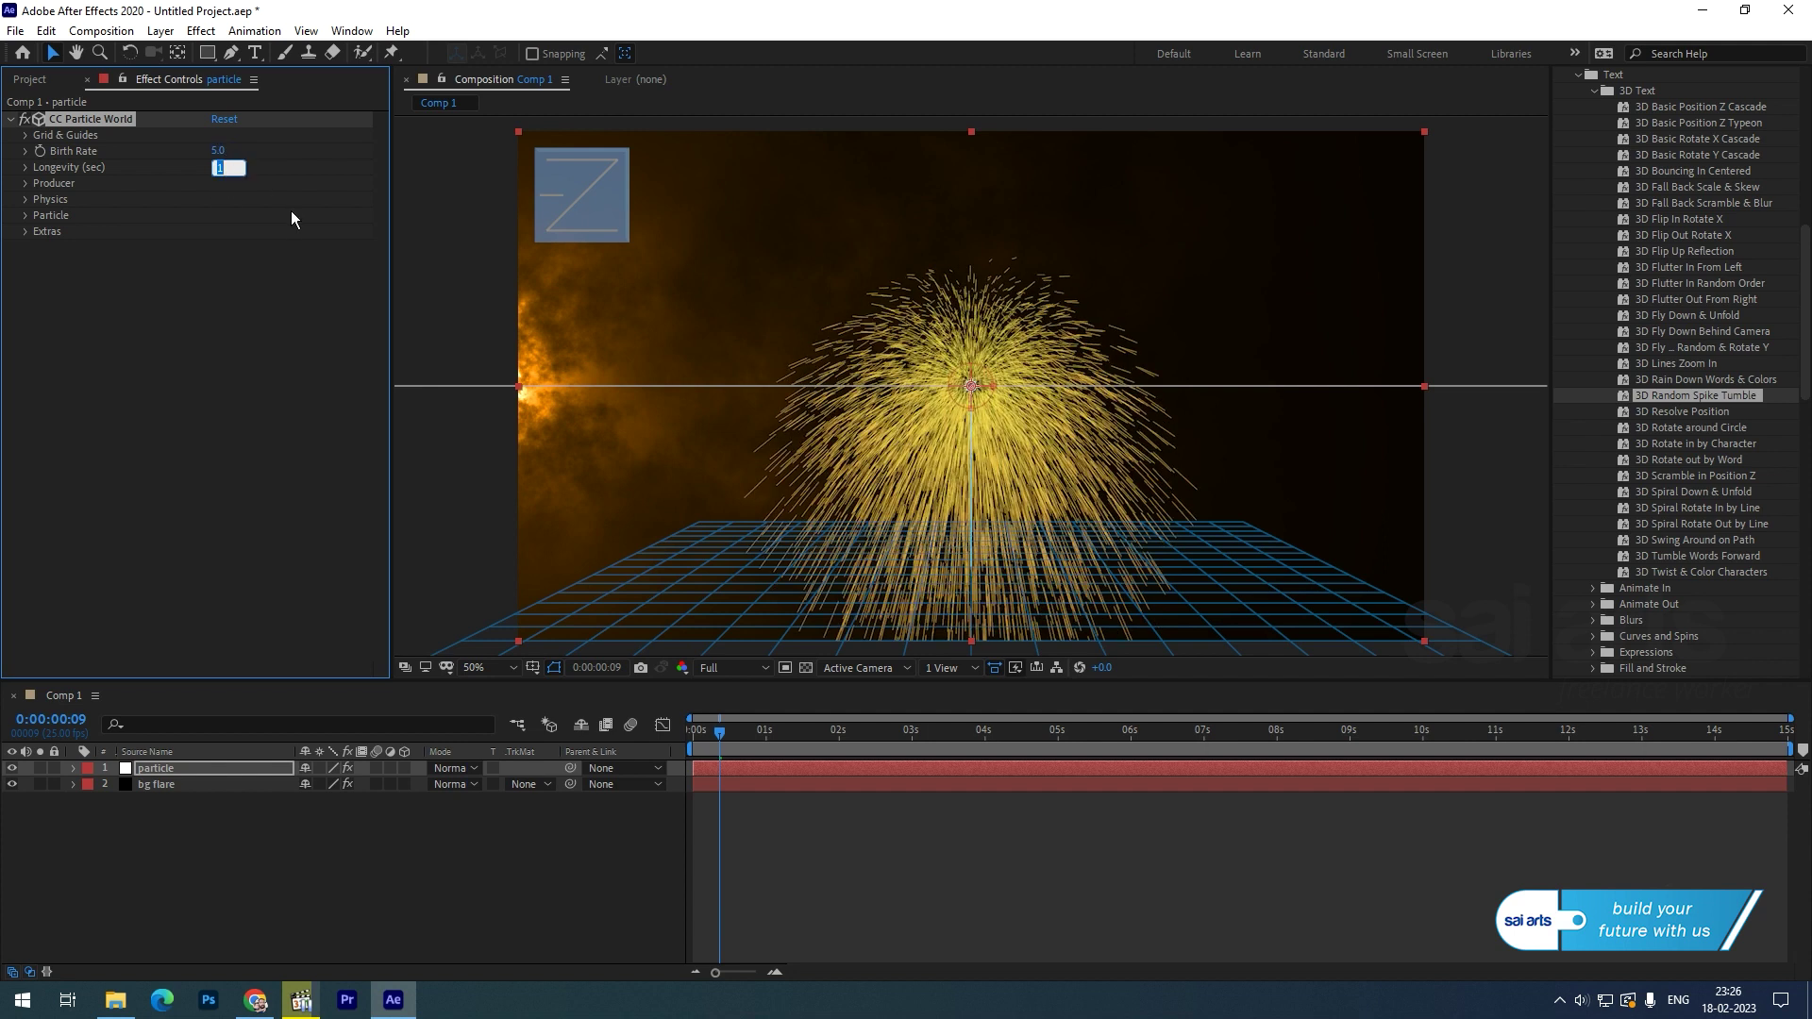
type("8")
key("Return")
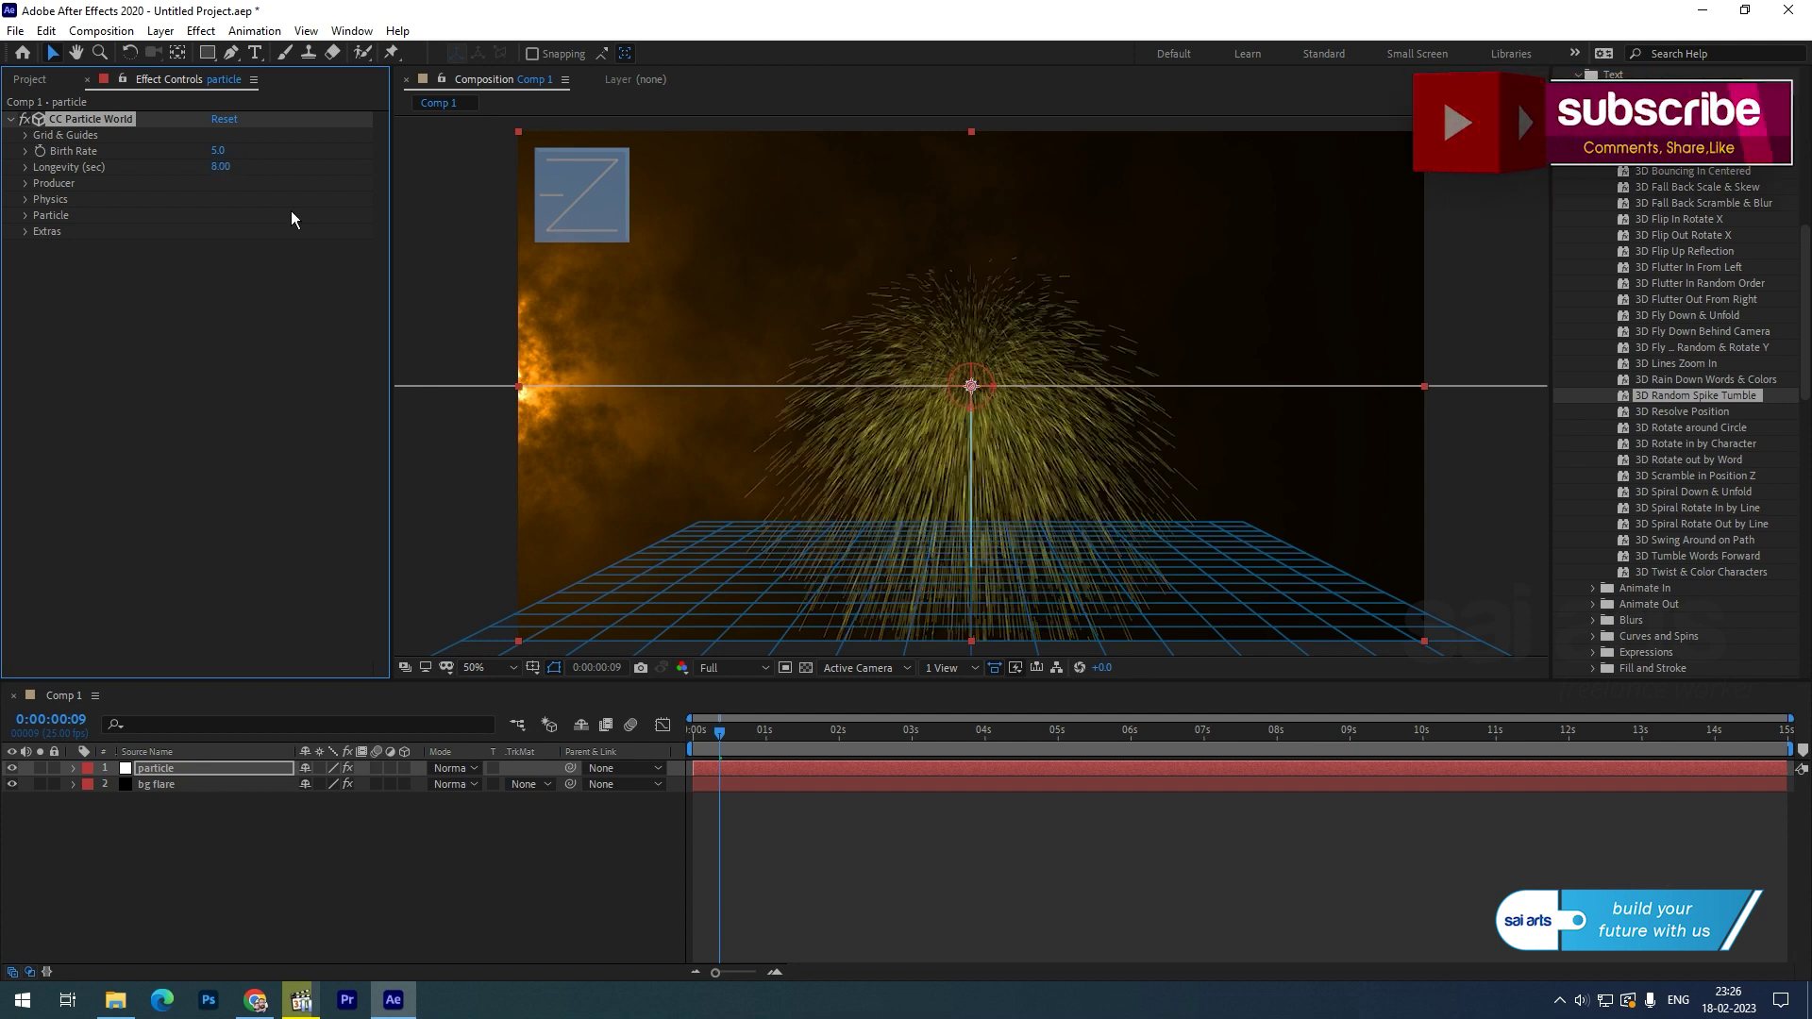
left_click_drag(750, 727, 843, 738)
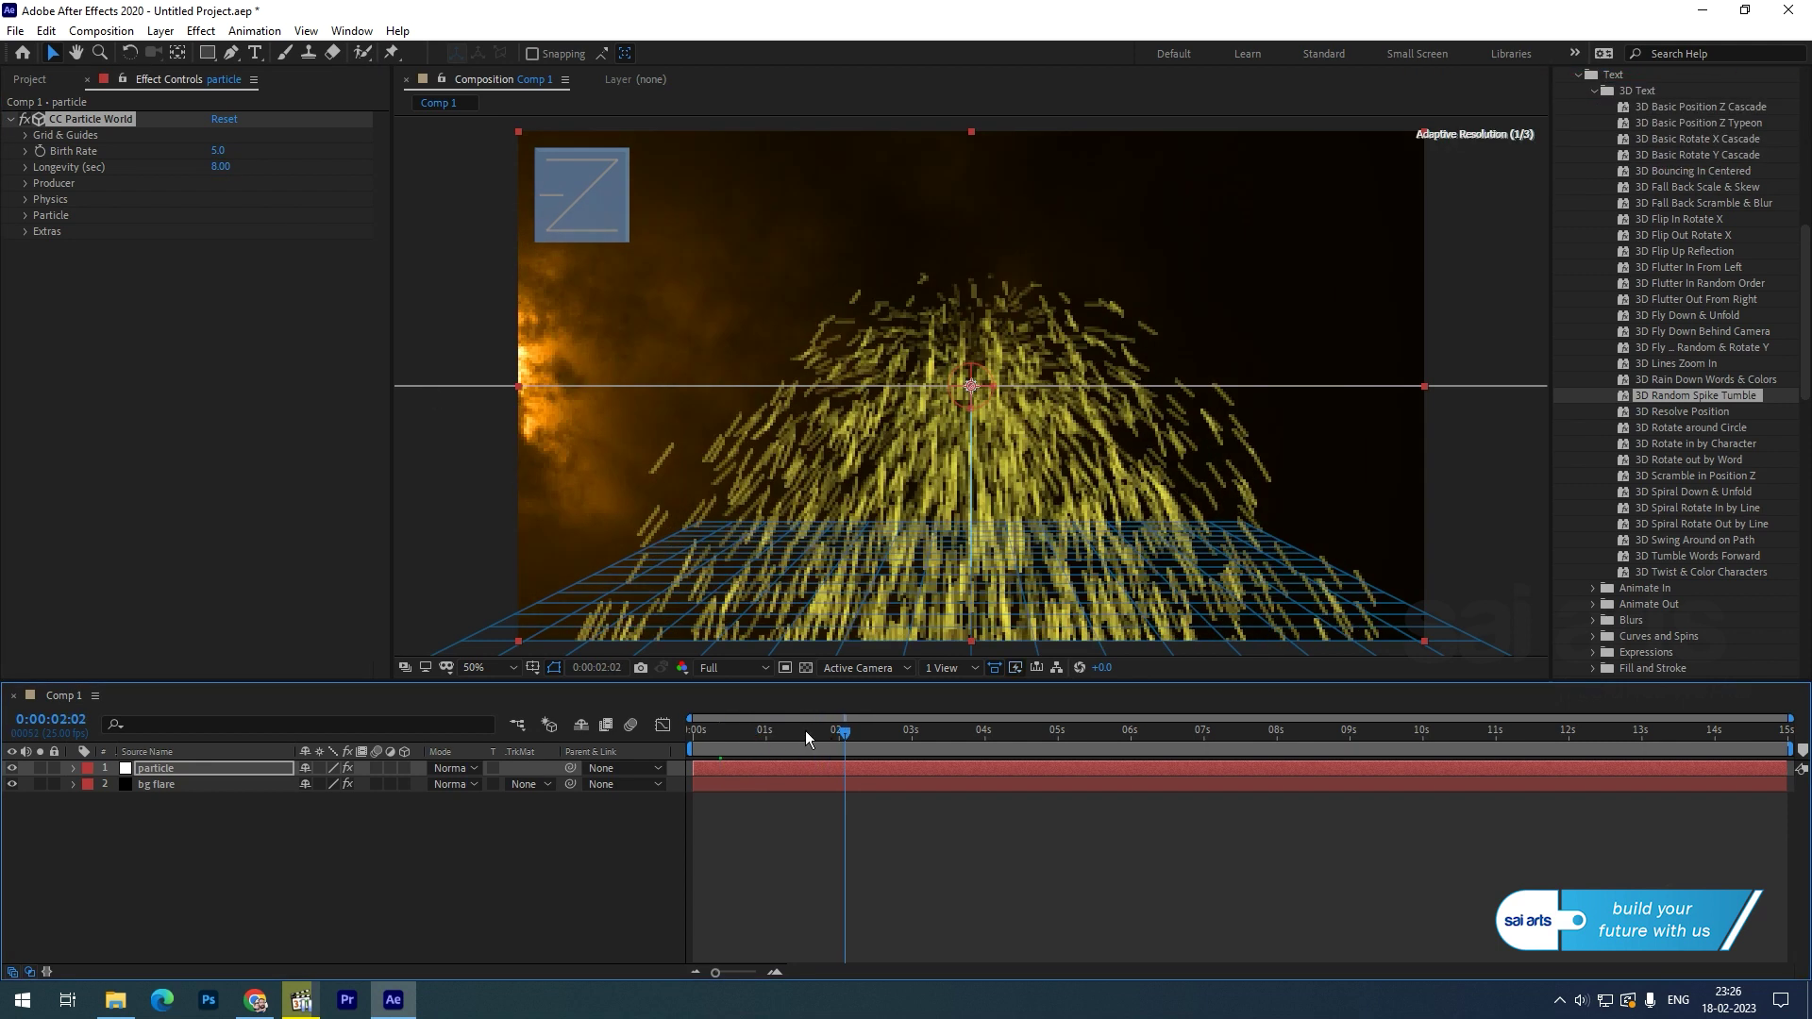
Step: Set the particle producer's X position to -0.5
left_click(26, 184)
left_click_drag(232, 201, 223, 214)
left_click(223, 198)
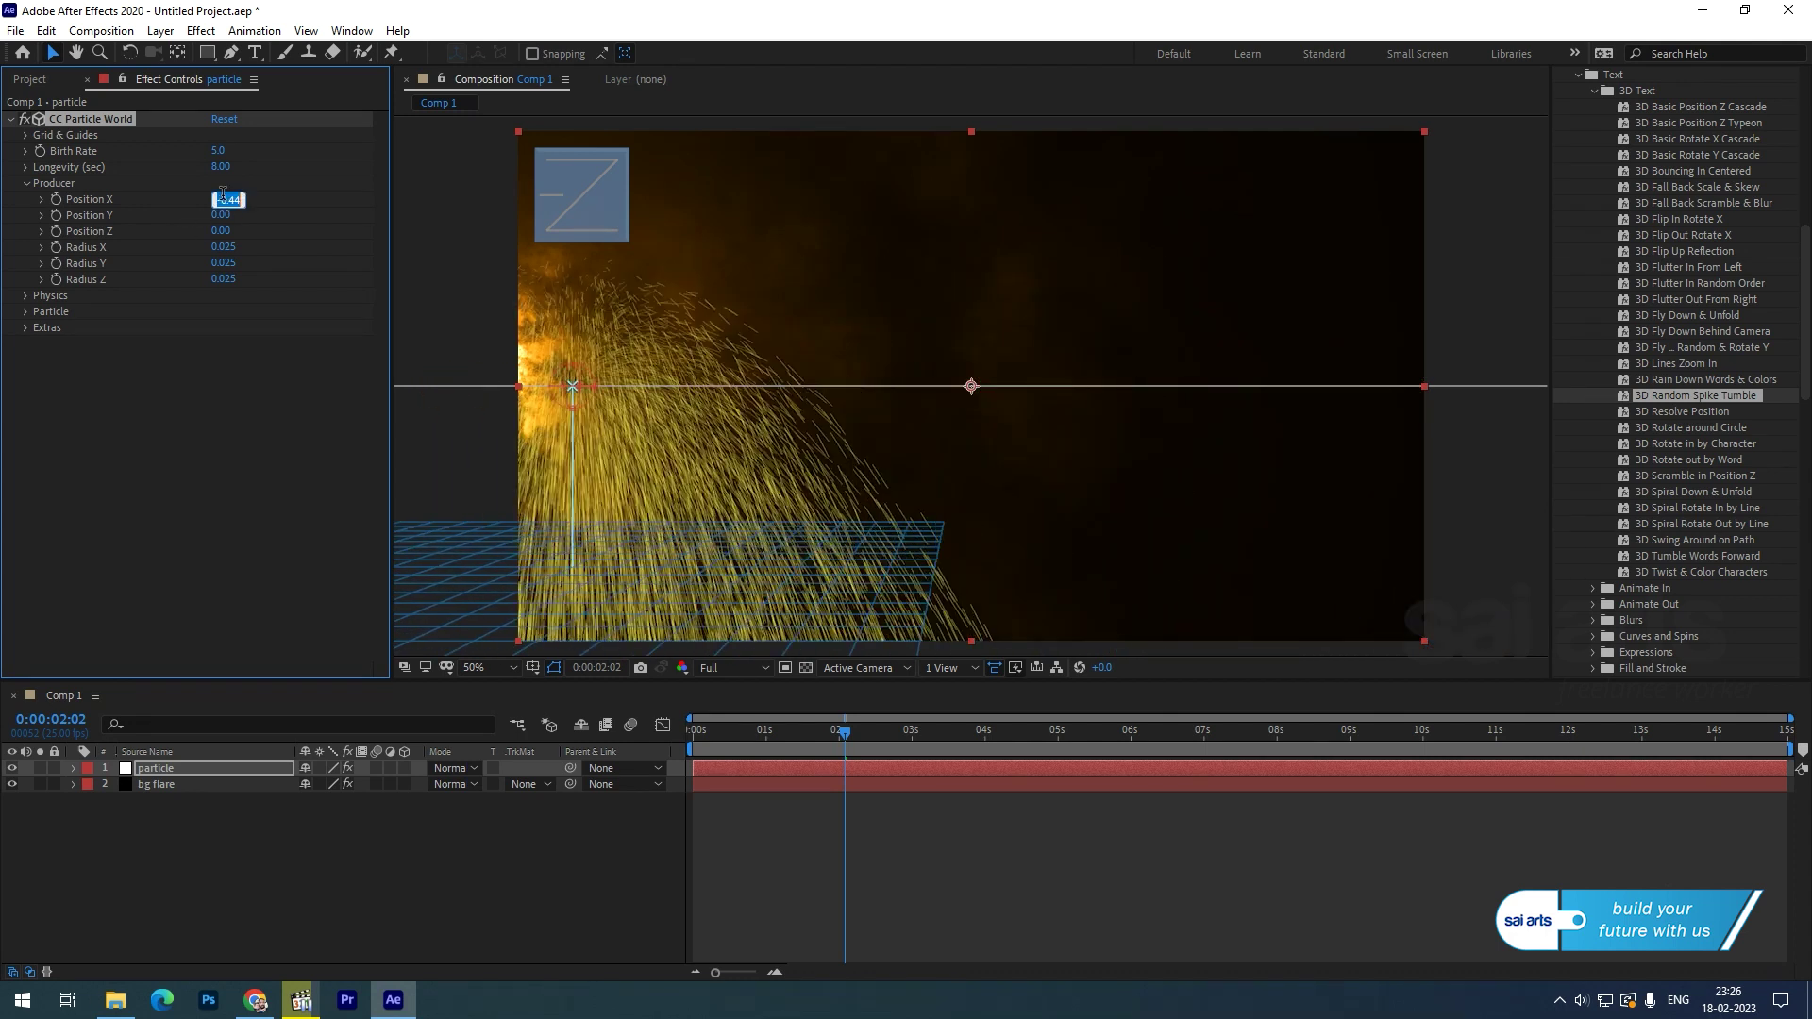
type("-0.5")
key("Return")
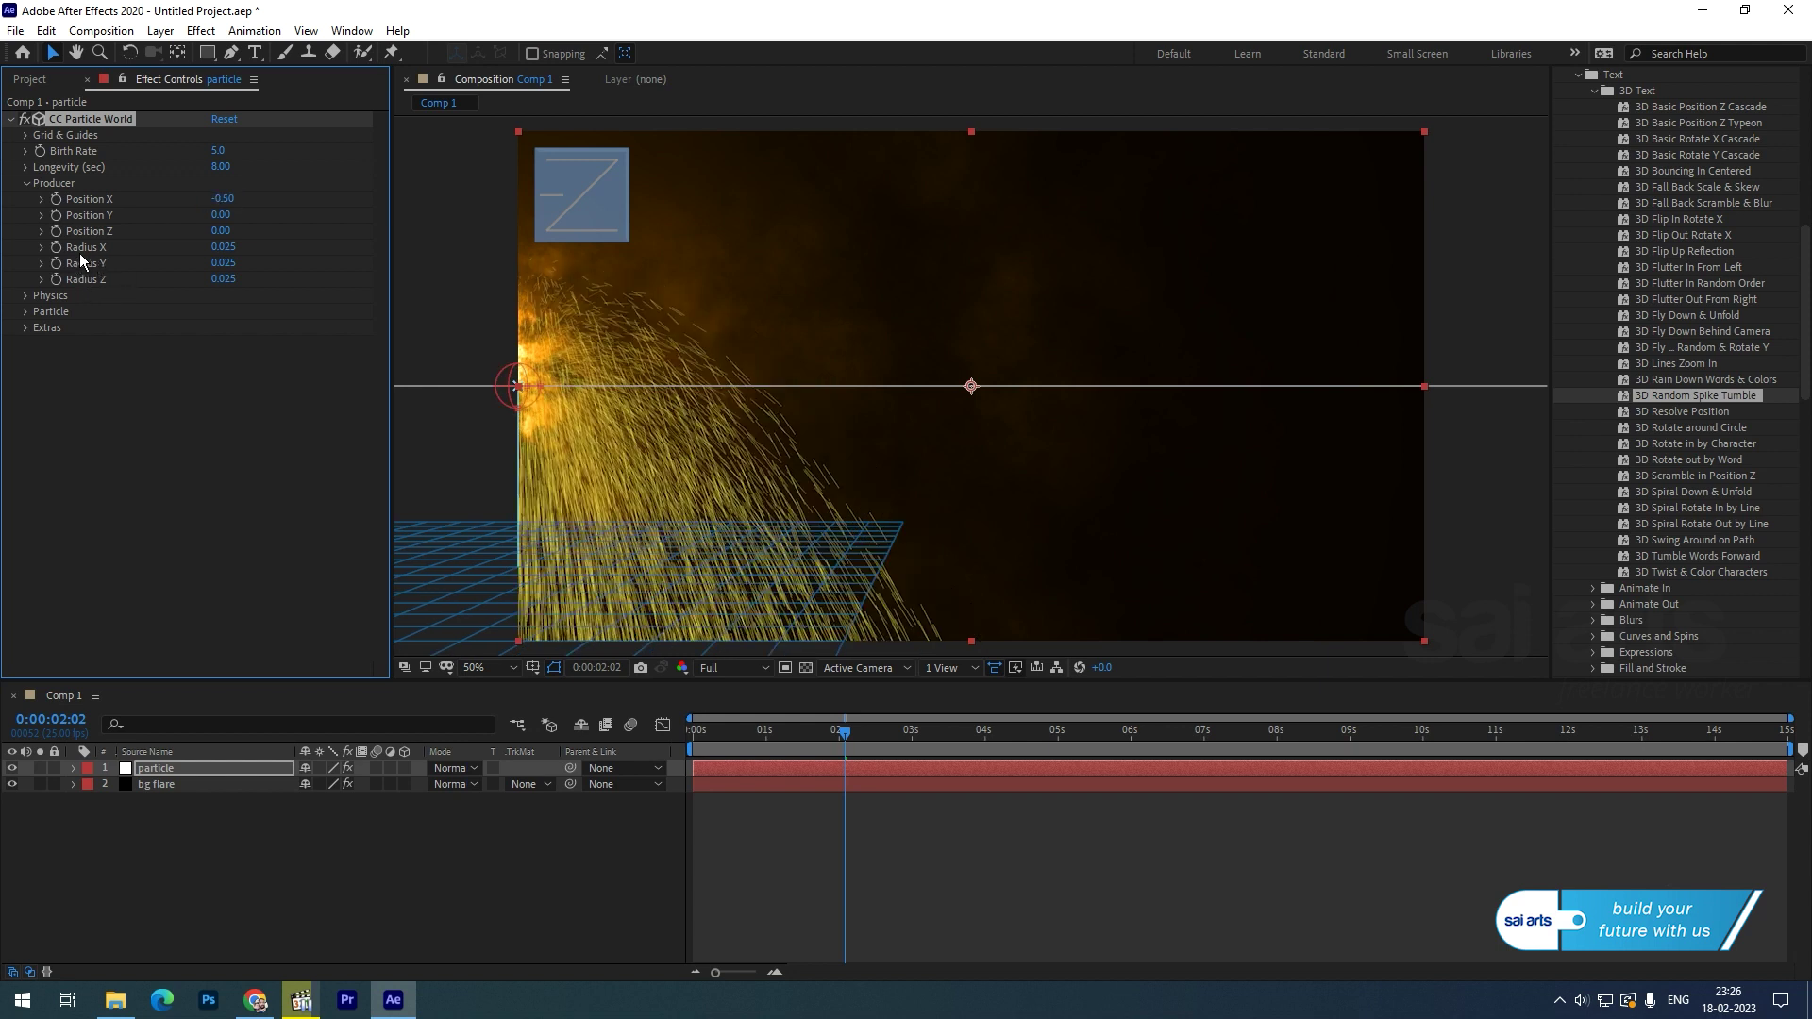
Step: Set the particle producer's radius to 0.68 in X, 0.05 in Y and 0.9 in Z
left_click(225, 248)
type(".68")
key("Return")
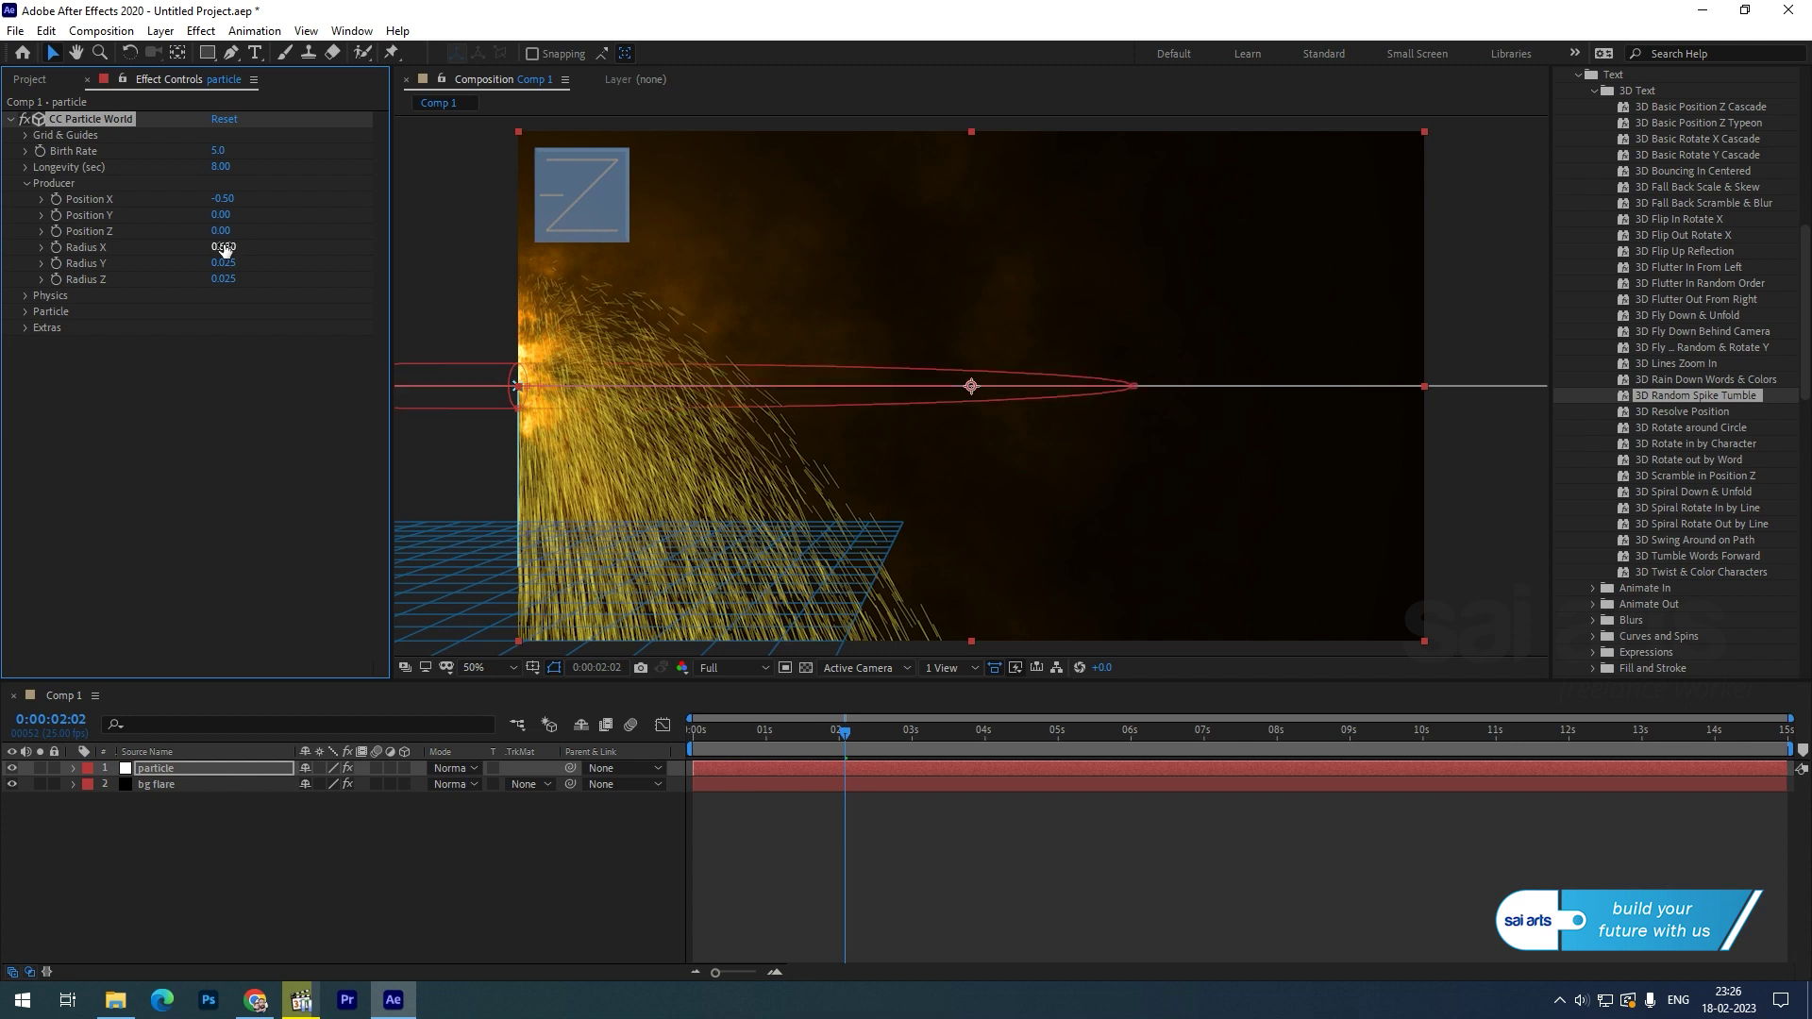
left_click(229, 263)
type(".03")
key("Return")
left_click_drag(232, 266, 251, 279)
left_click(244, 279)
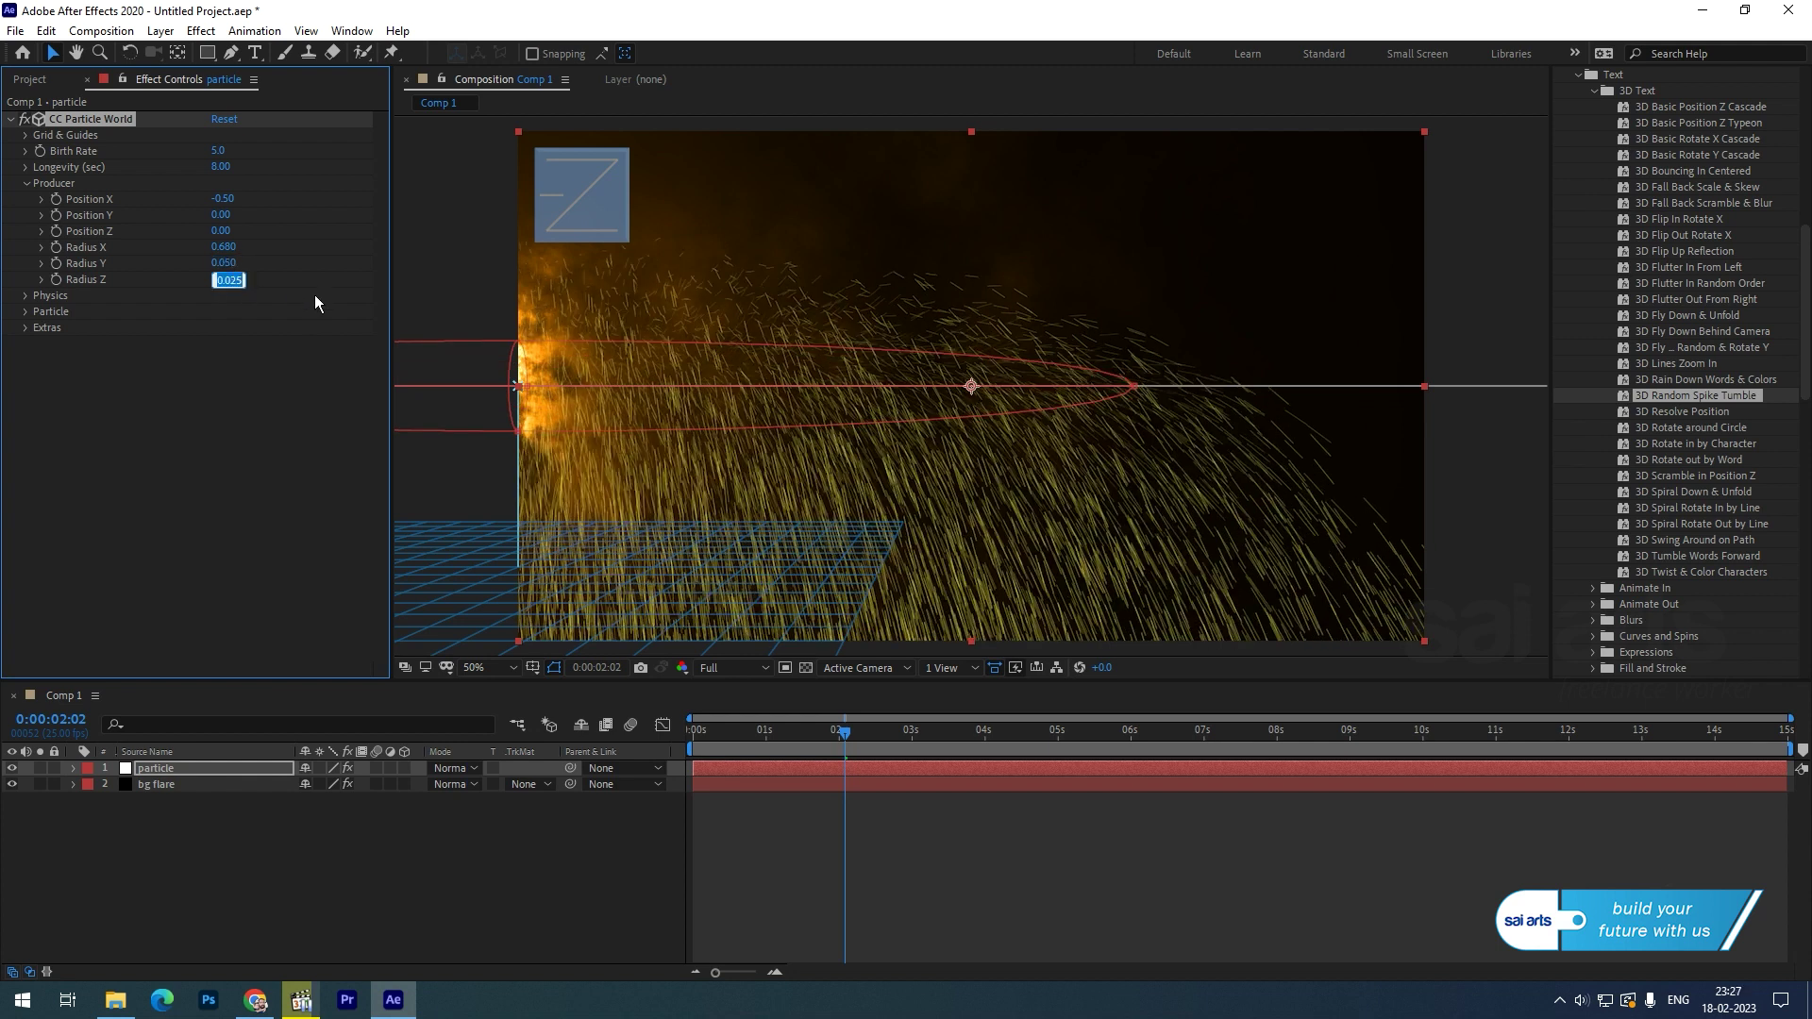
type(".900")
key("Return")
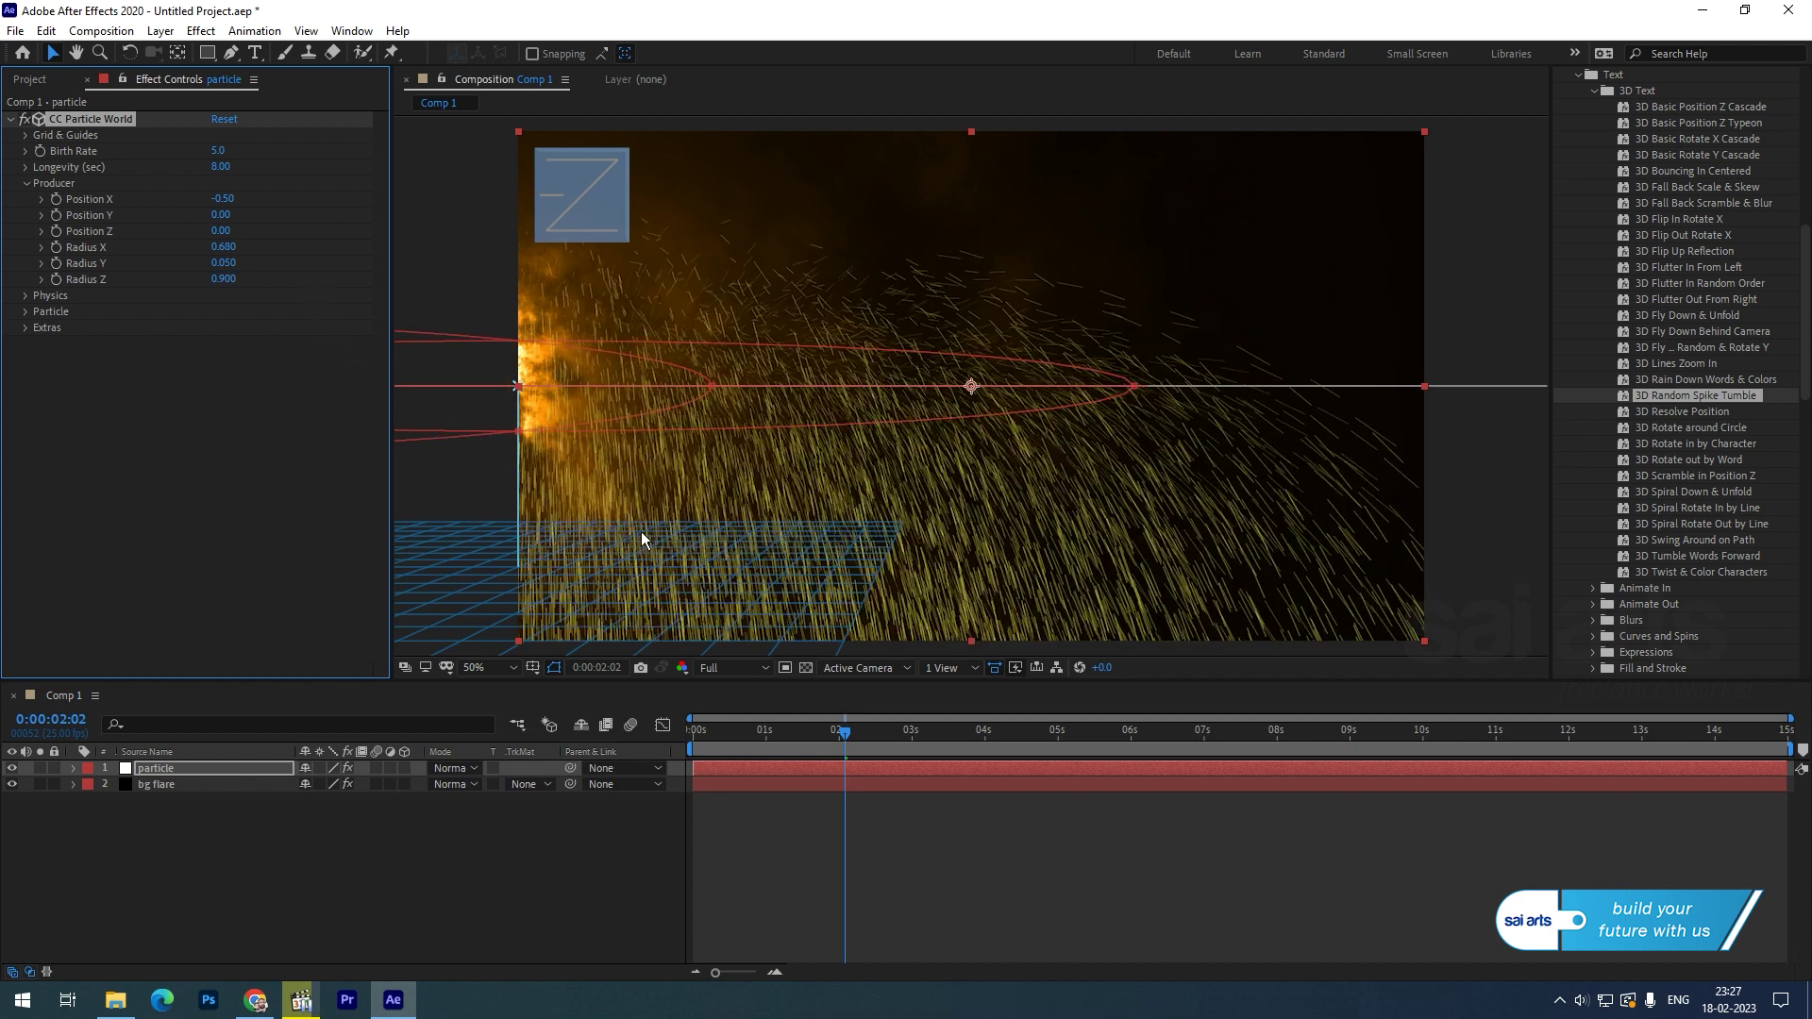
Step: Set the particle physics to a velocity of 0.1 and a gravity of 0
left_click(26, 296)
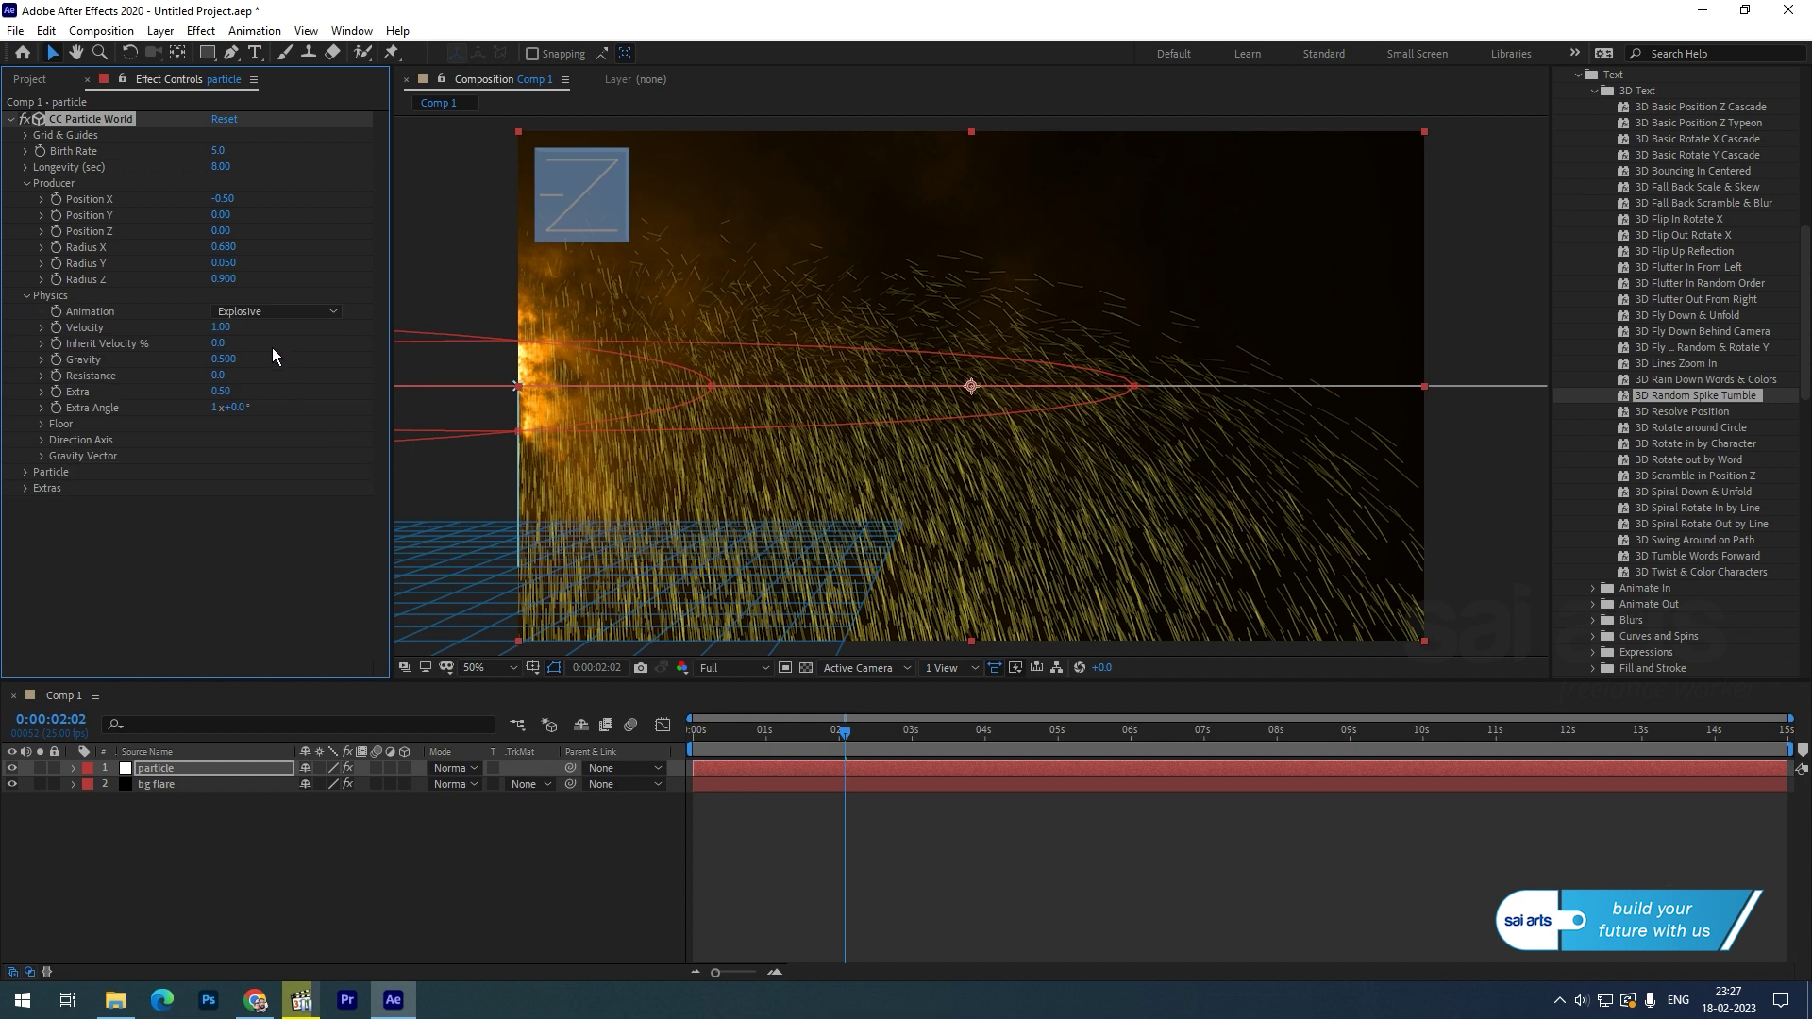
left_click(220, 327)
type("-")
key("BackSpace")
type("10")
key("Return")
left_click(225, 359)
type("0")
key("Return")
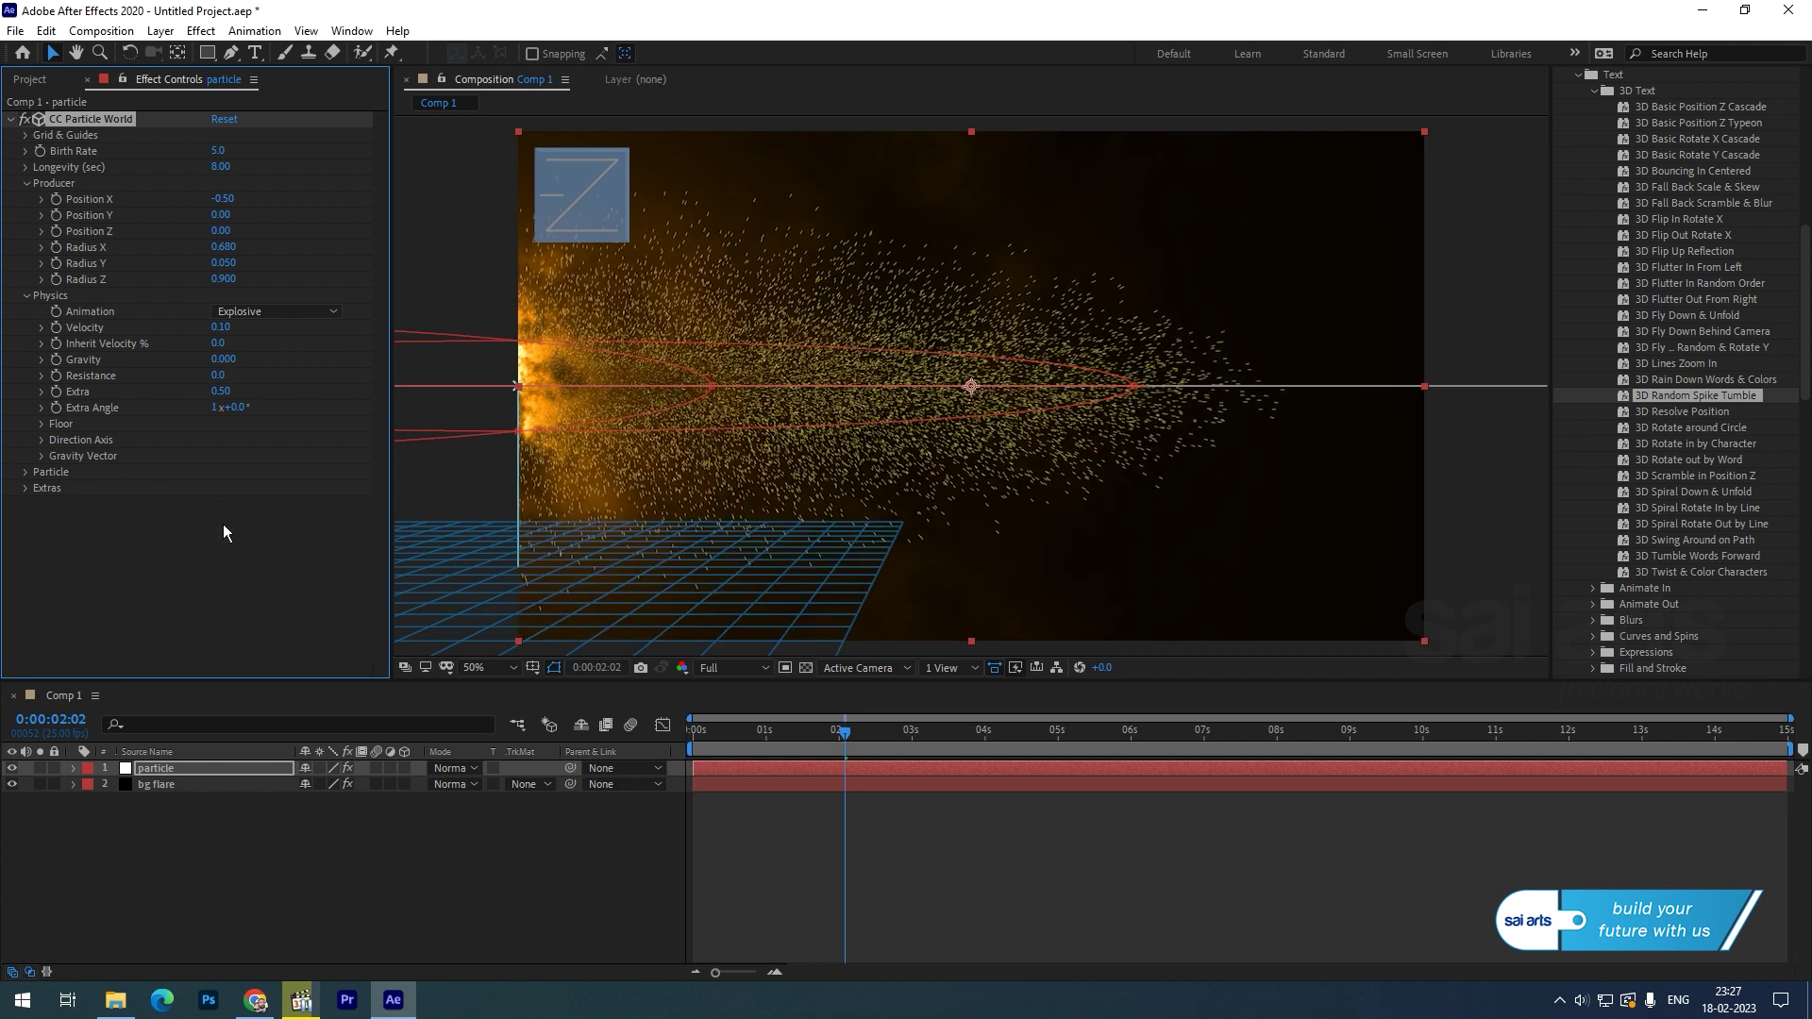
Step: Change the CC Particle World particle type to Lens Convex
left_click(25, 472)
scroll(284, 424, "down", 1)
left_click(270, 426)
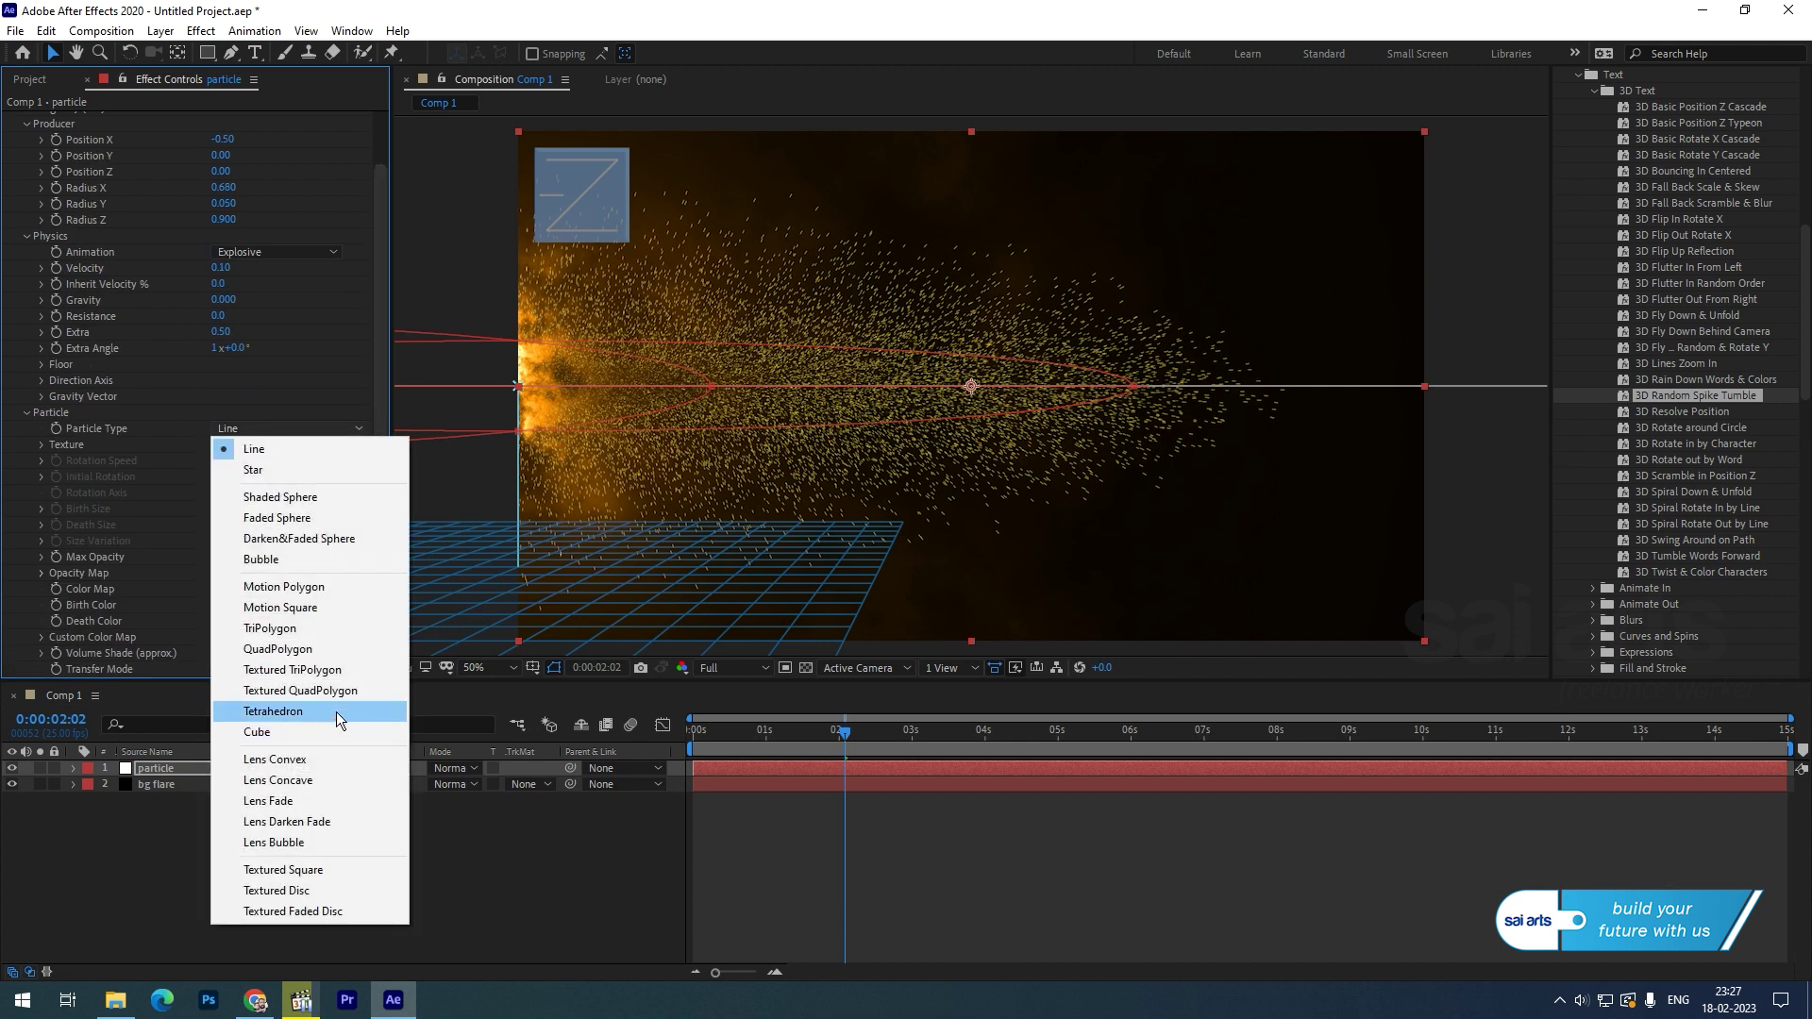
left_click(319, 758)
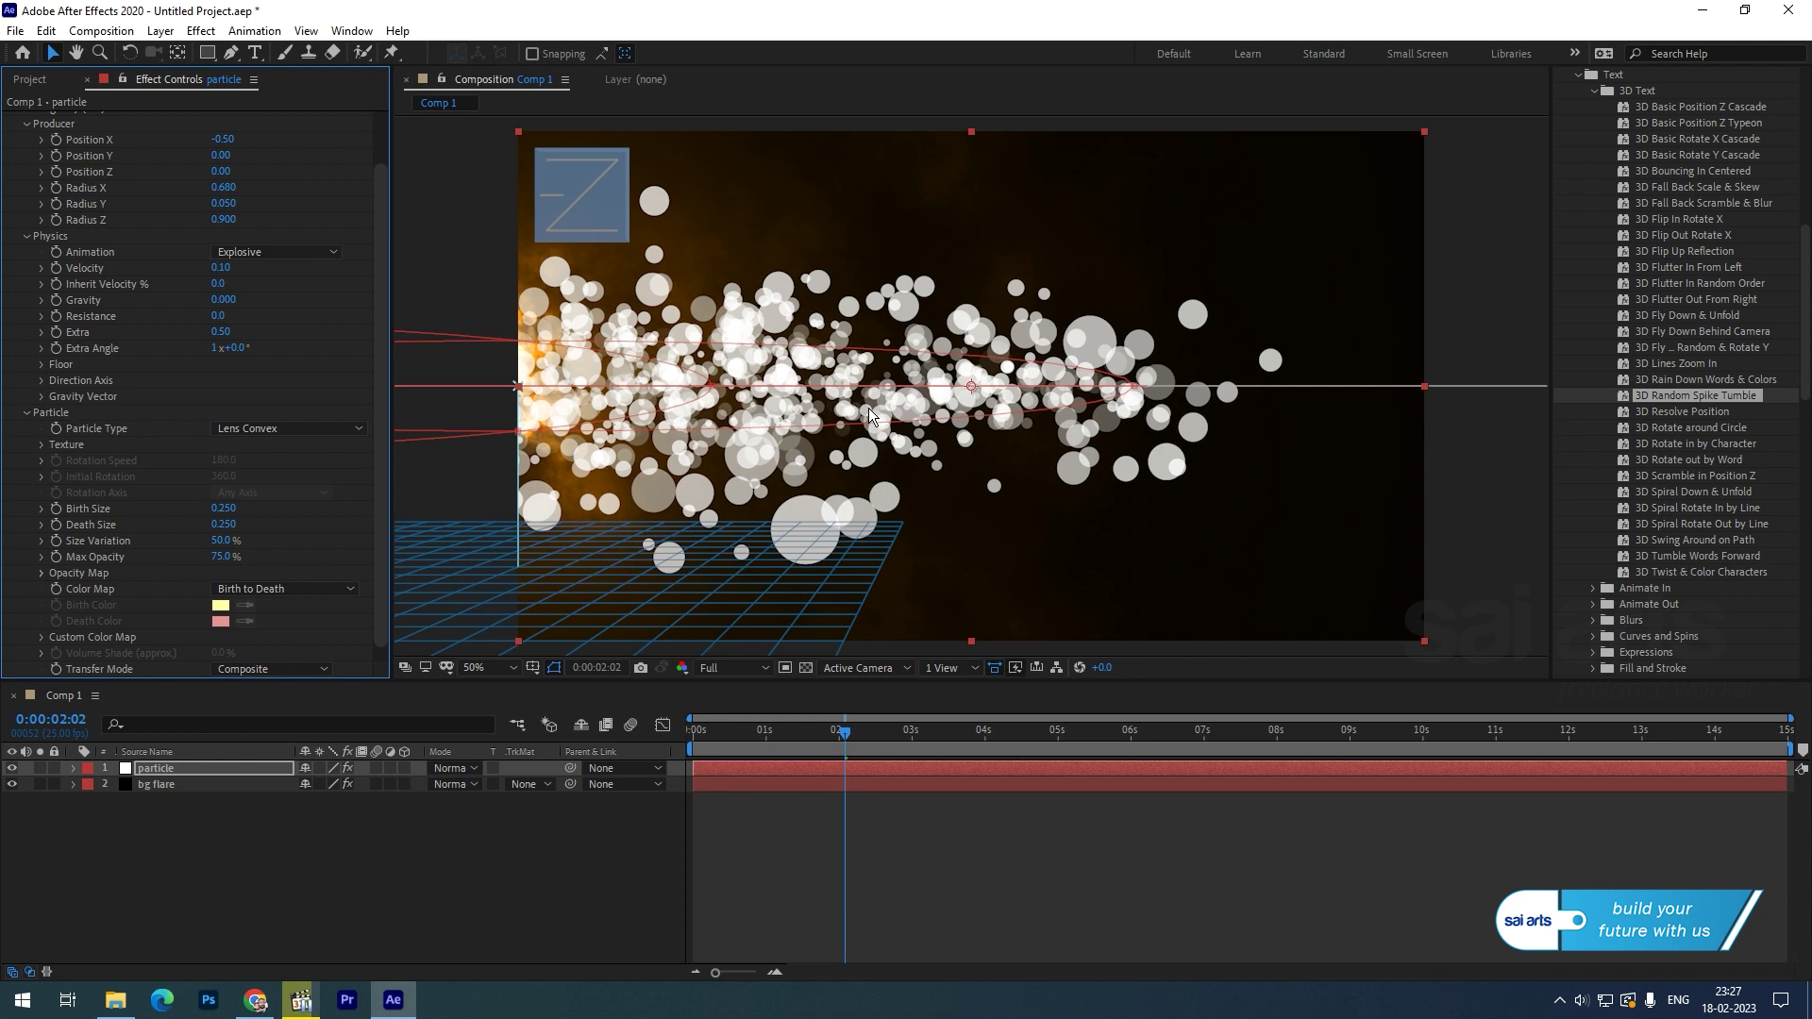
Step: Set the particles' birth size to 0.04 and death size to 0.01, and scrub the timeline to check the spread
left_click_drag(233, 515, 226, 511)
left_click(227, 510)
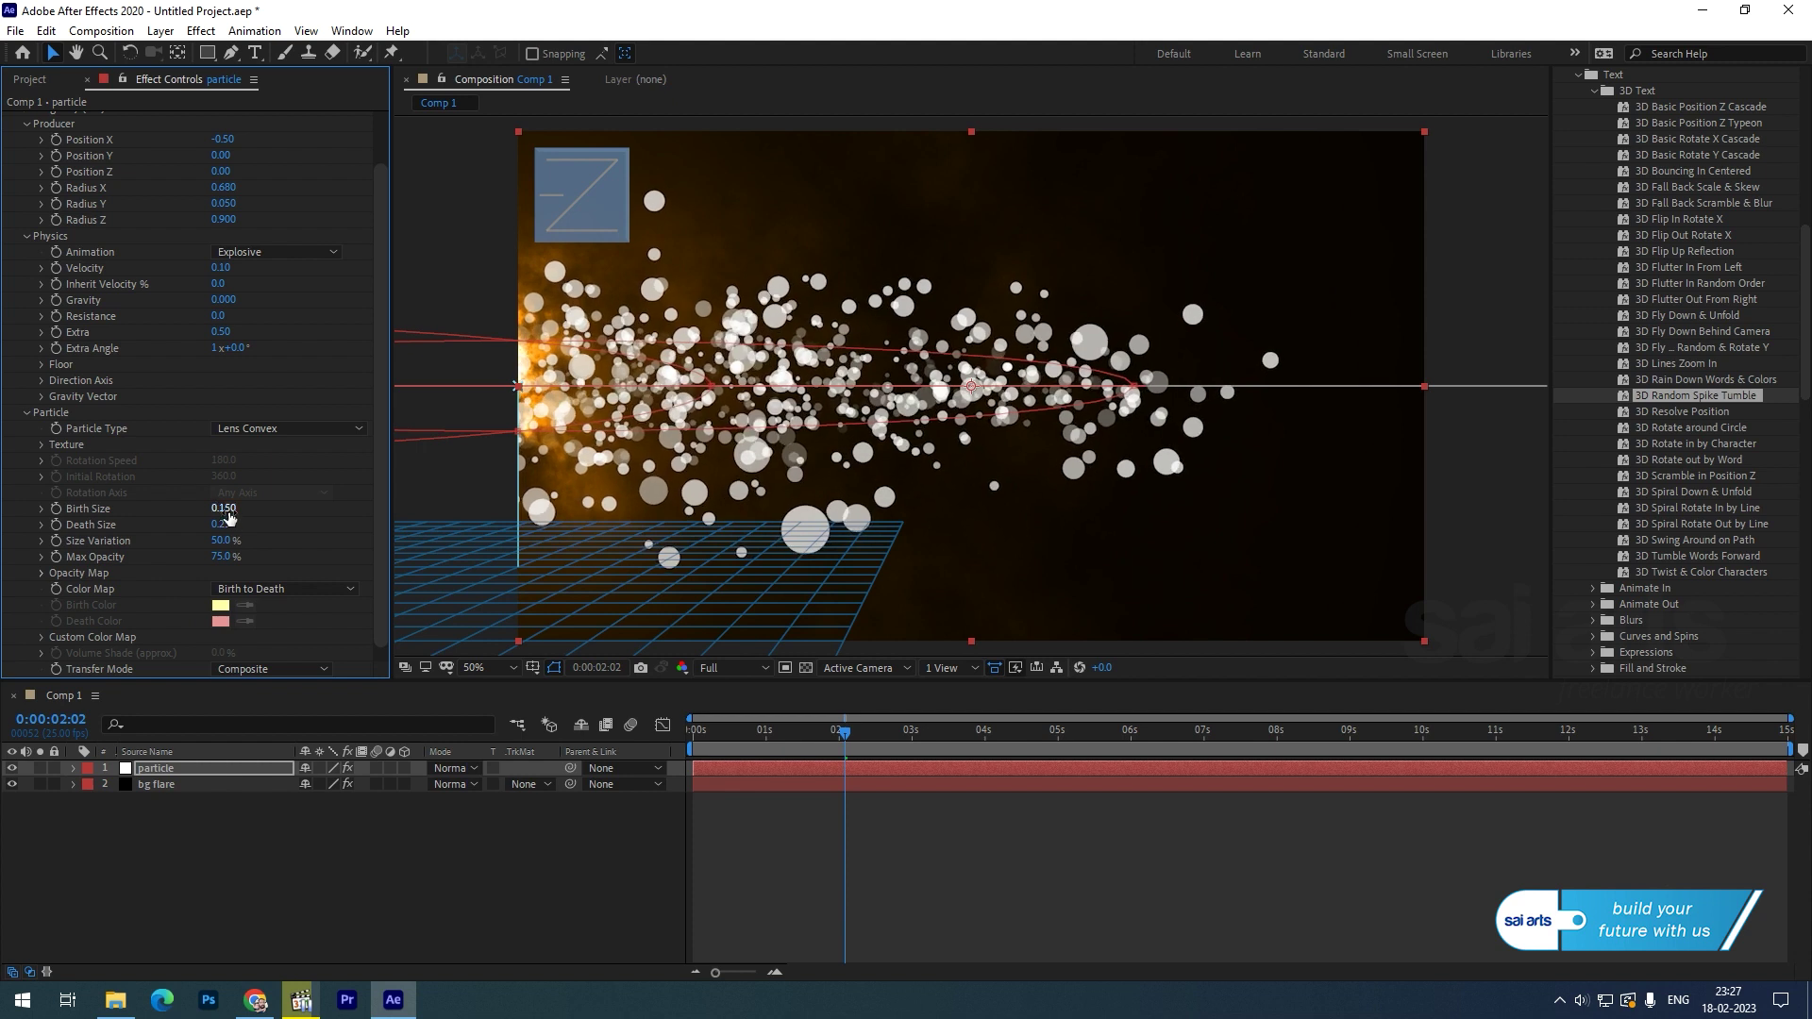
key("BackSpace")
type(".04")
key("Return")
left_click(220, 525)
key("BackSpace")
type(".01")
key("Return")
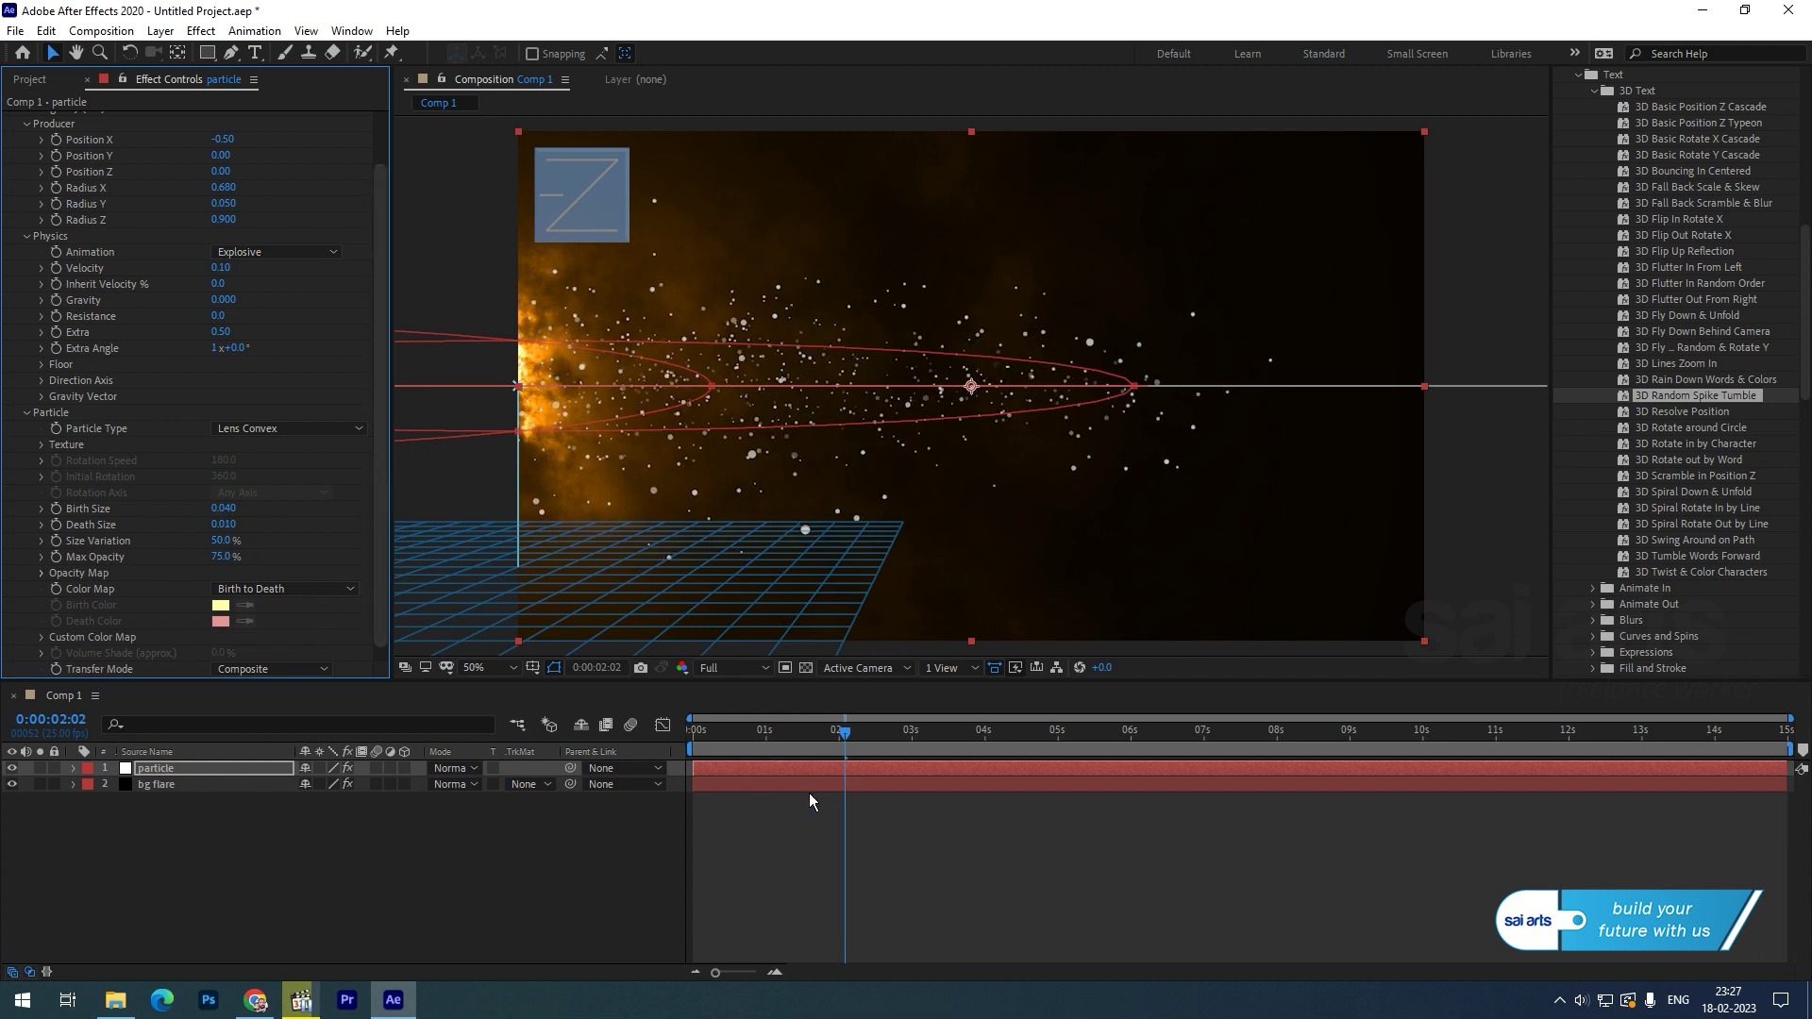
left_click_drag(720, 741, 1084, 728)
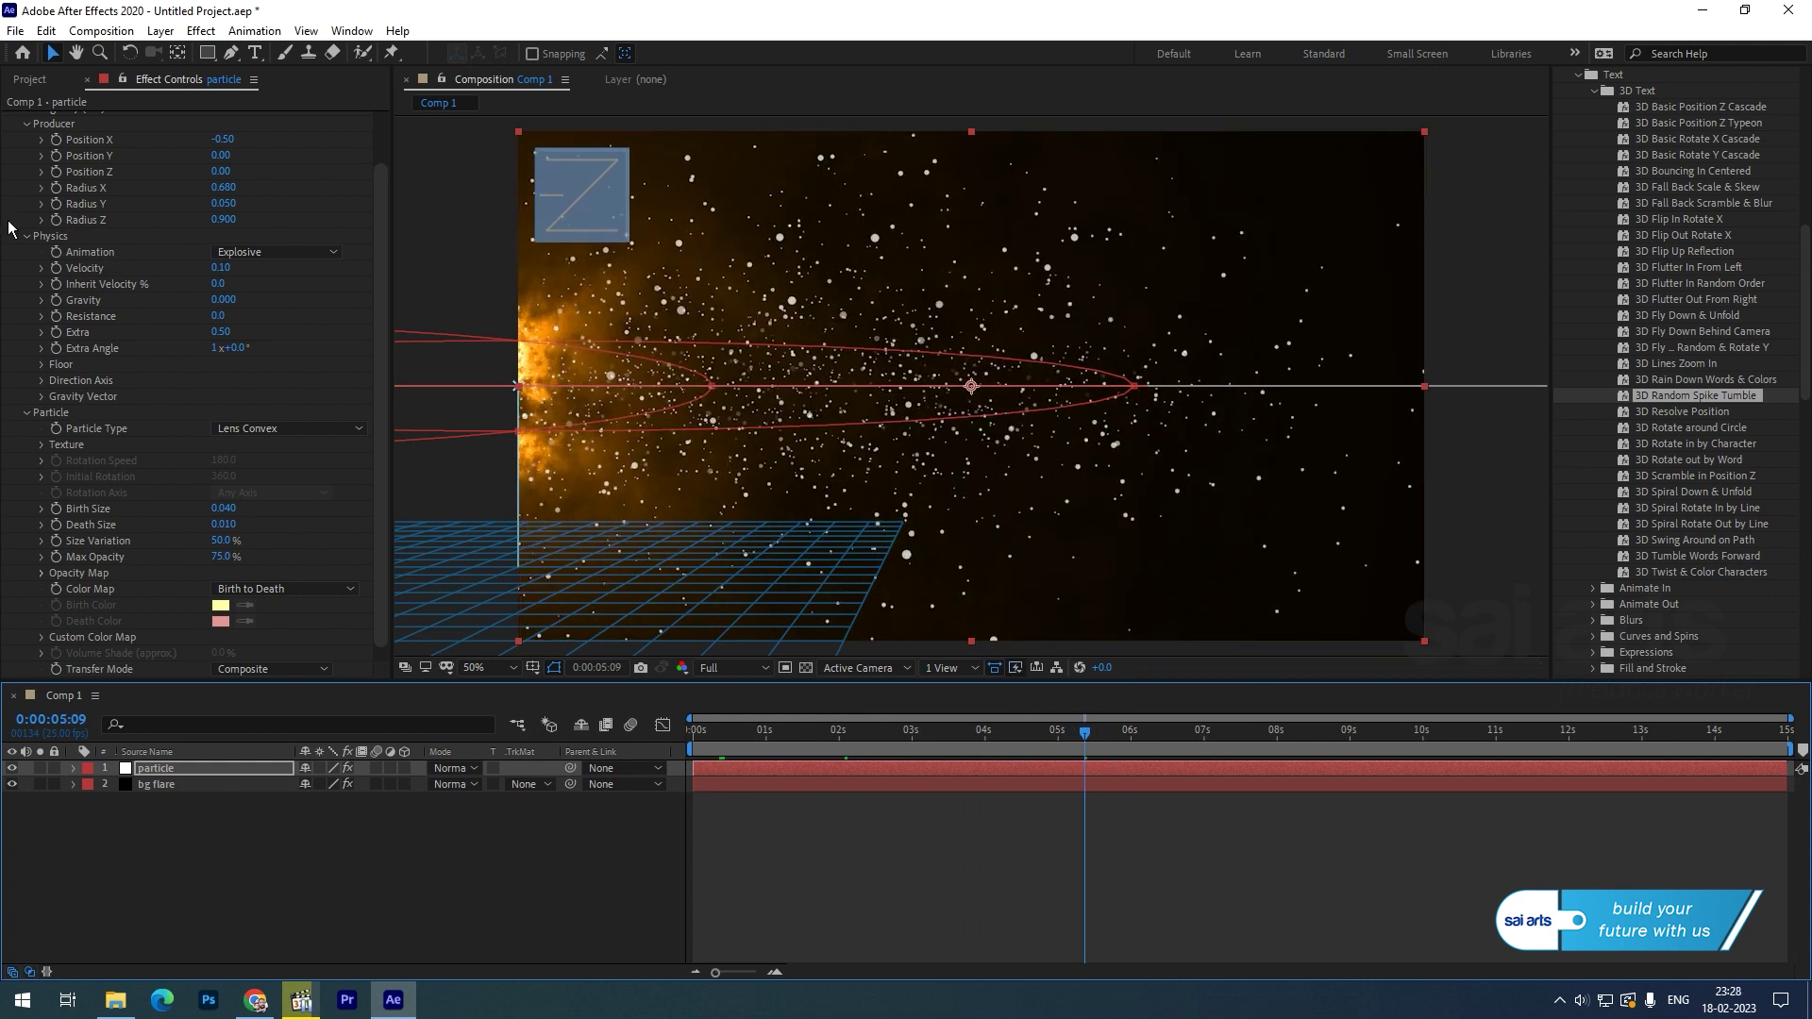
Step: Apply Camera Lens Blur to the particle layer with a blur radius of 7
left_click(25, 124)
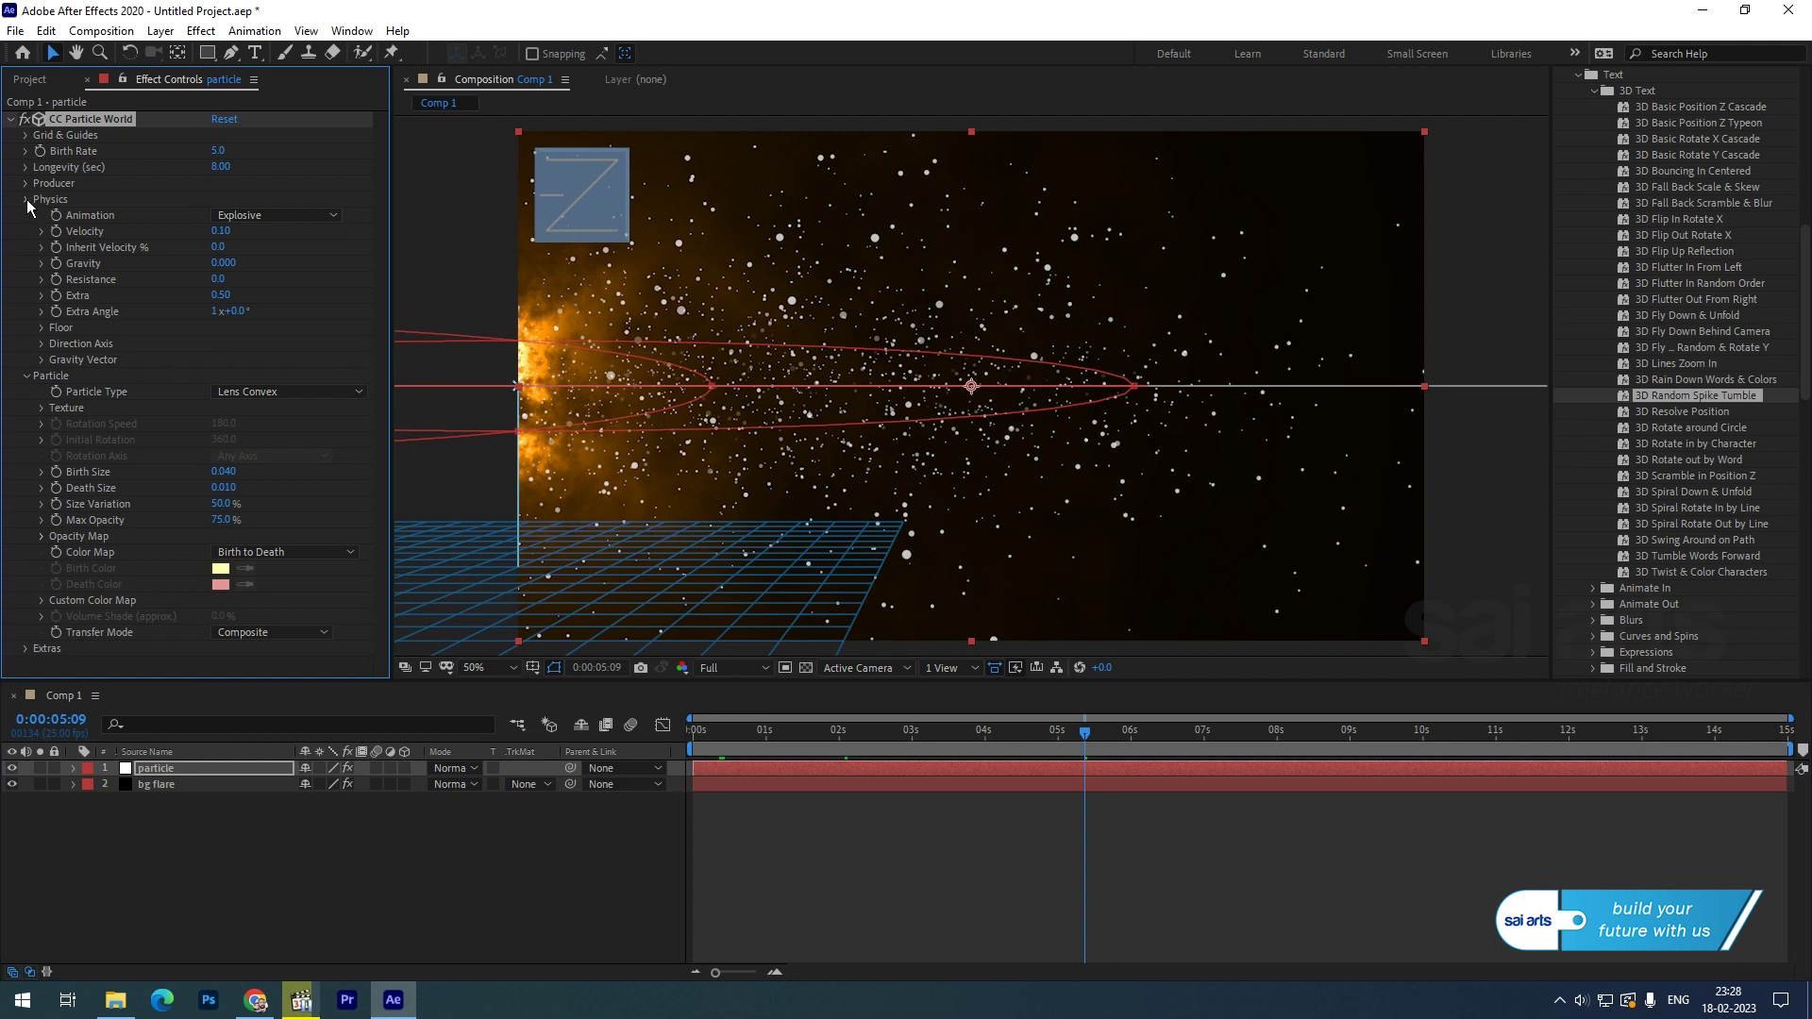
left_click(26, 200)
left_click(26, 217)
left_click(200, 31)
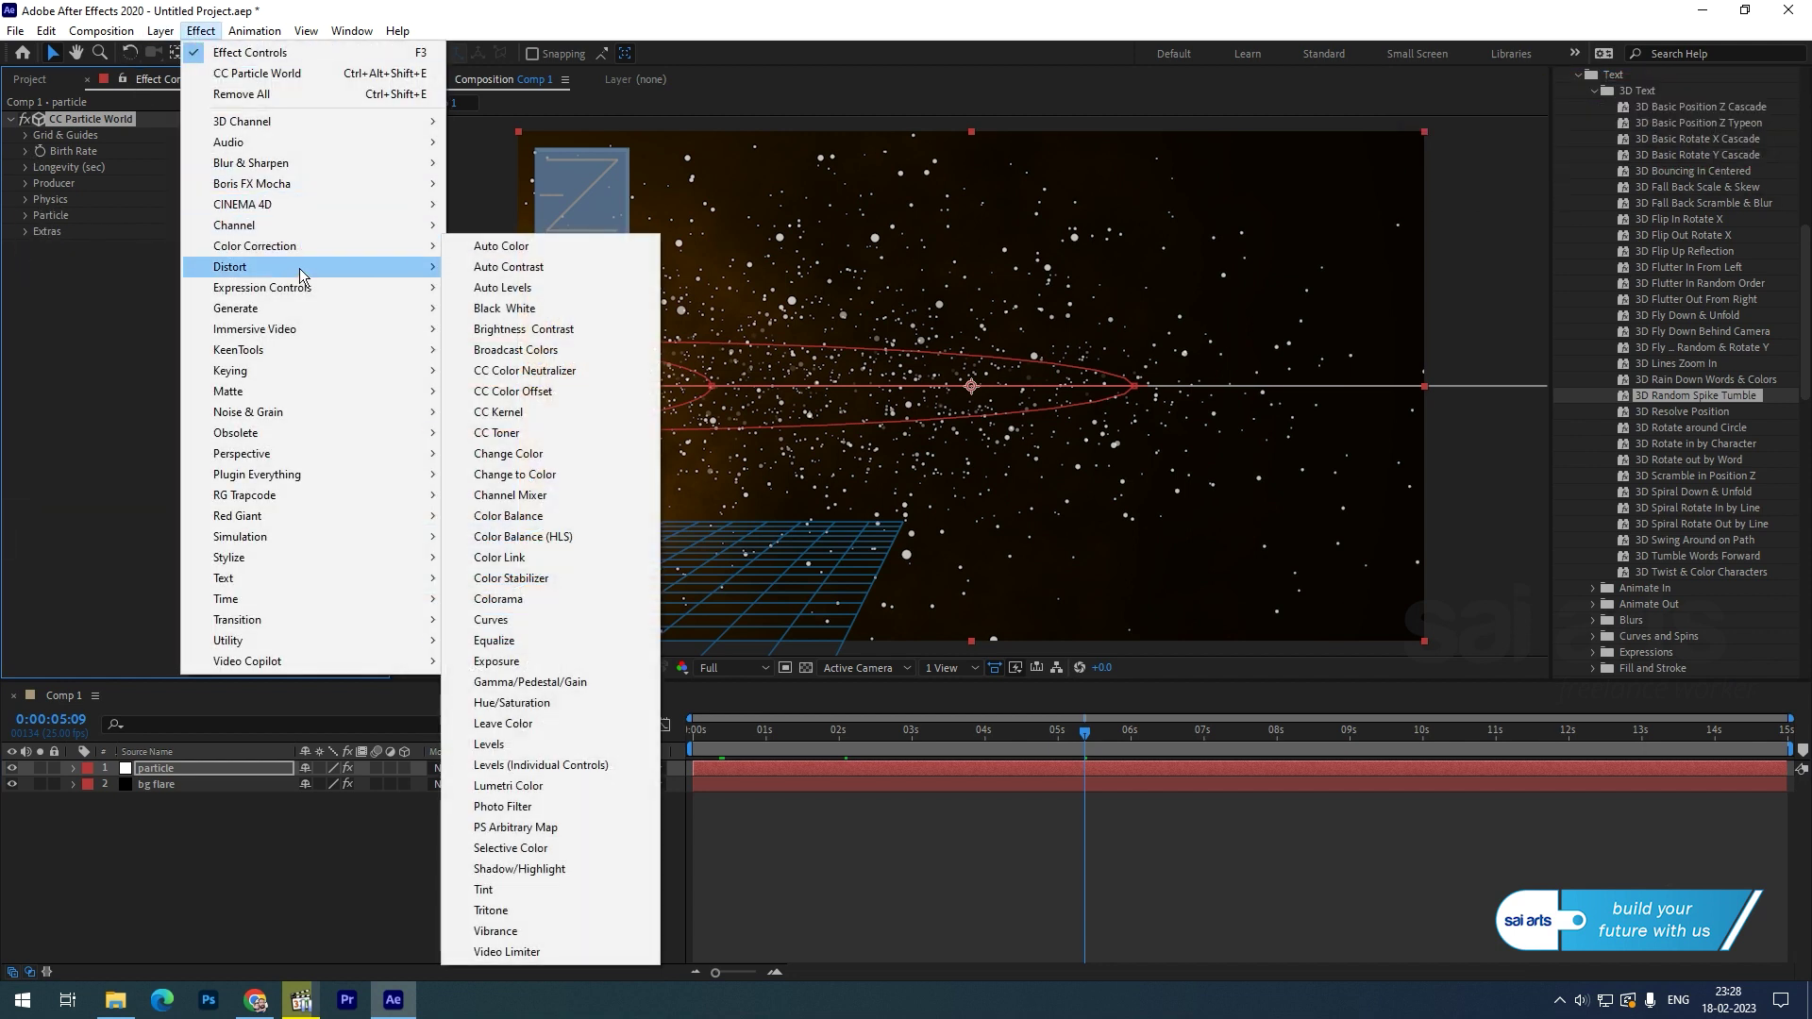
mouse_move(315, 156)
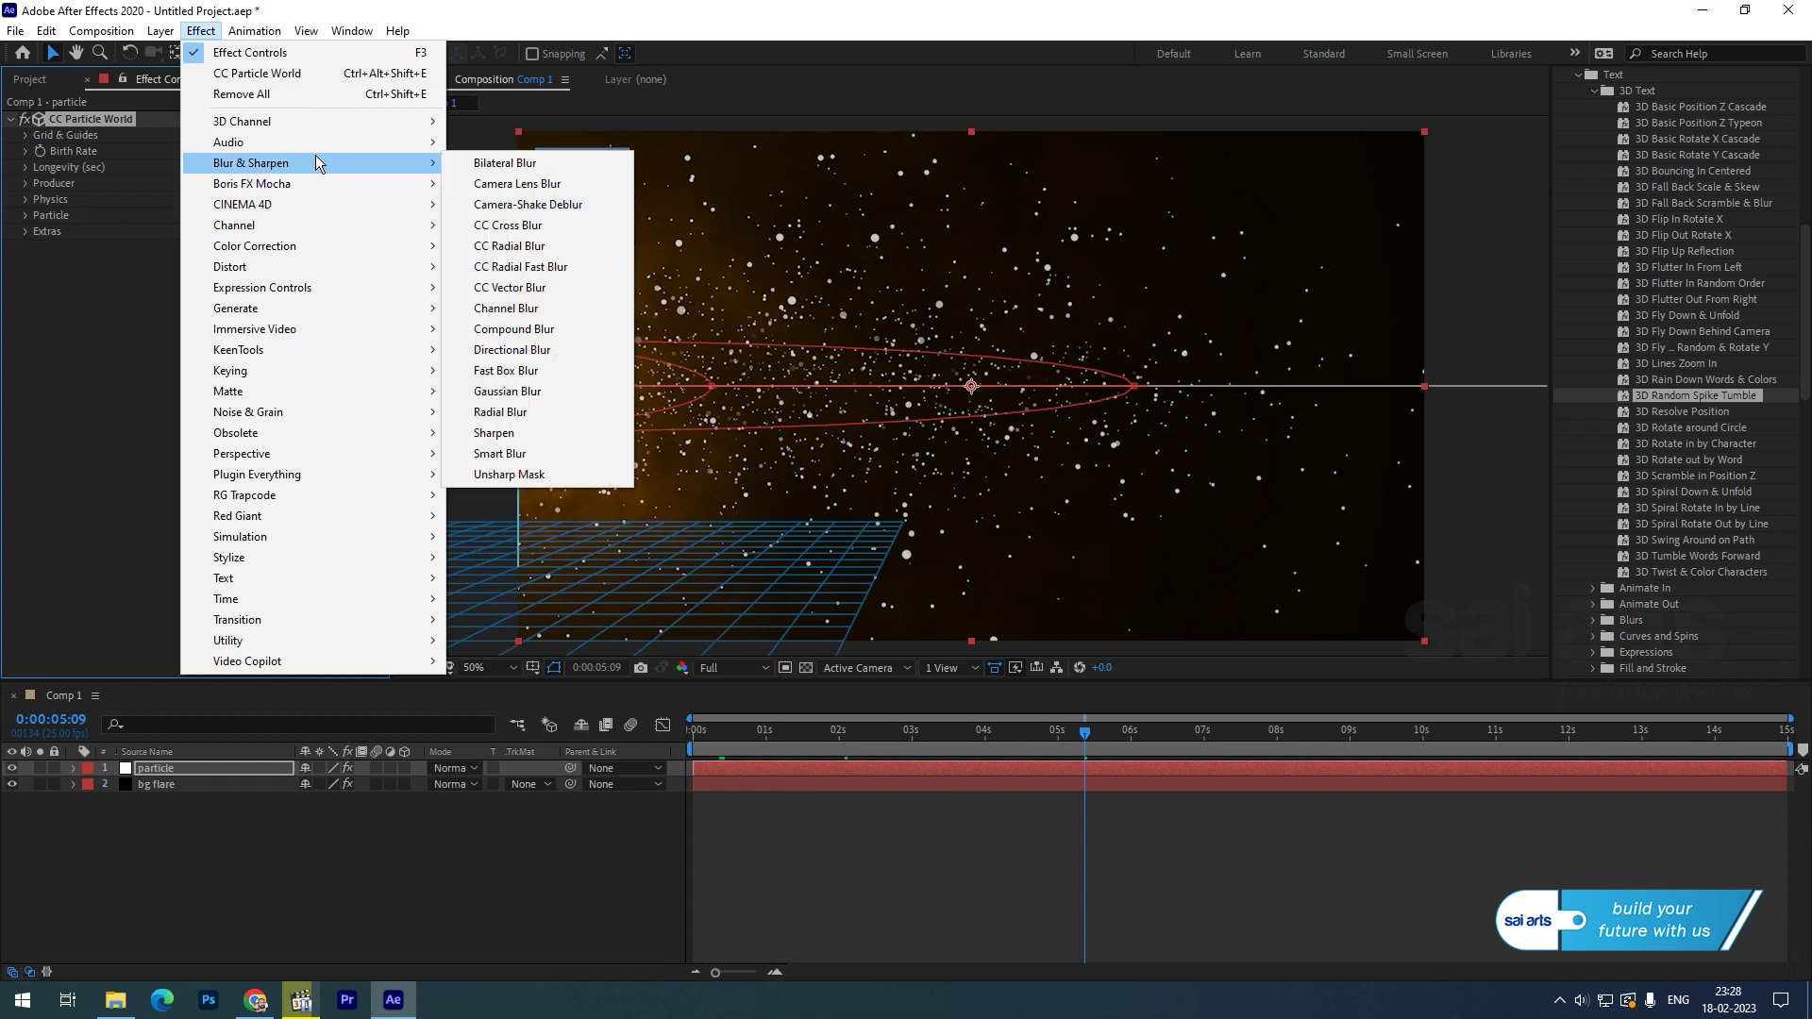
left_click(552, 187)
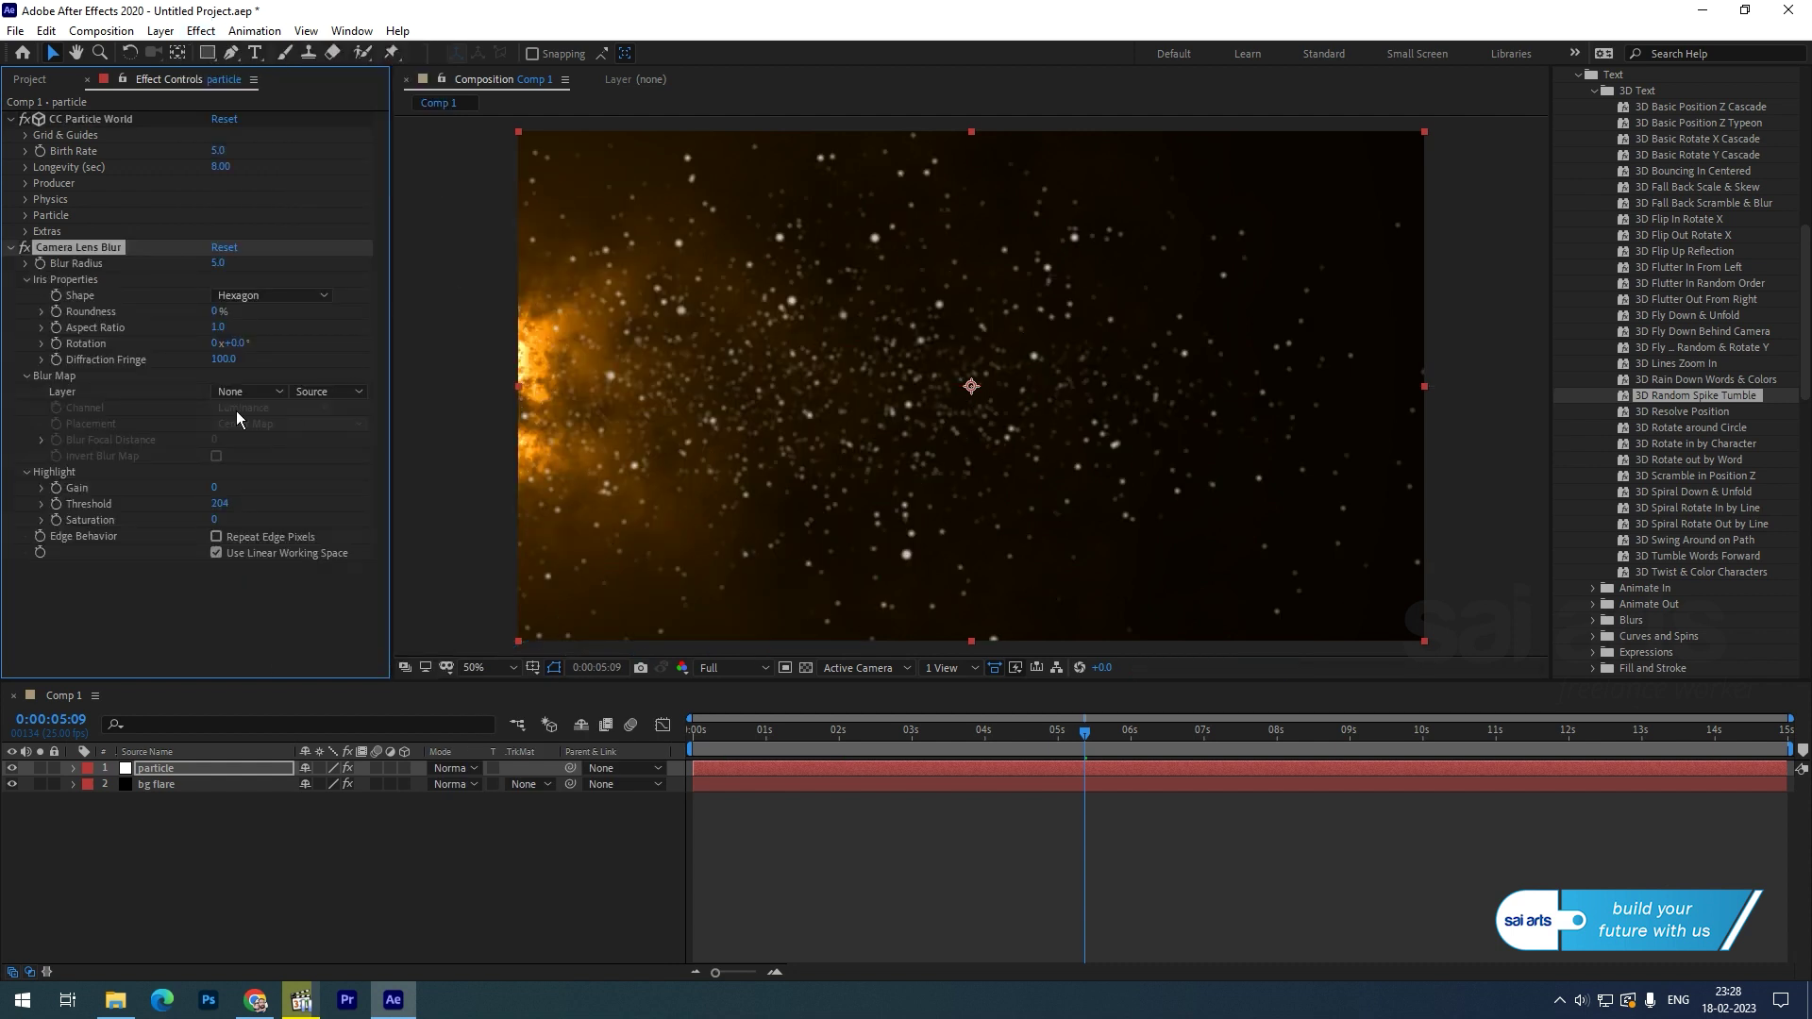
left_click(219, 265)
type("7")
key("Return")
Step: Set the particle layer's blending mode to Classic Color Dodge
left_click(134, 772)
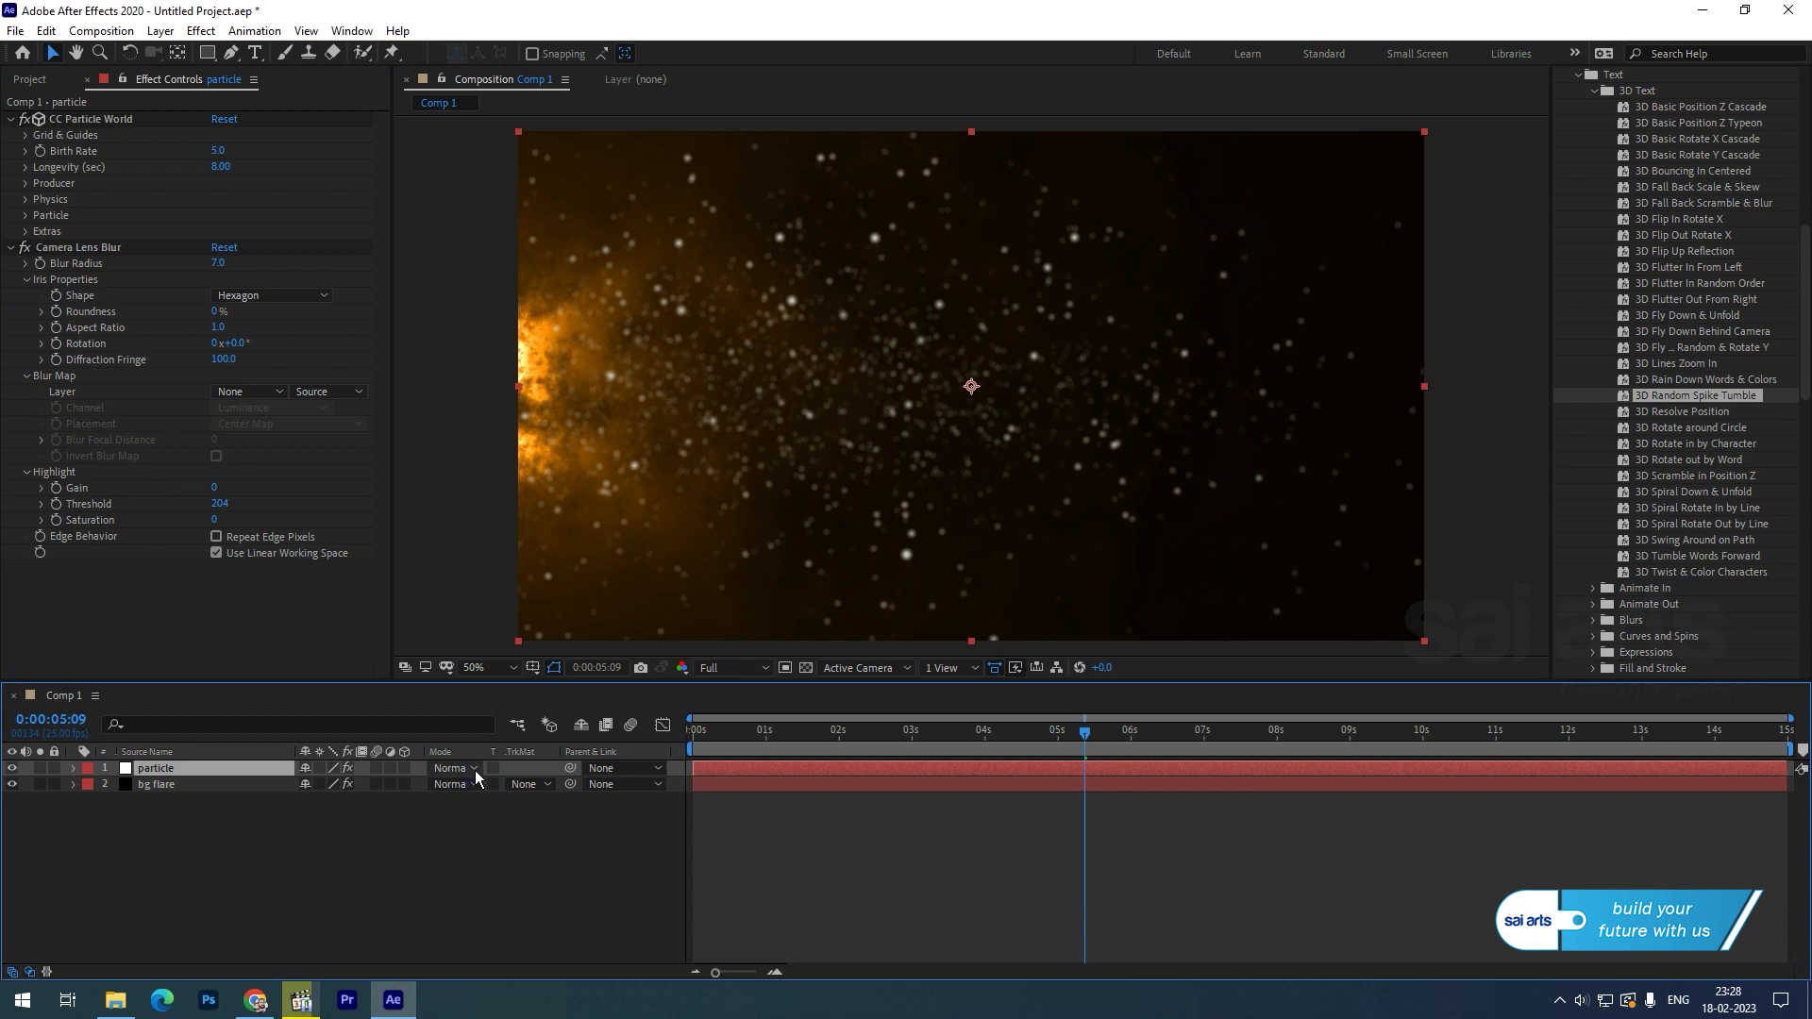
left_click(472, 769)
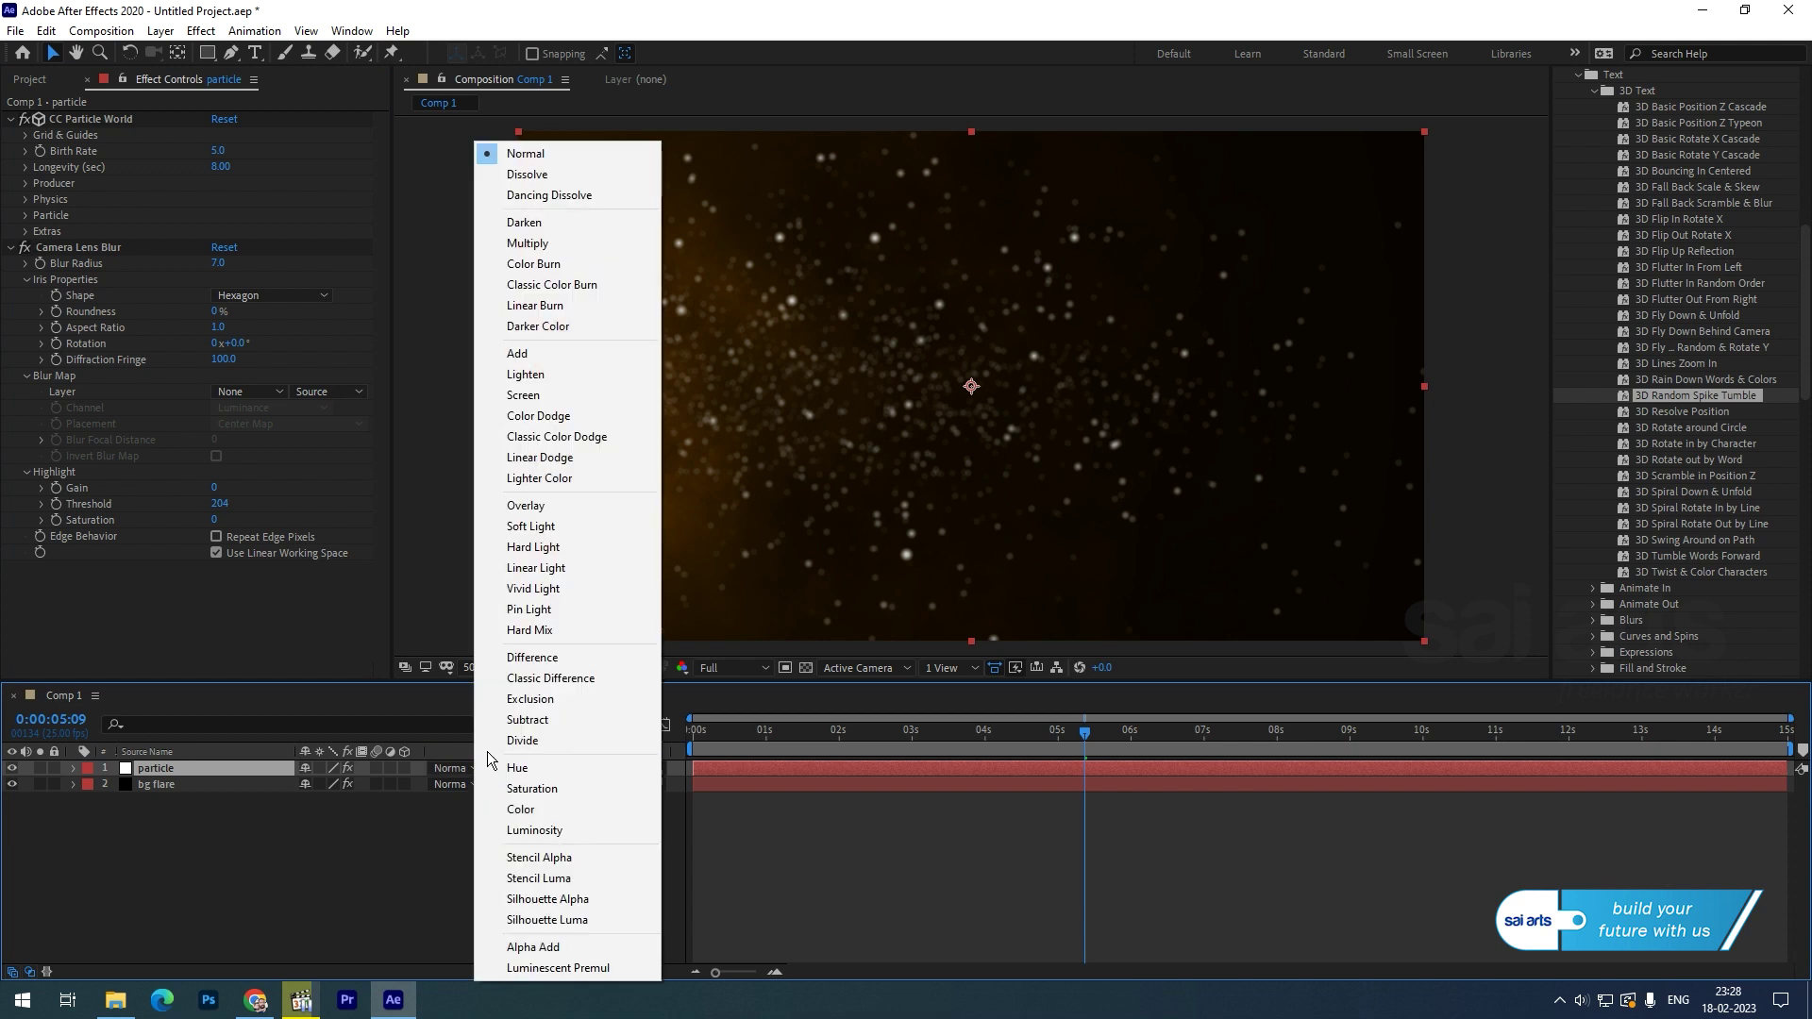
left_click(584, 438)
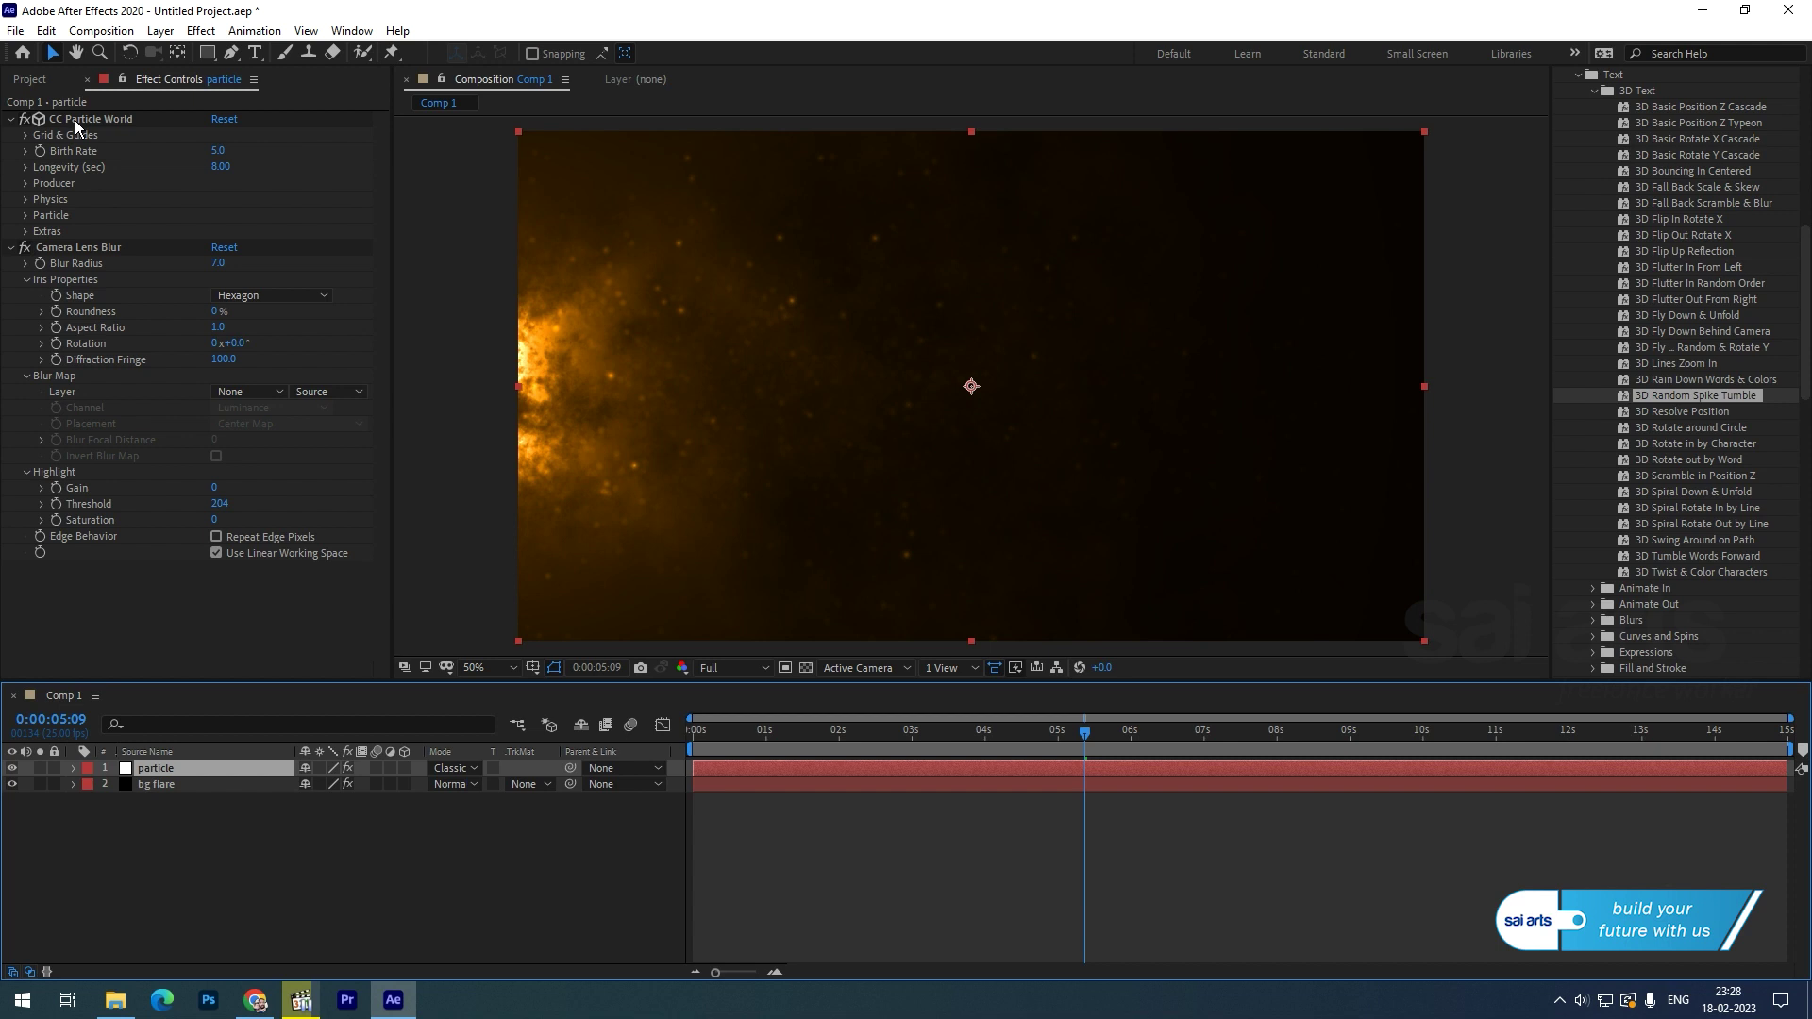
Step: Set the CC Particle World random seed to 150 on the particle layer and scrub the timeline to check the spread
left_click(26, 232)
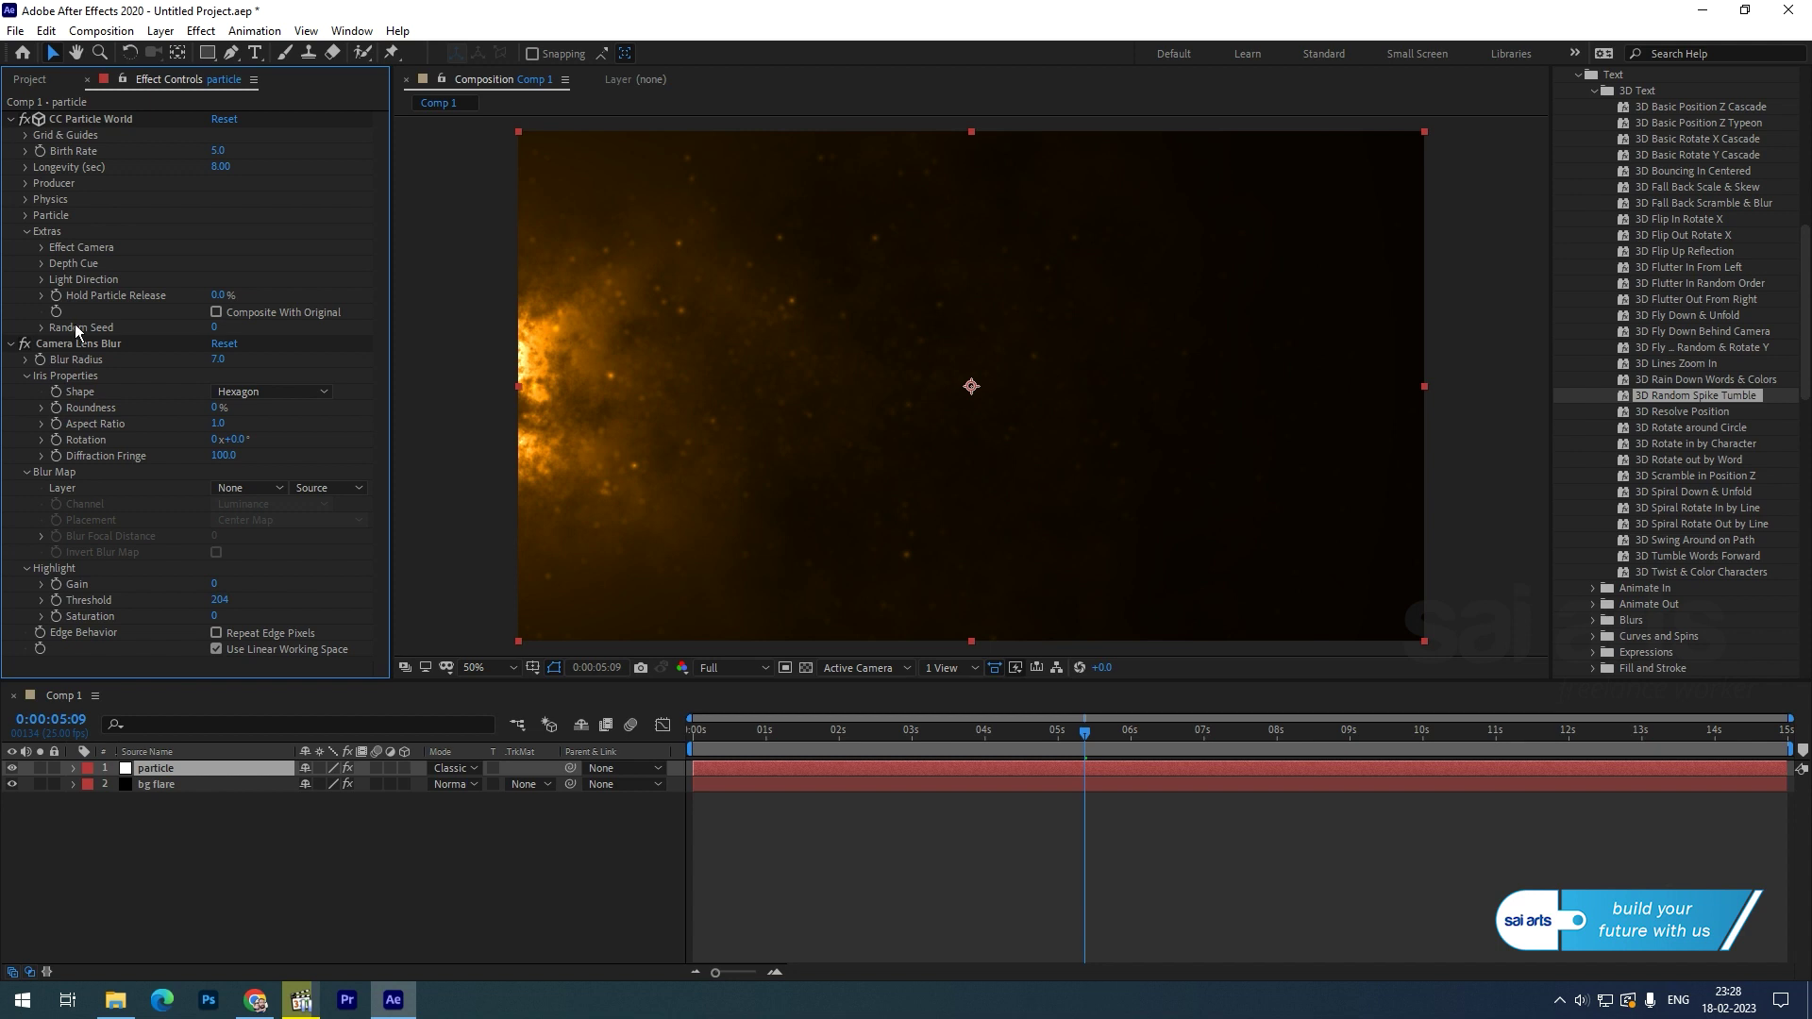
left_click(214, 330)
type("150")
key("Return")
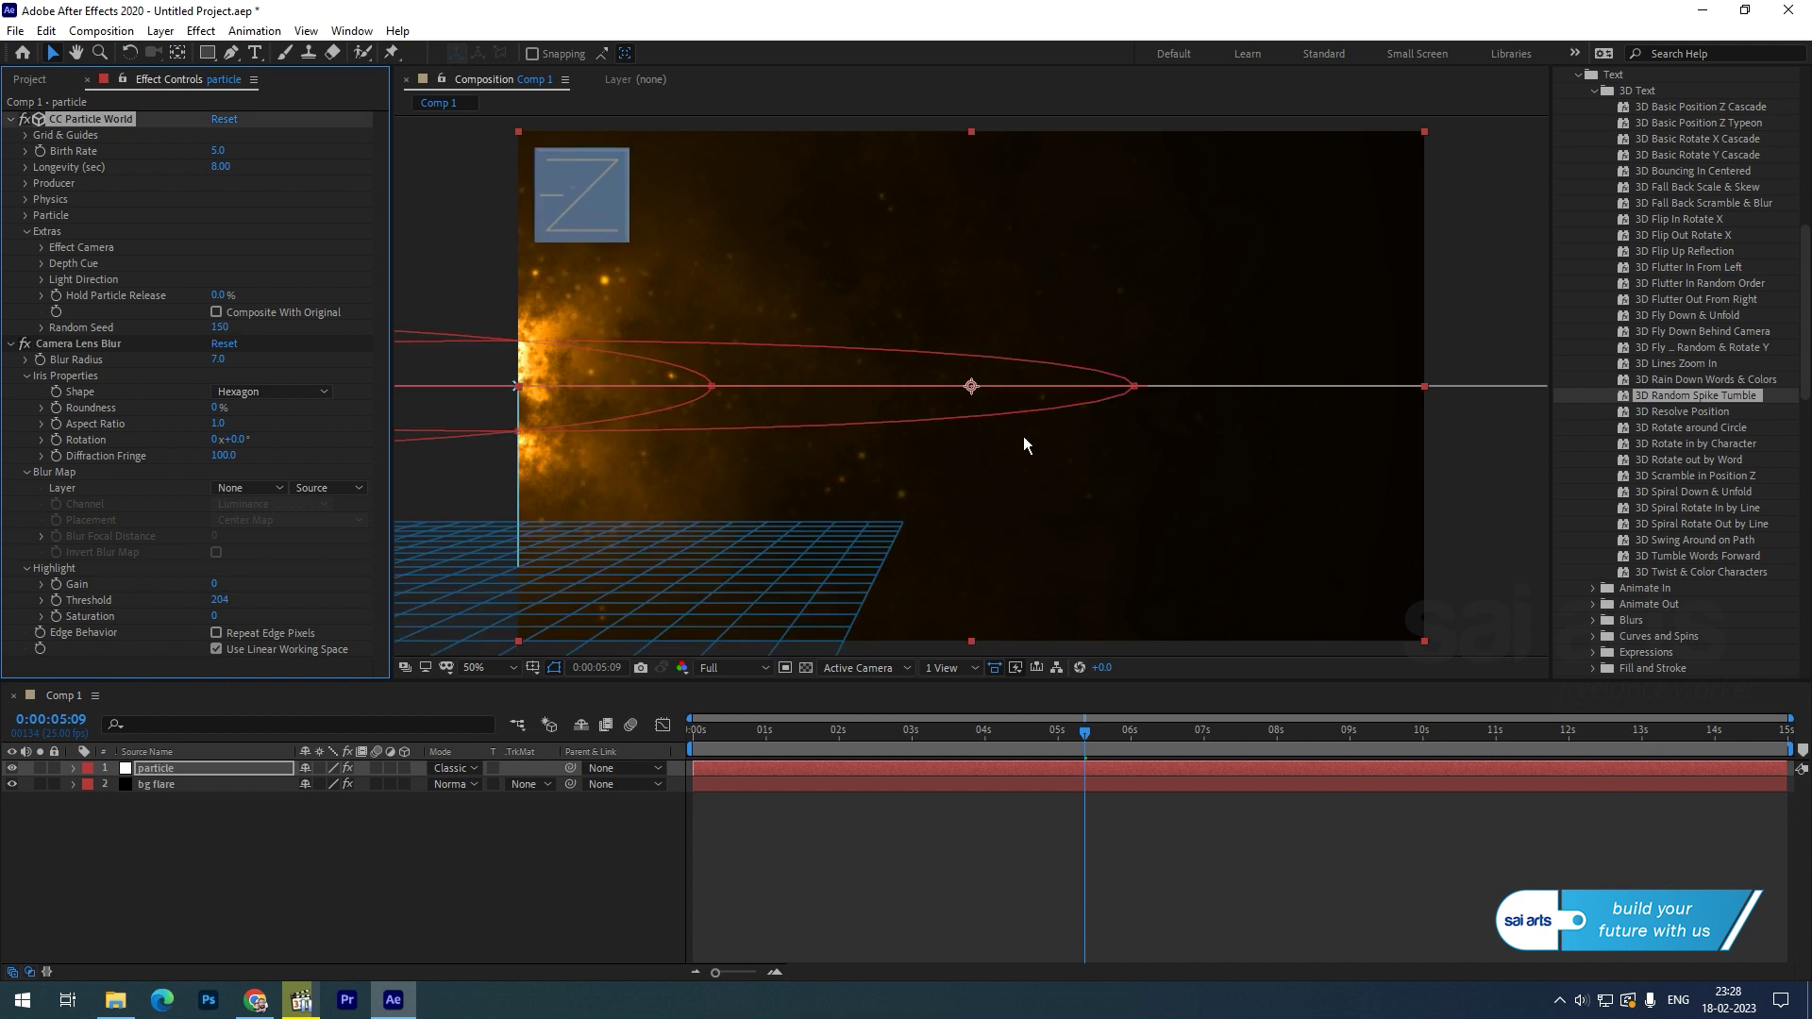
left_click(1443, 280)
left_click_drag(745, 732, 1073, 732)
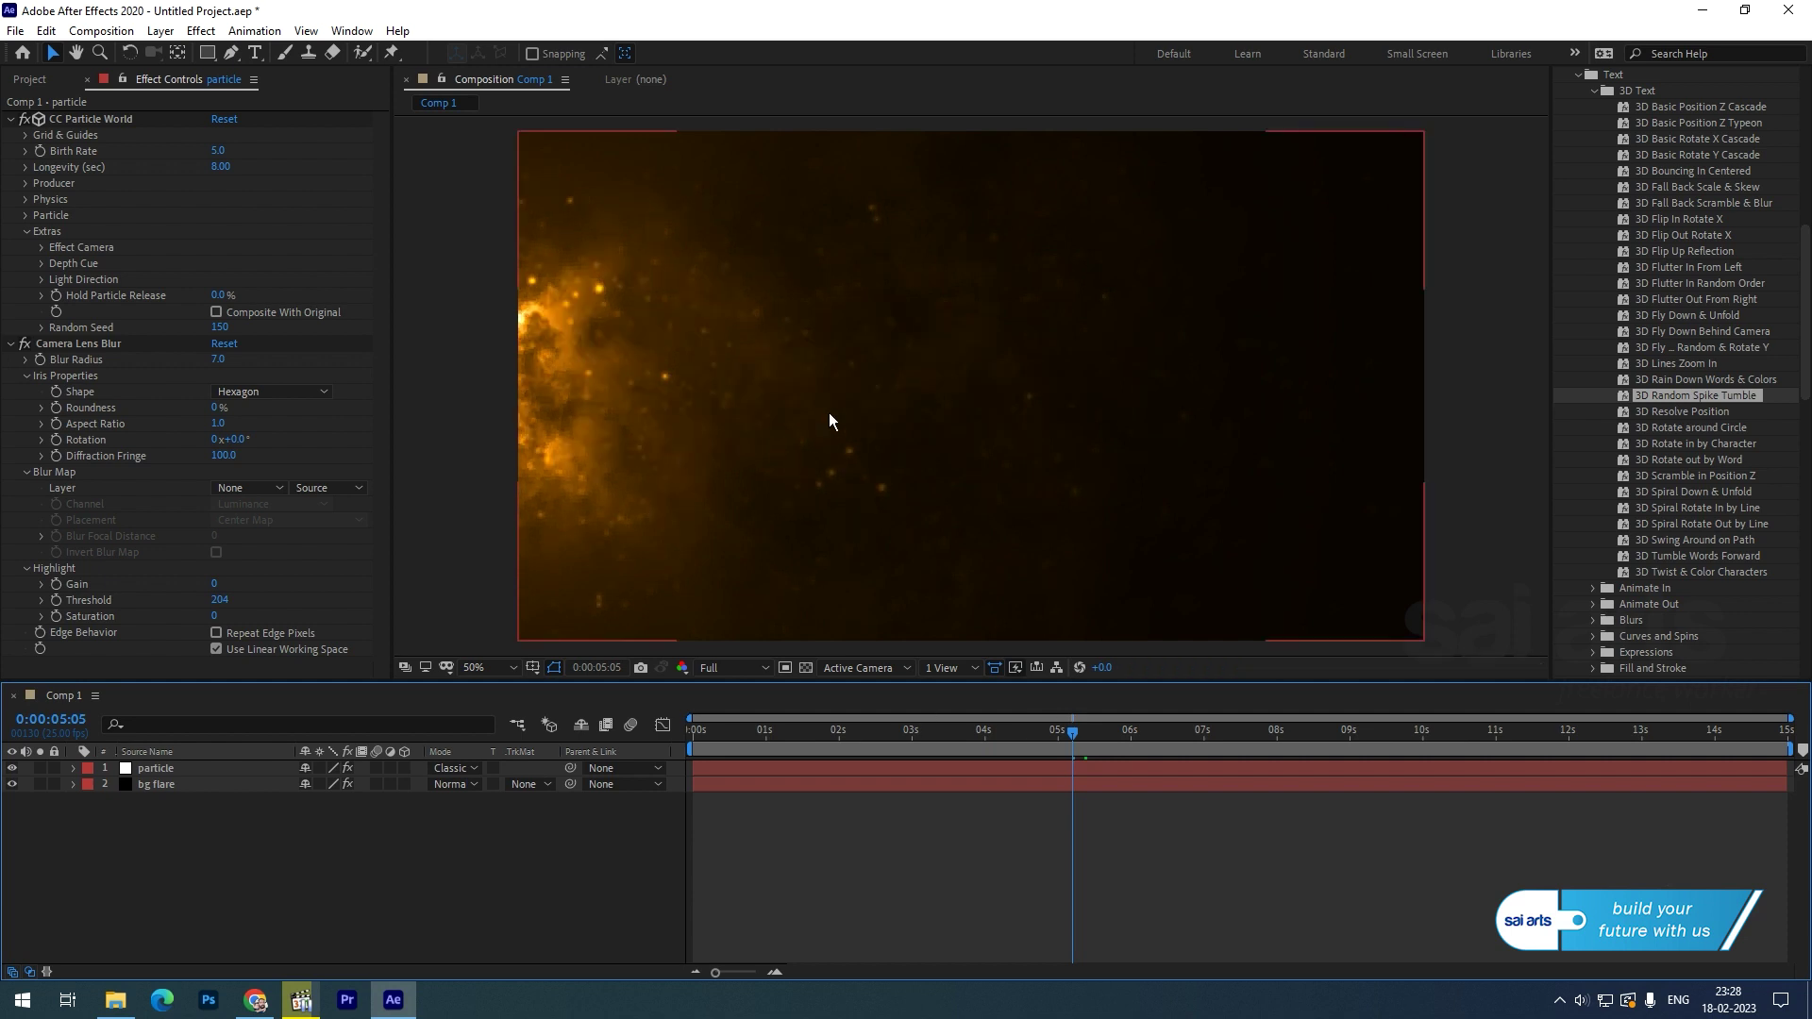
Step: Duplicate the particle layer
left_click(150, 767)
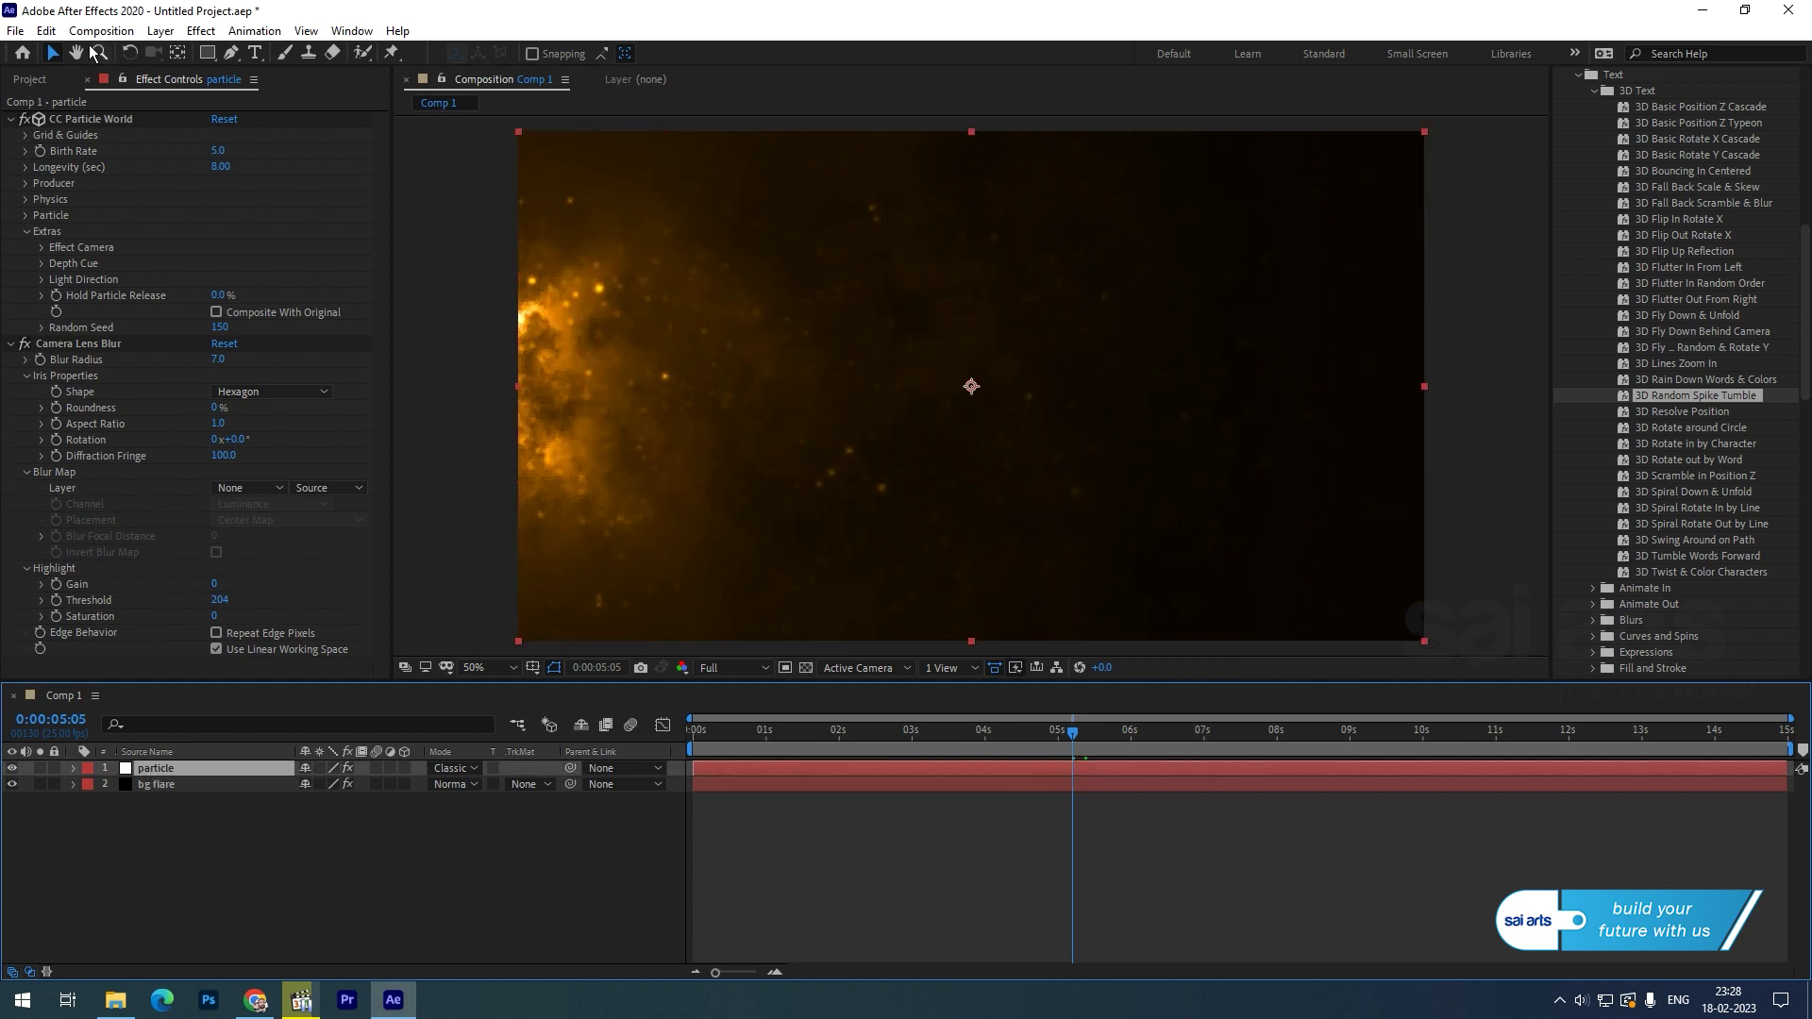
left_click(46, 30)
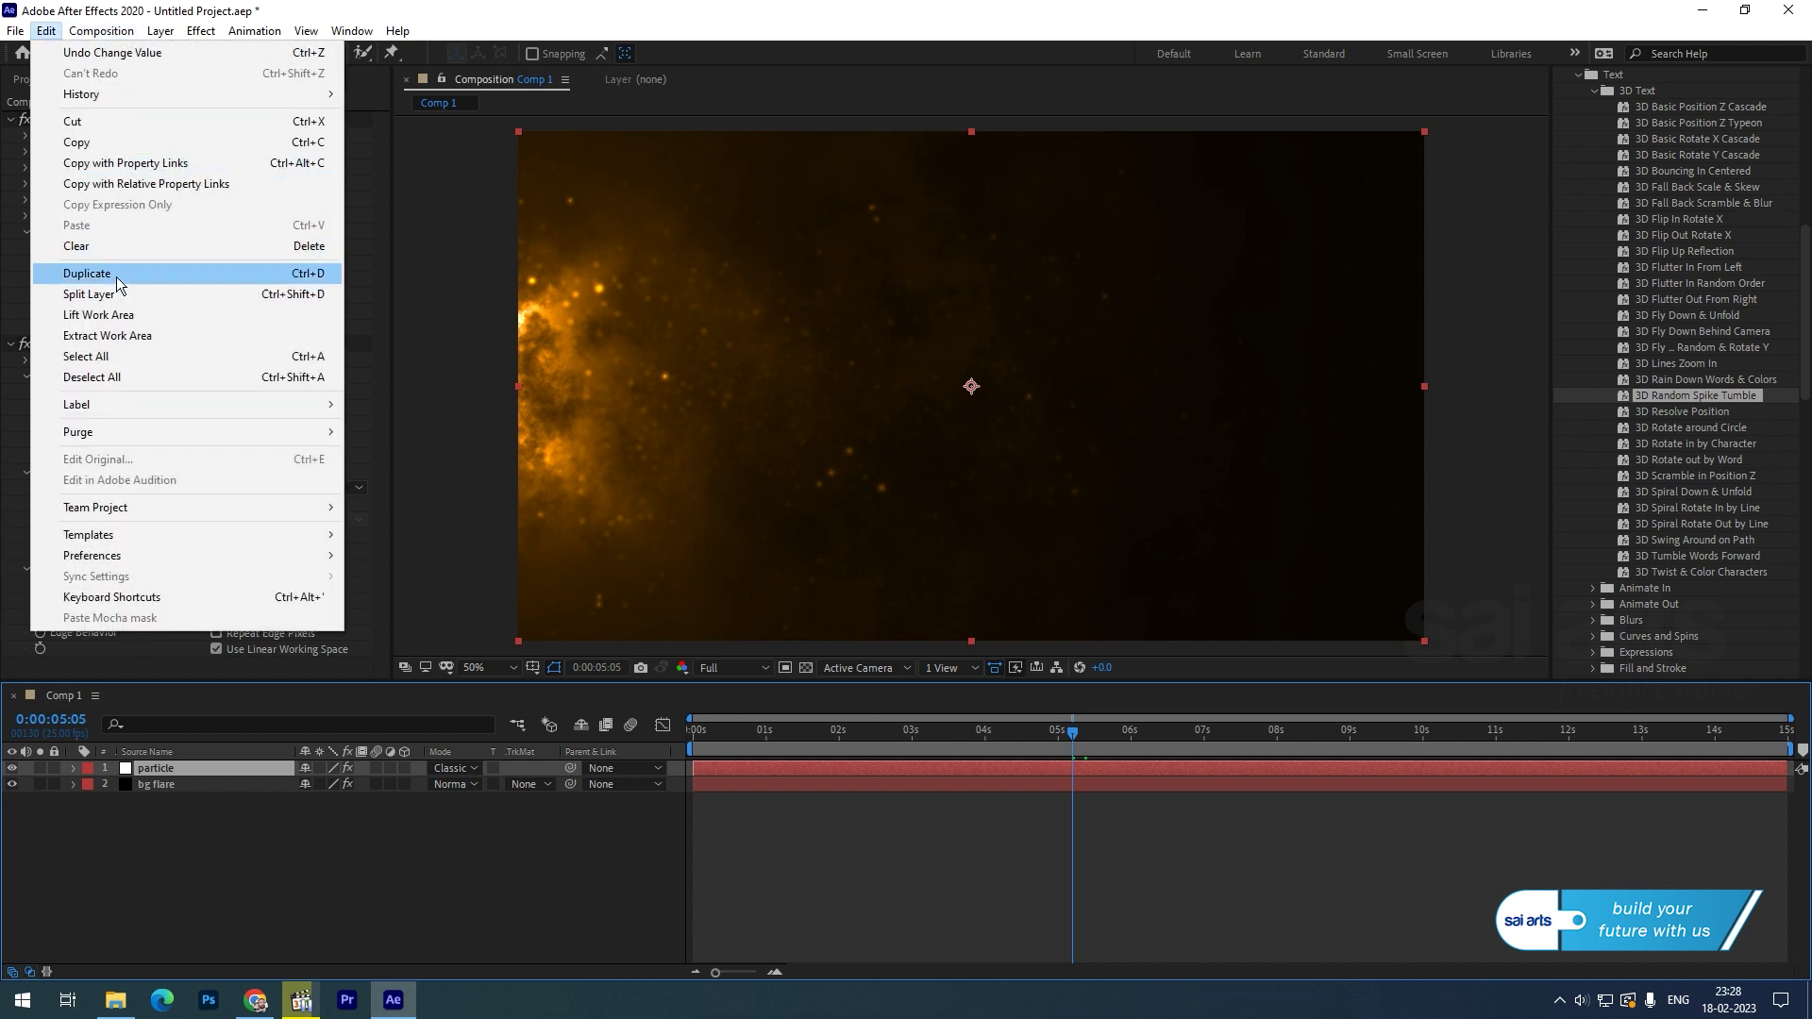
left_click(117, 276)
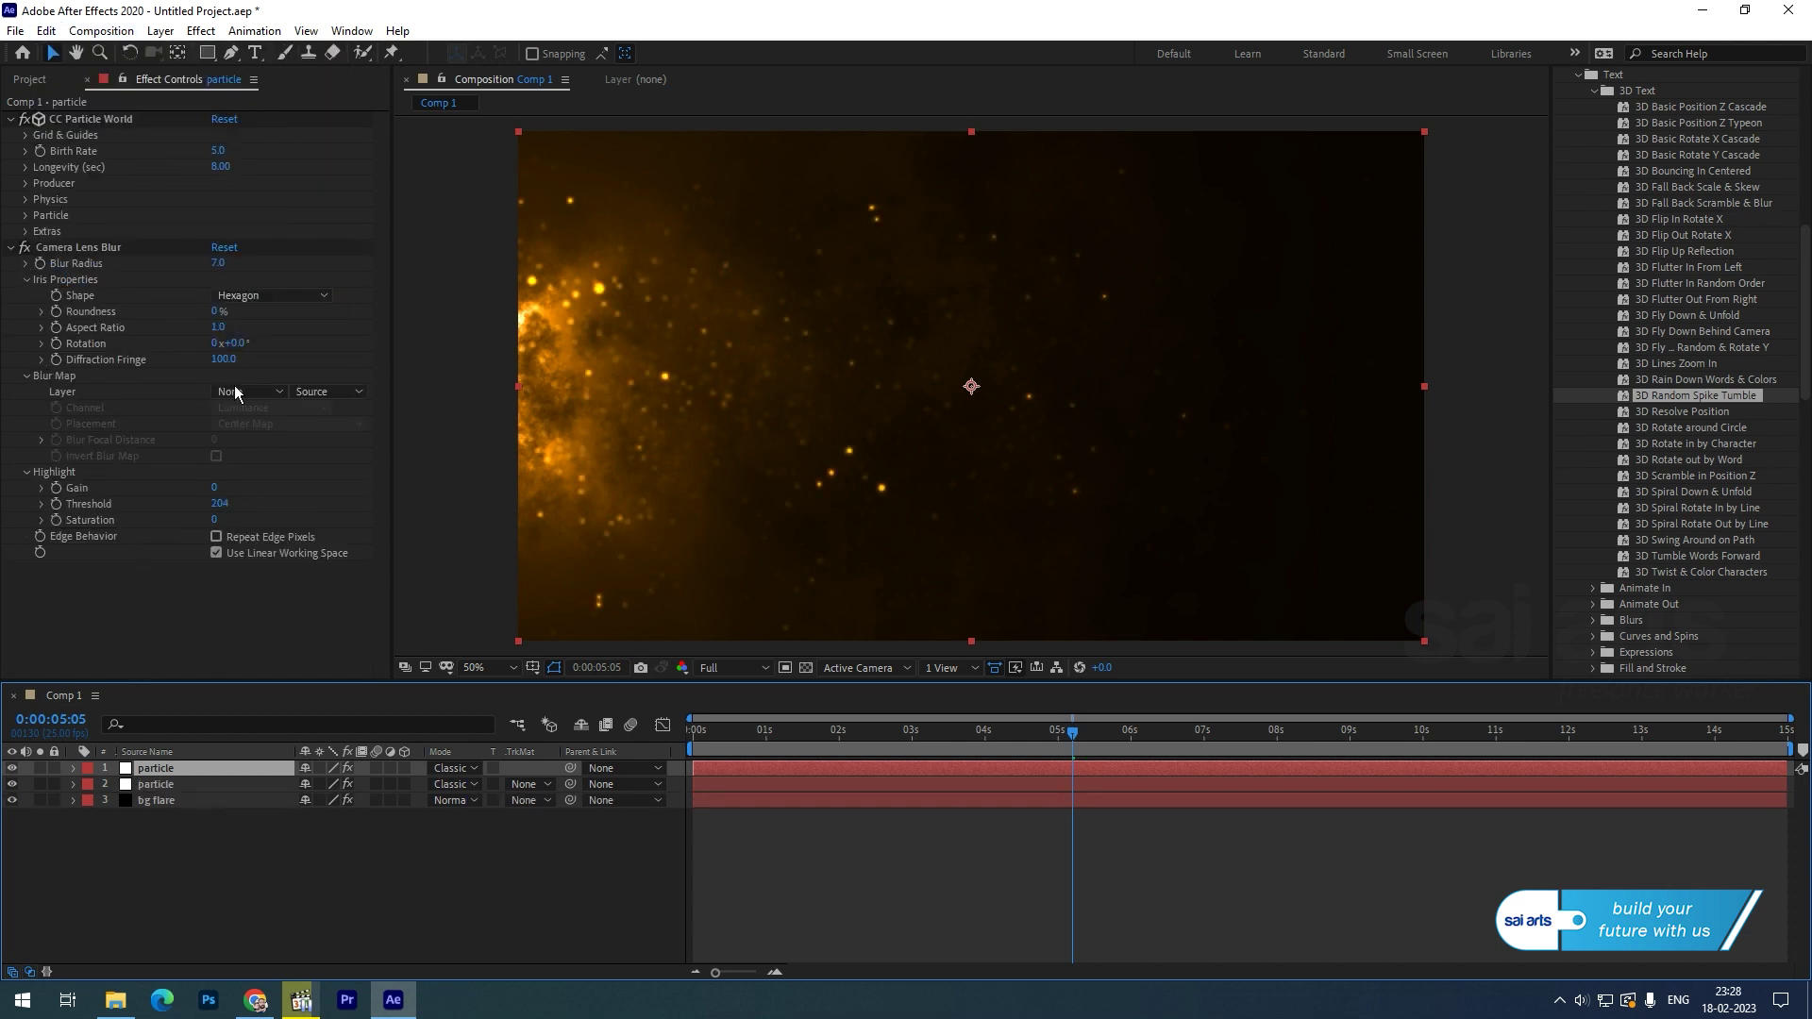
Step: On the duplicated particle layer, set the random seed to 0 and the Camera Lens Blur radius to 1, and scrub through the result
left_click(27, 232)
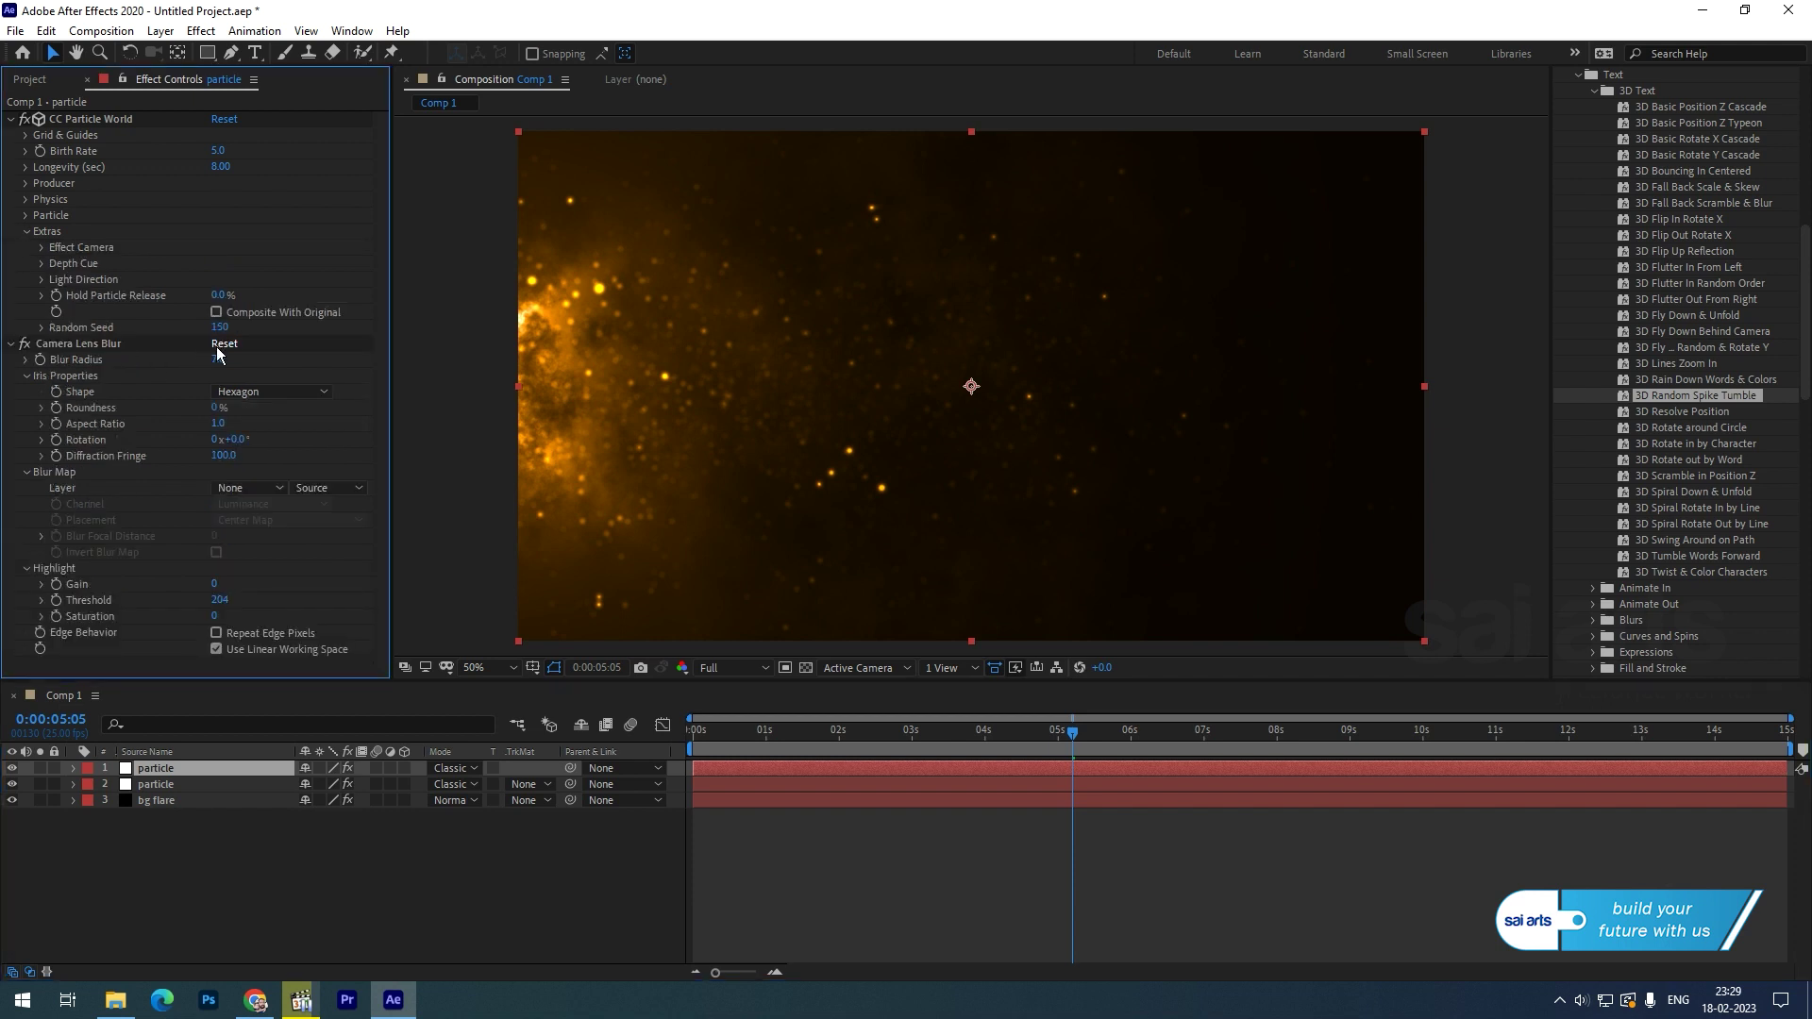
left_click(217, 327)
type("0")
key("Return")
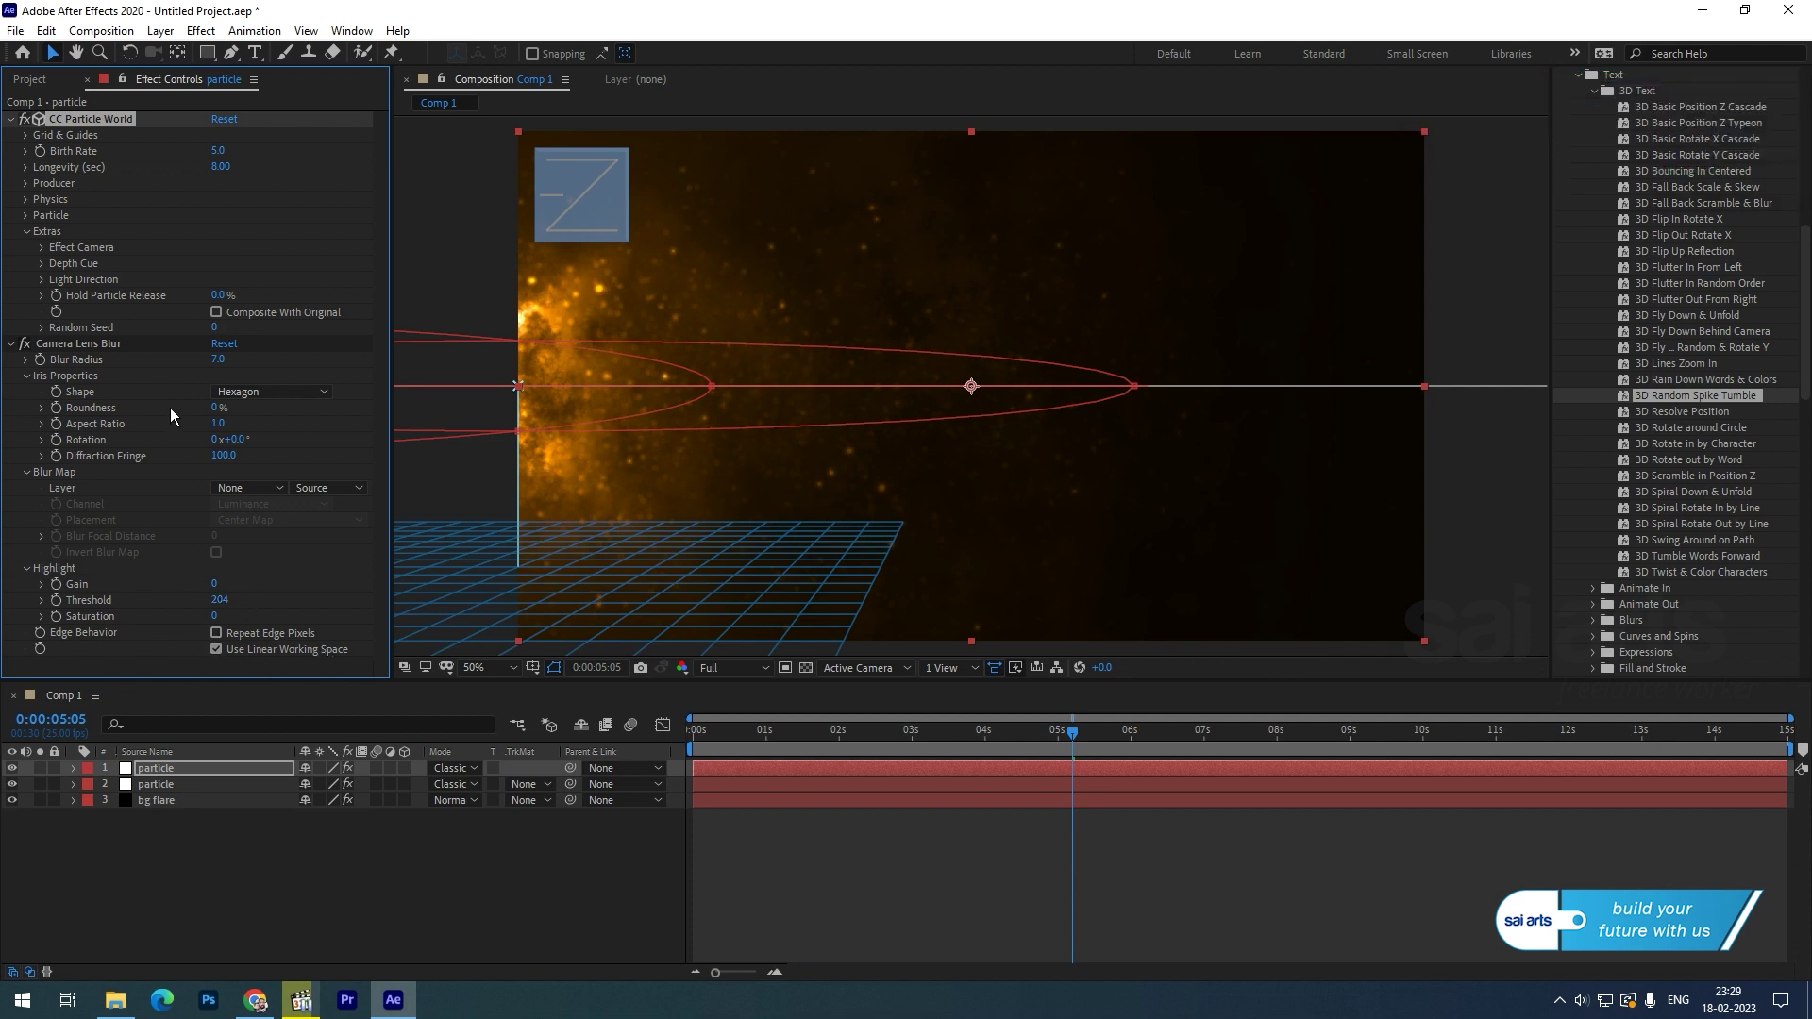
left_click_drag(218, 359, 221, 363)
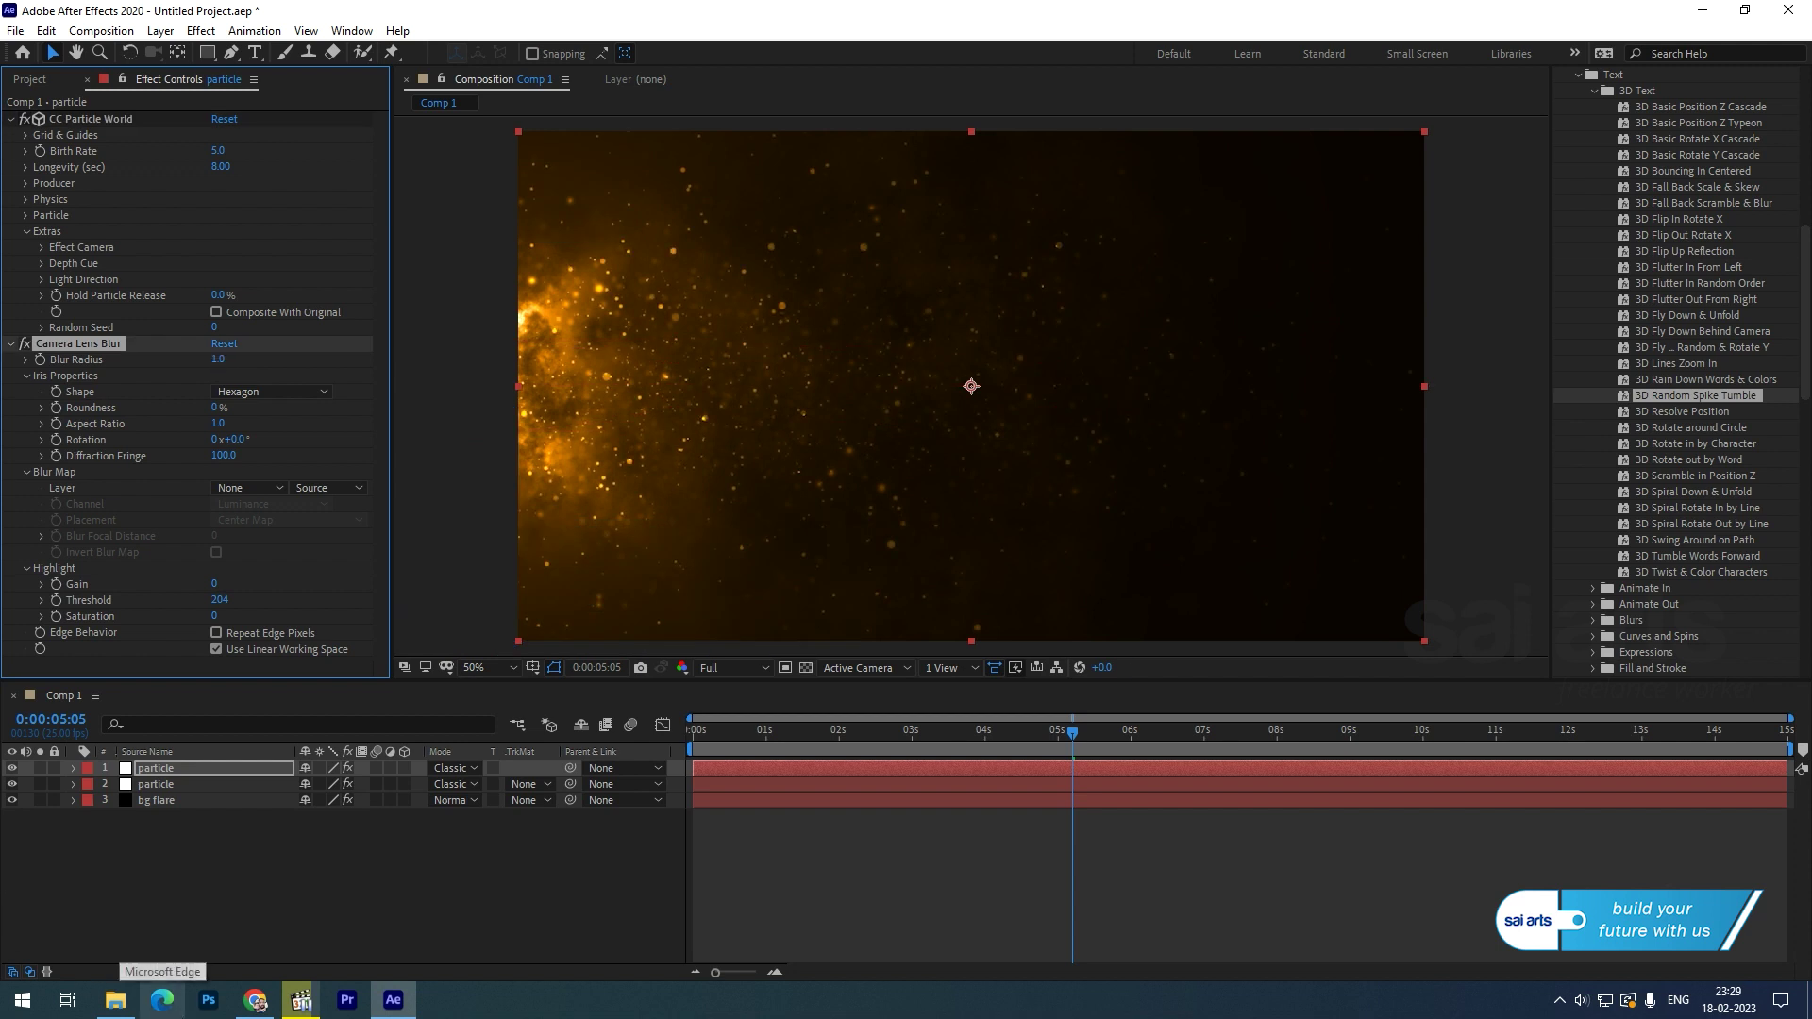
left_click_drag(785, 733, 1137, 731)
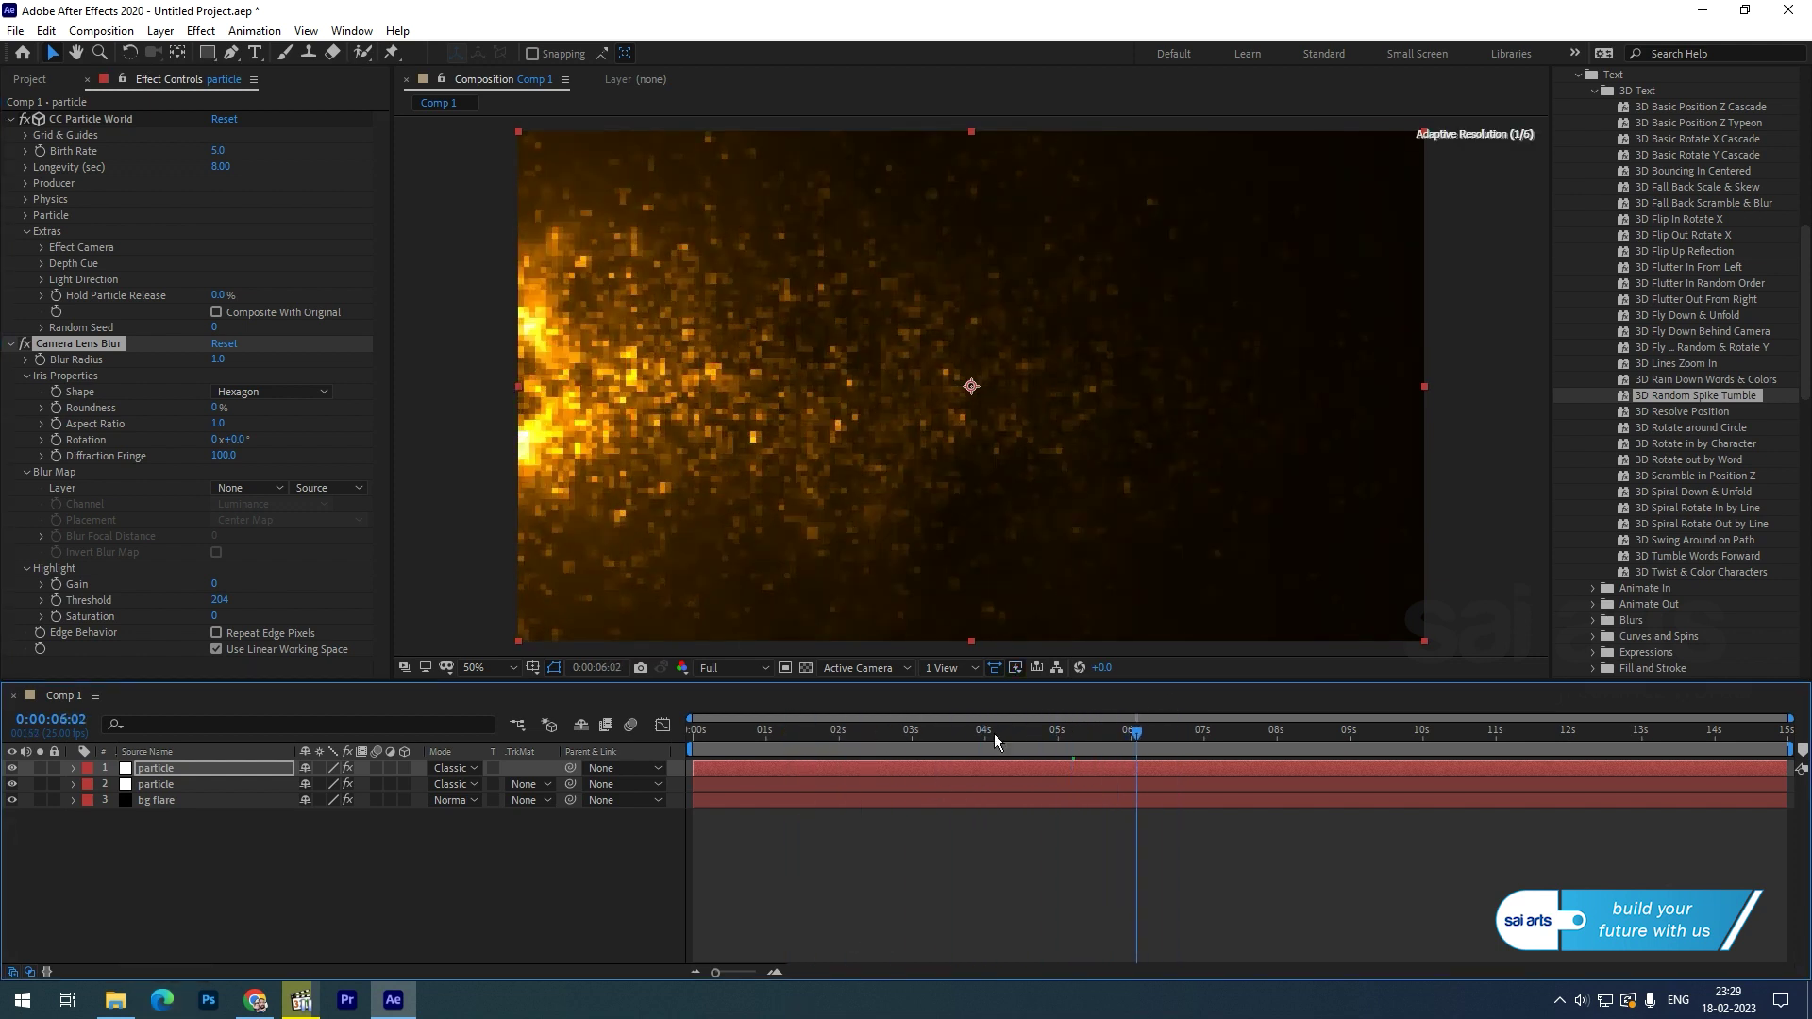
Step: Shift both particle layers earlier so particles already fill the first frame, extend their ends to the composition's end, and preview from the start
left_click(931, 781, "shift")
left_click_drag(972, 785, 804, 790)
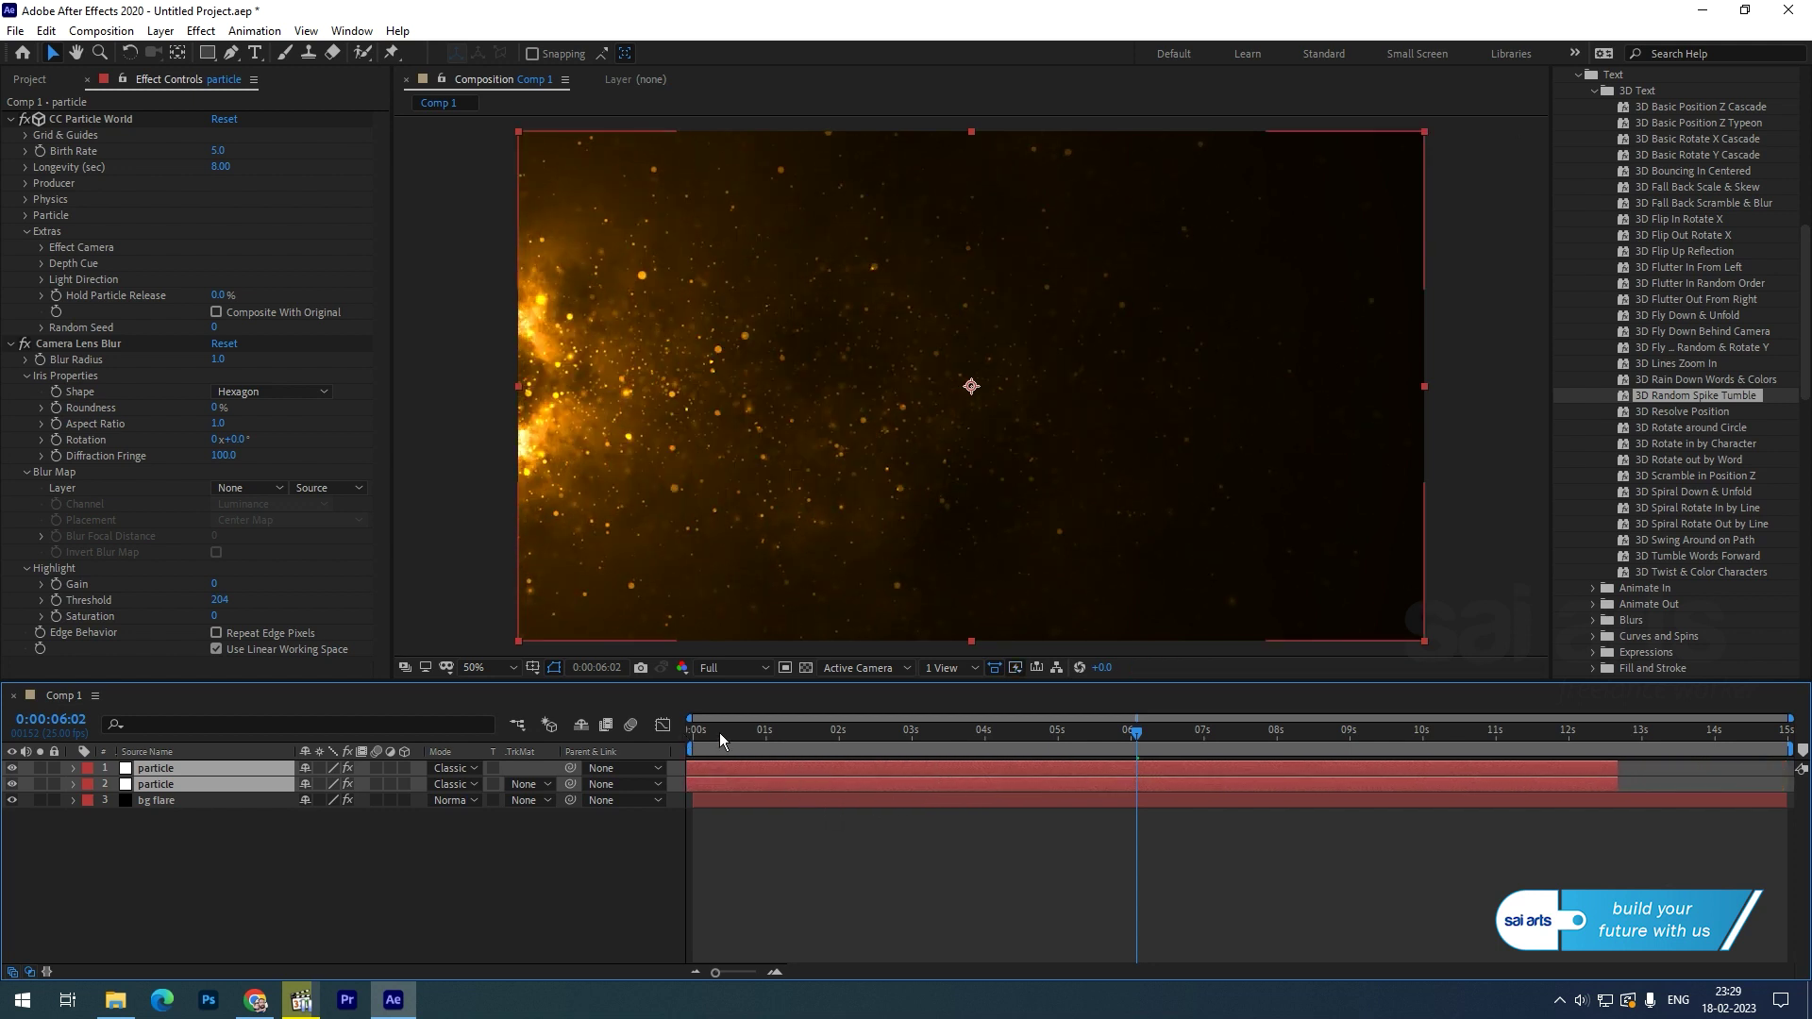
left_click_drag(719, 733, 563, 744)
left_click_drag(807, 785, 648, 793)
left_click_drag(1461, 780, 1772, 781)
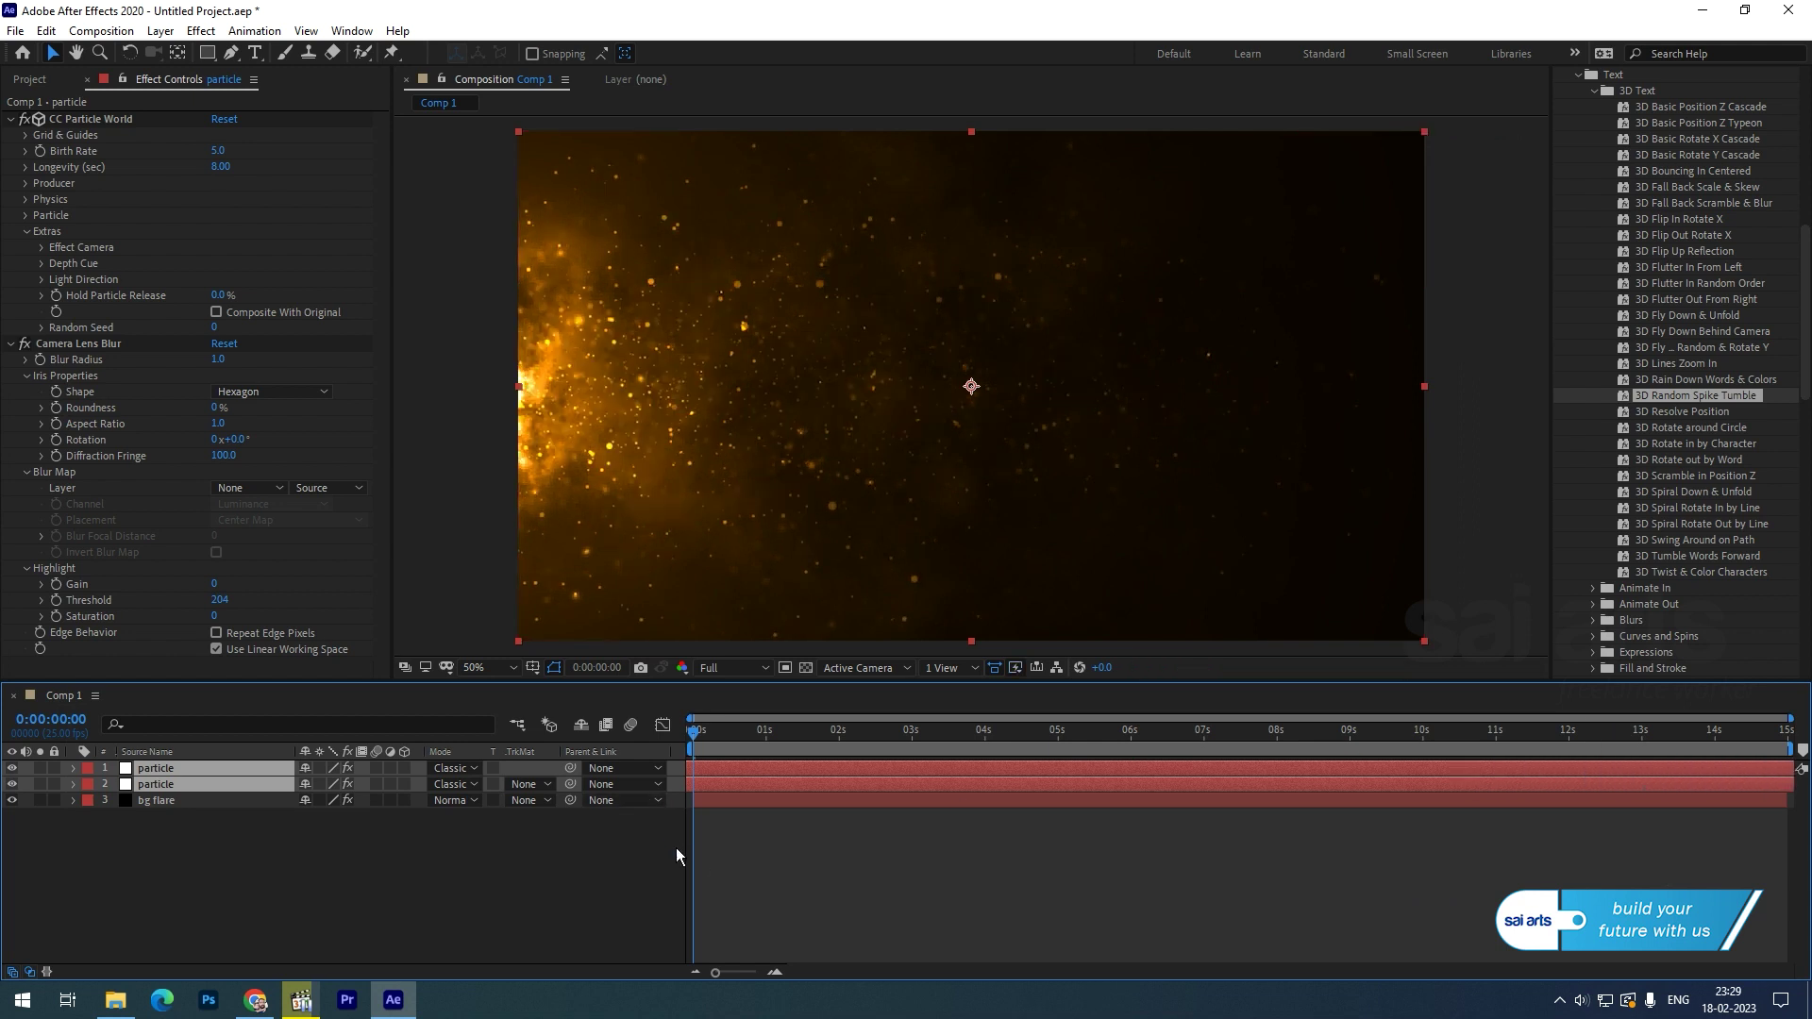
key("space")
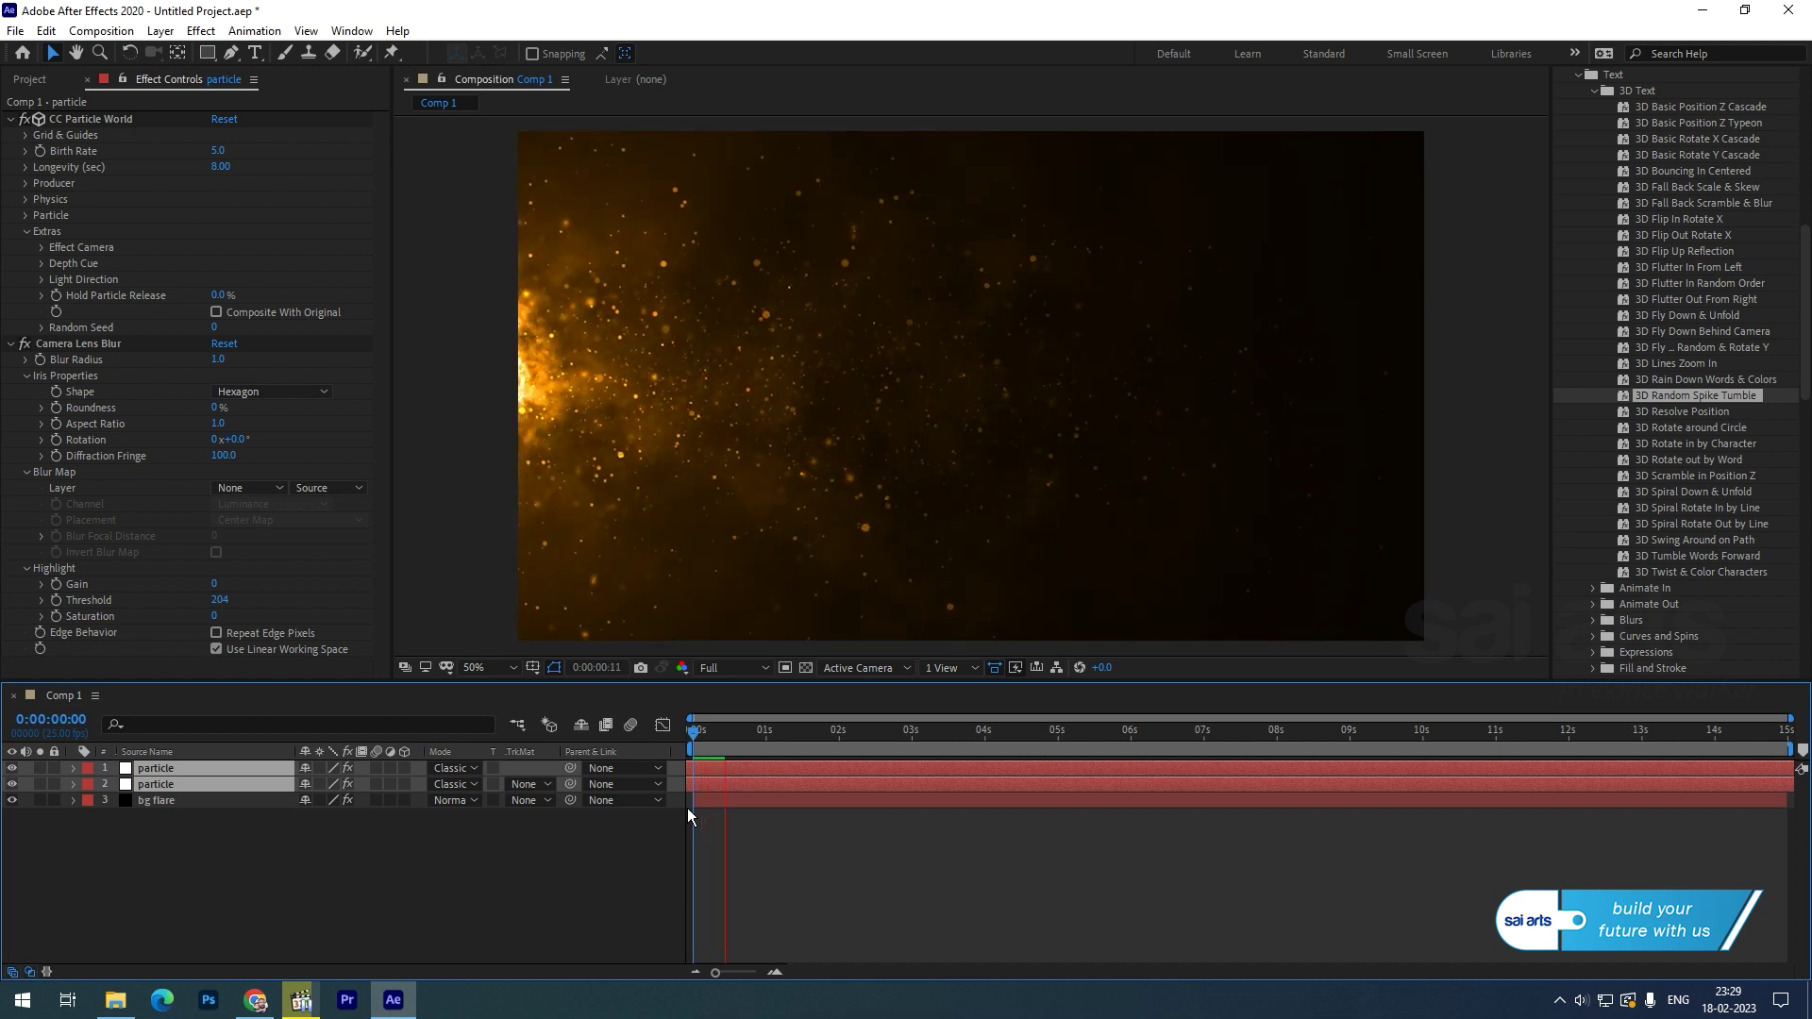
key("space")
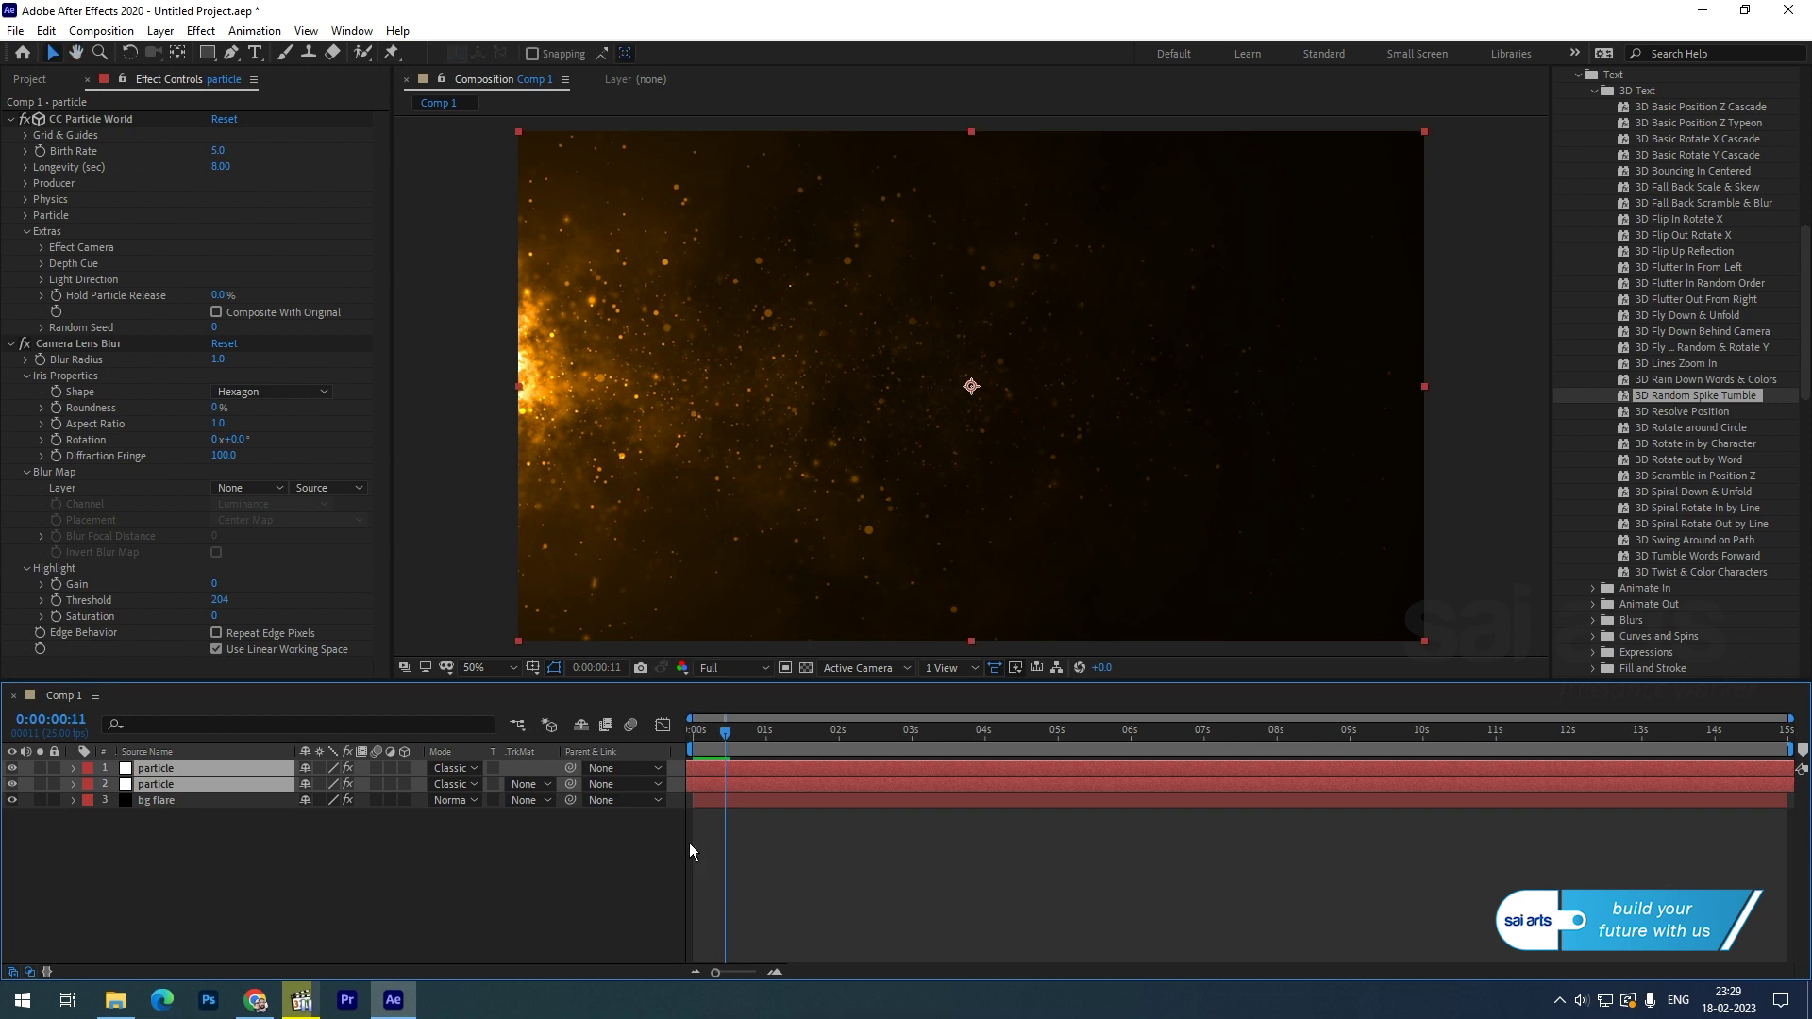
Step: Add an adjustment layer above all the layers and apply the Curves effect to it
left_click(166, 846)
right_click(166, 845)
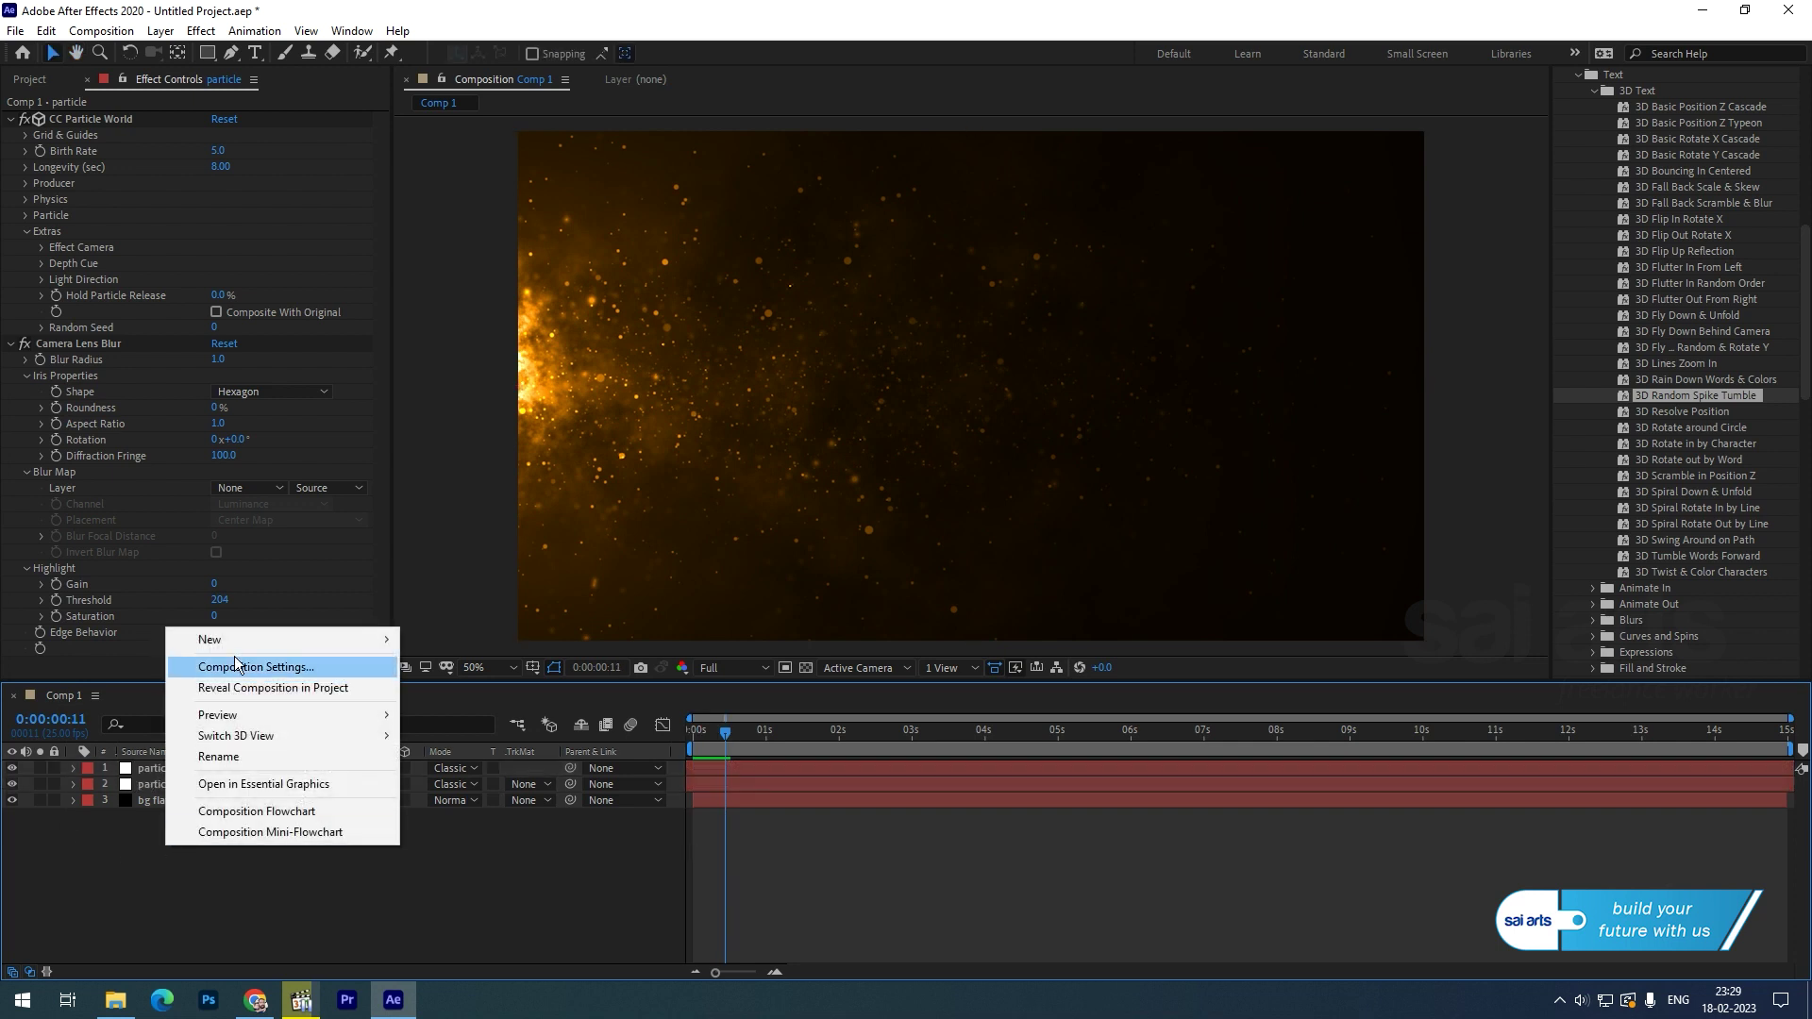
mouse_move(241, 641)
left_click(472, 791)
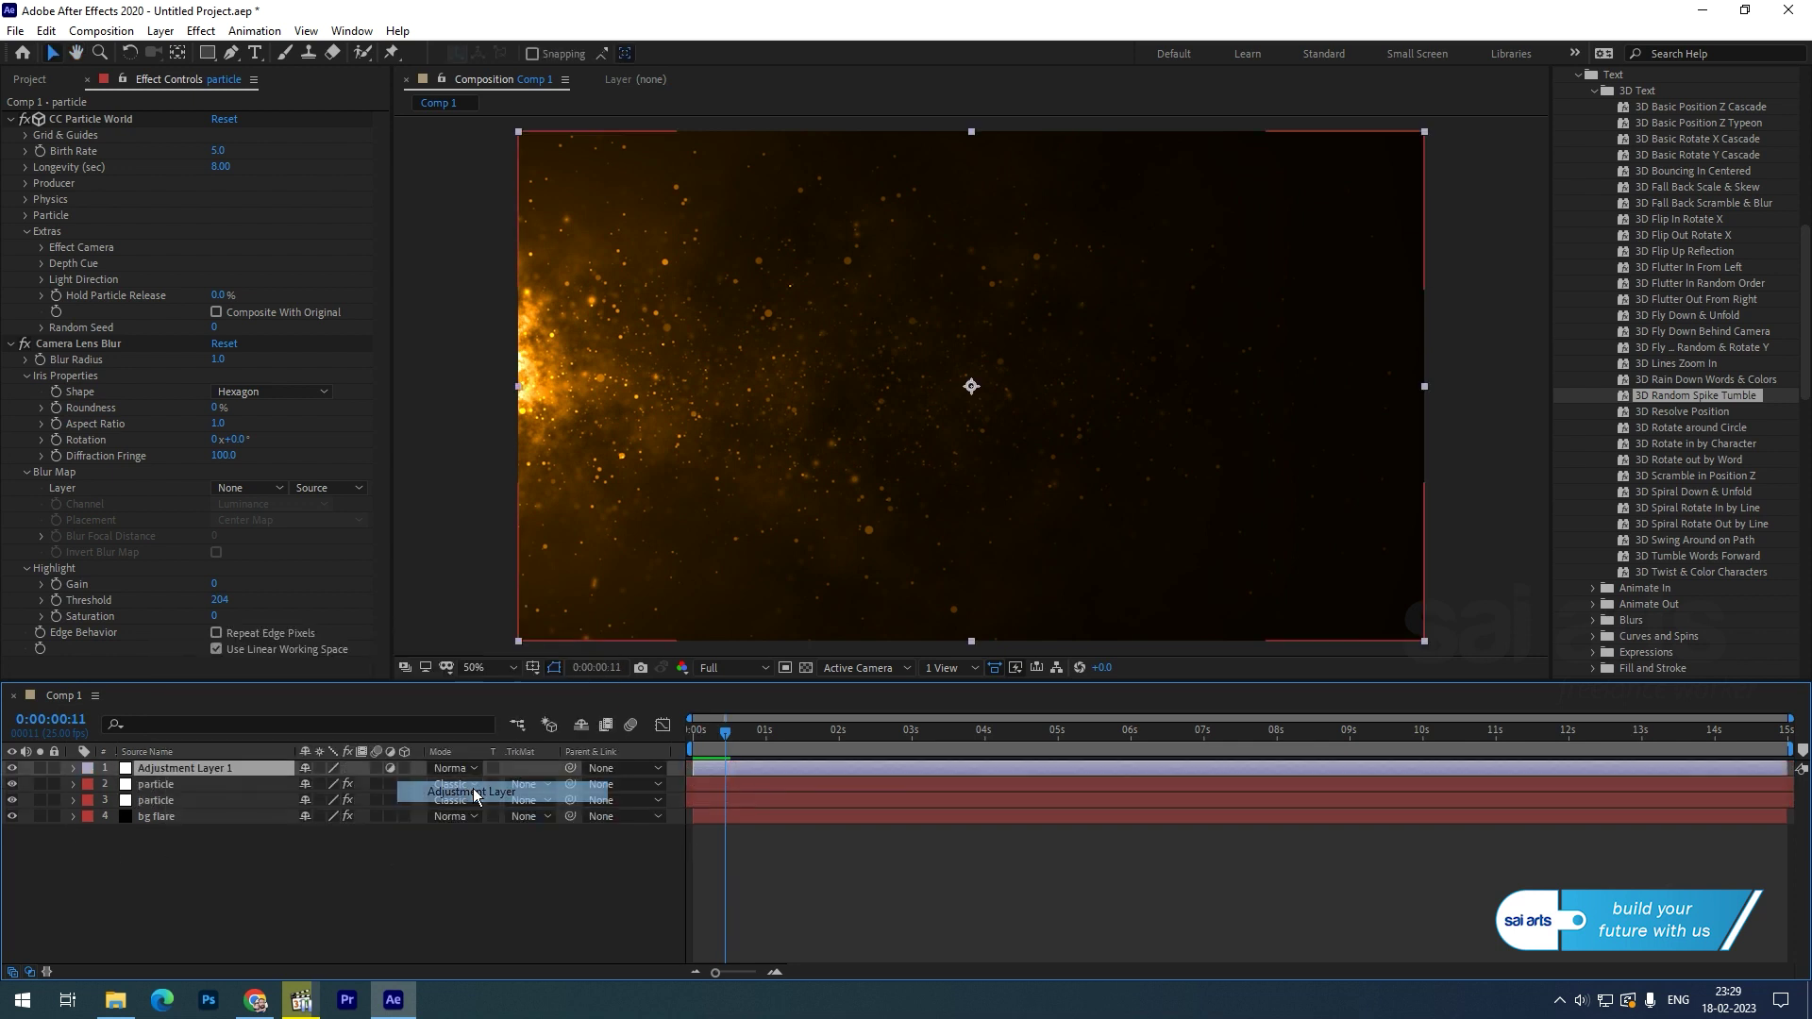
left_click(201, 30)
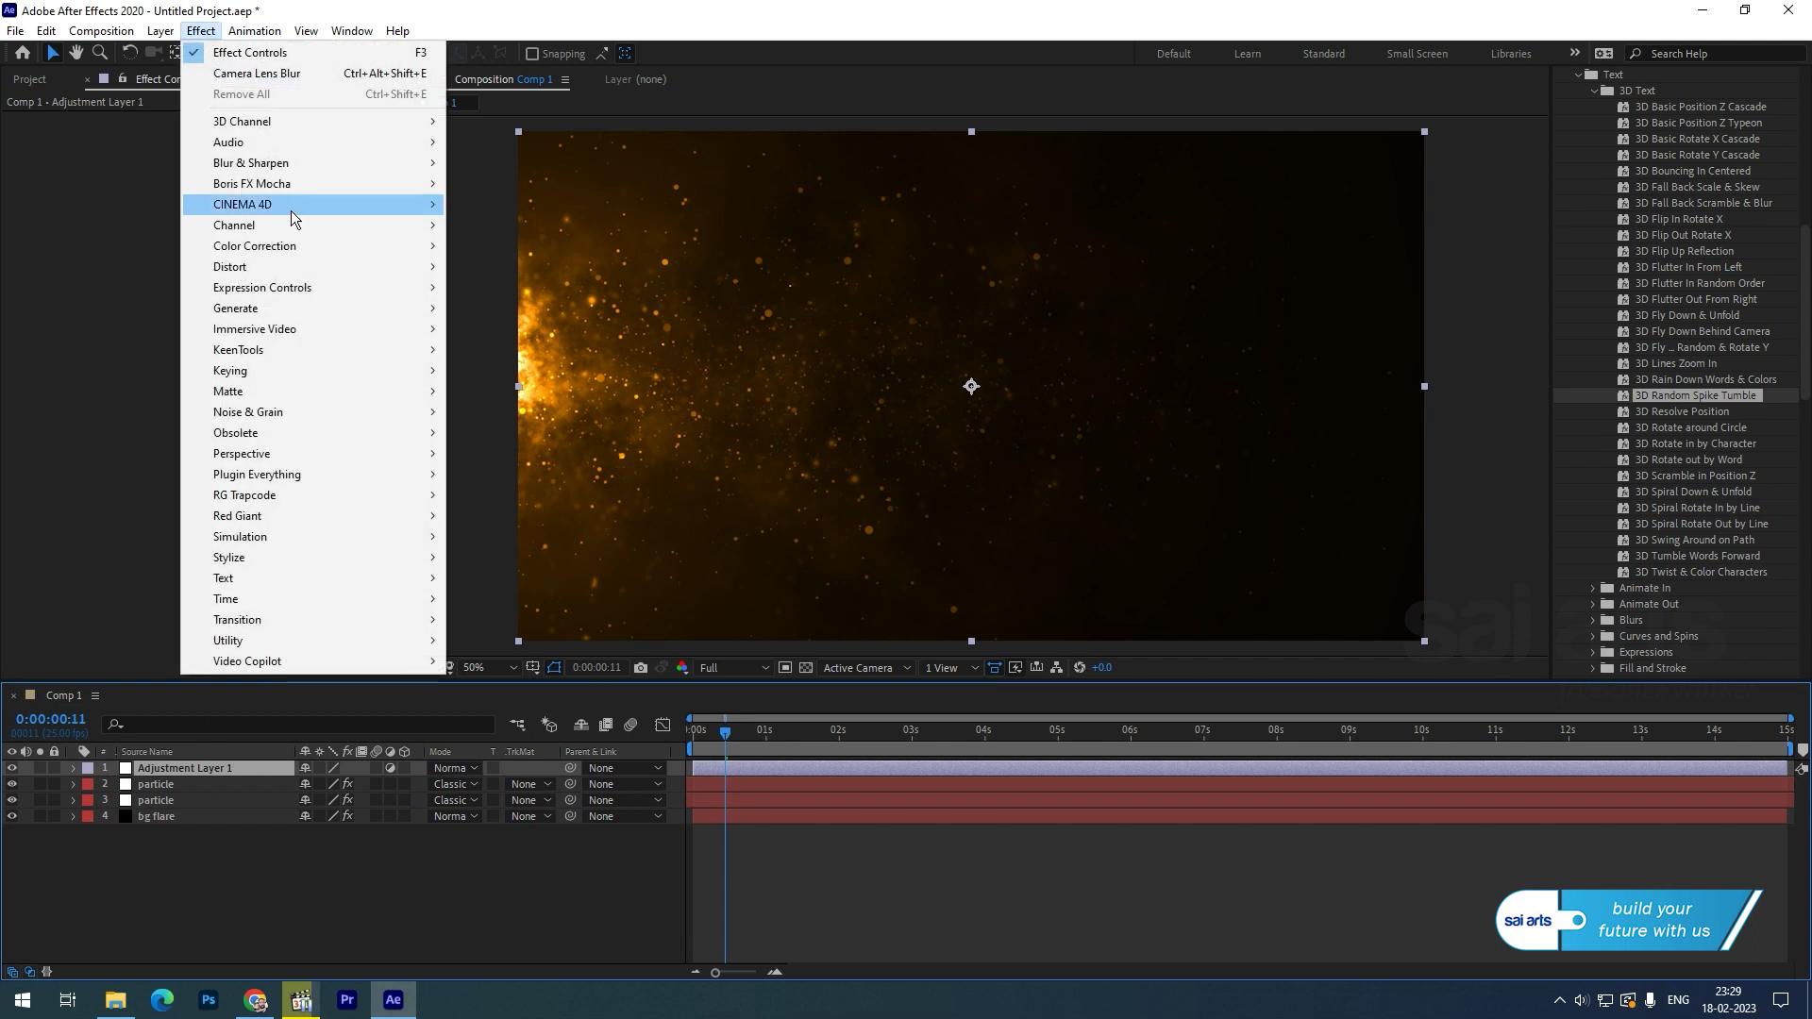
mouse_move(298, 253)
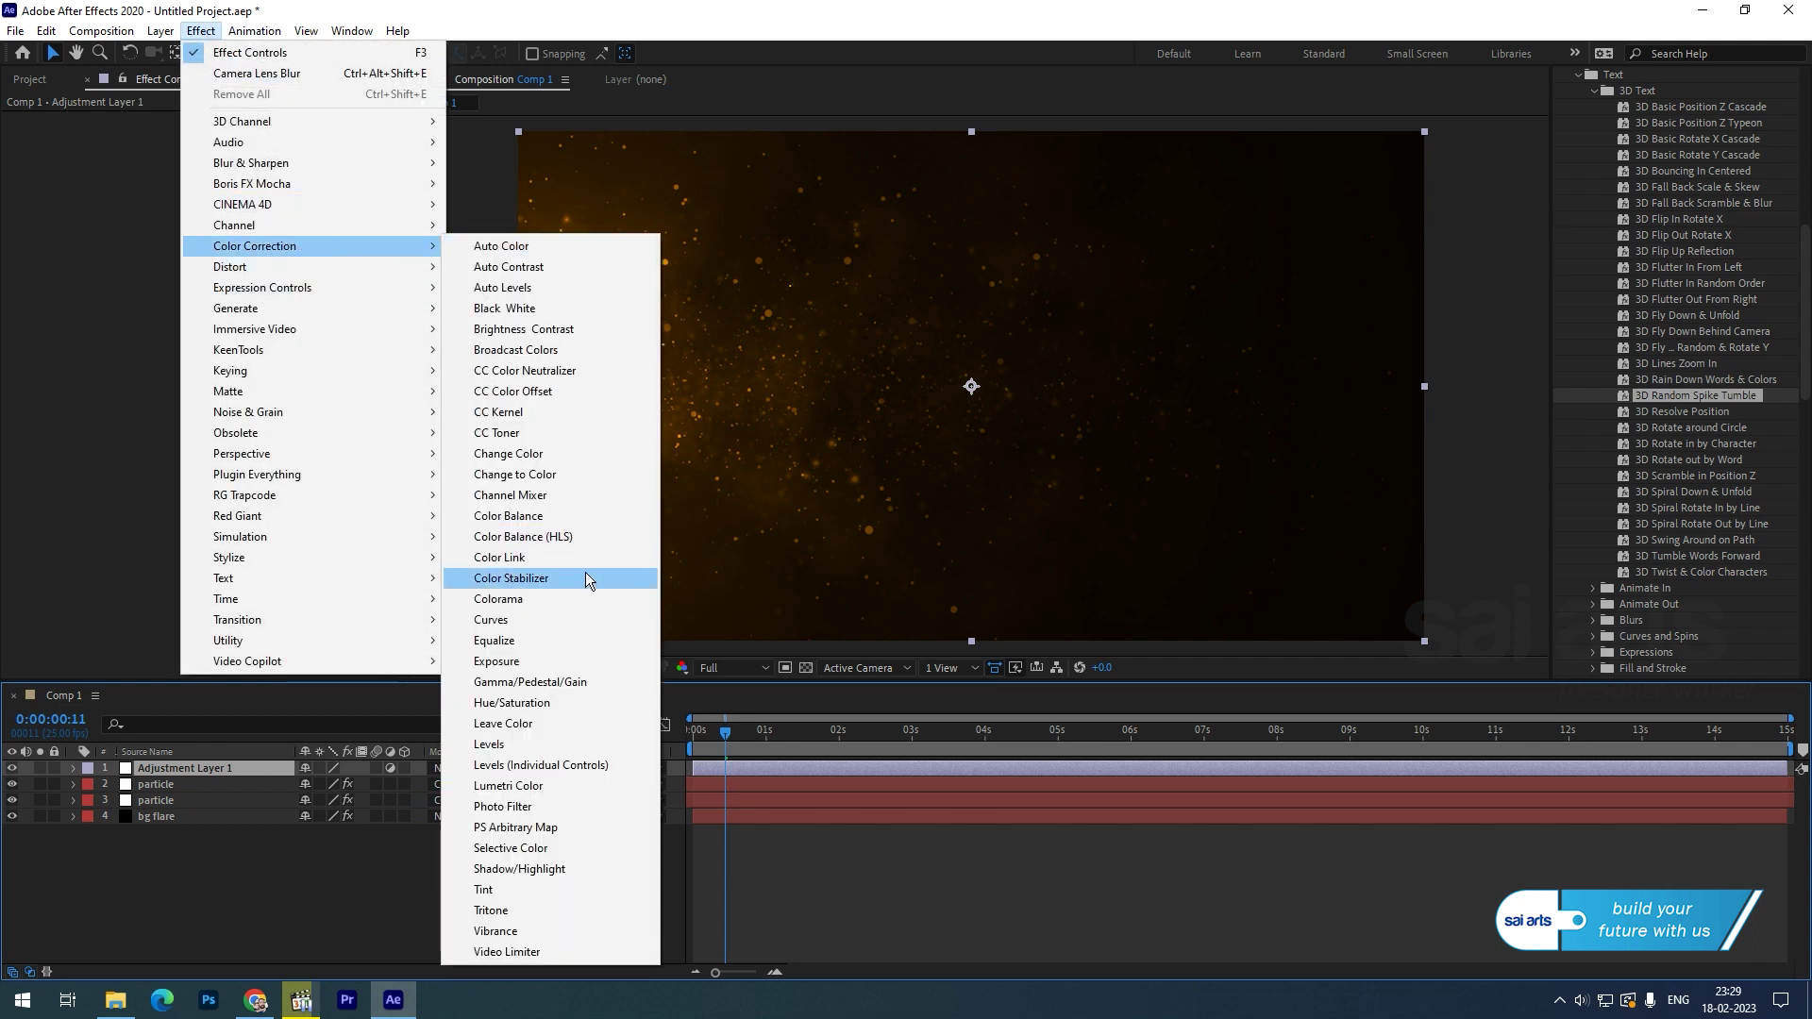
left_click(579, 620)
Step: In Curves, bend the red channel upward strongly and the green channel upward slightly for a warmer glow
left_click(250, 135)
left_click(290, 178)
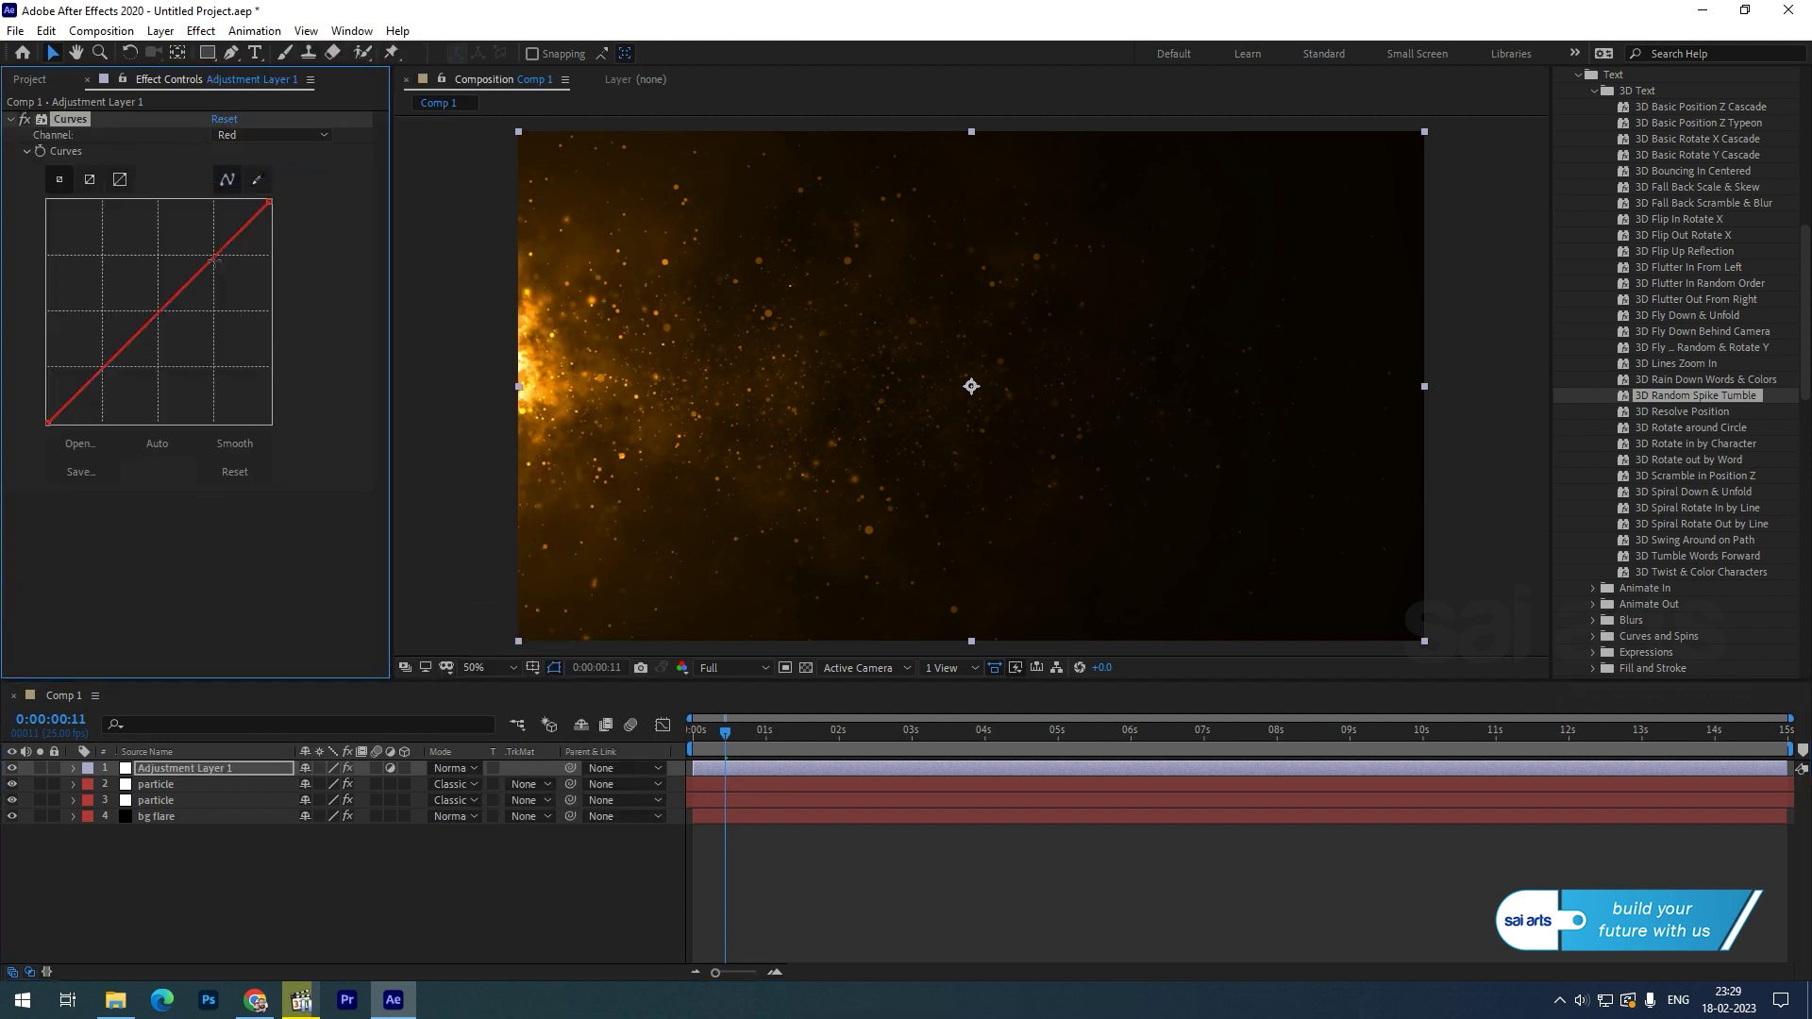
left_click_drag(207, 259, 185, 228)
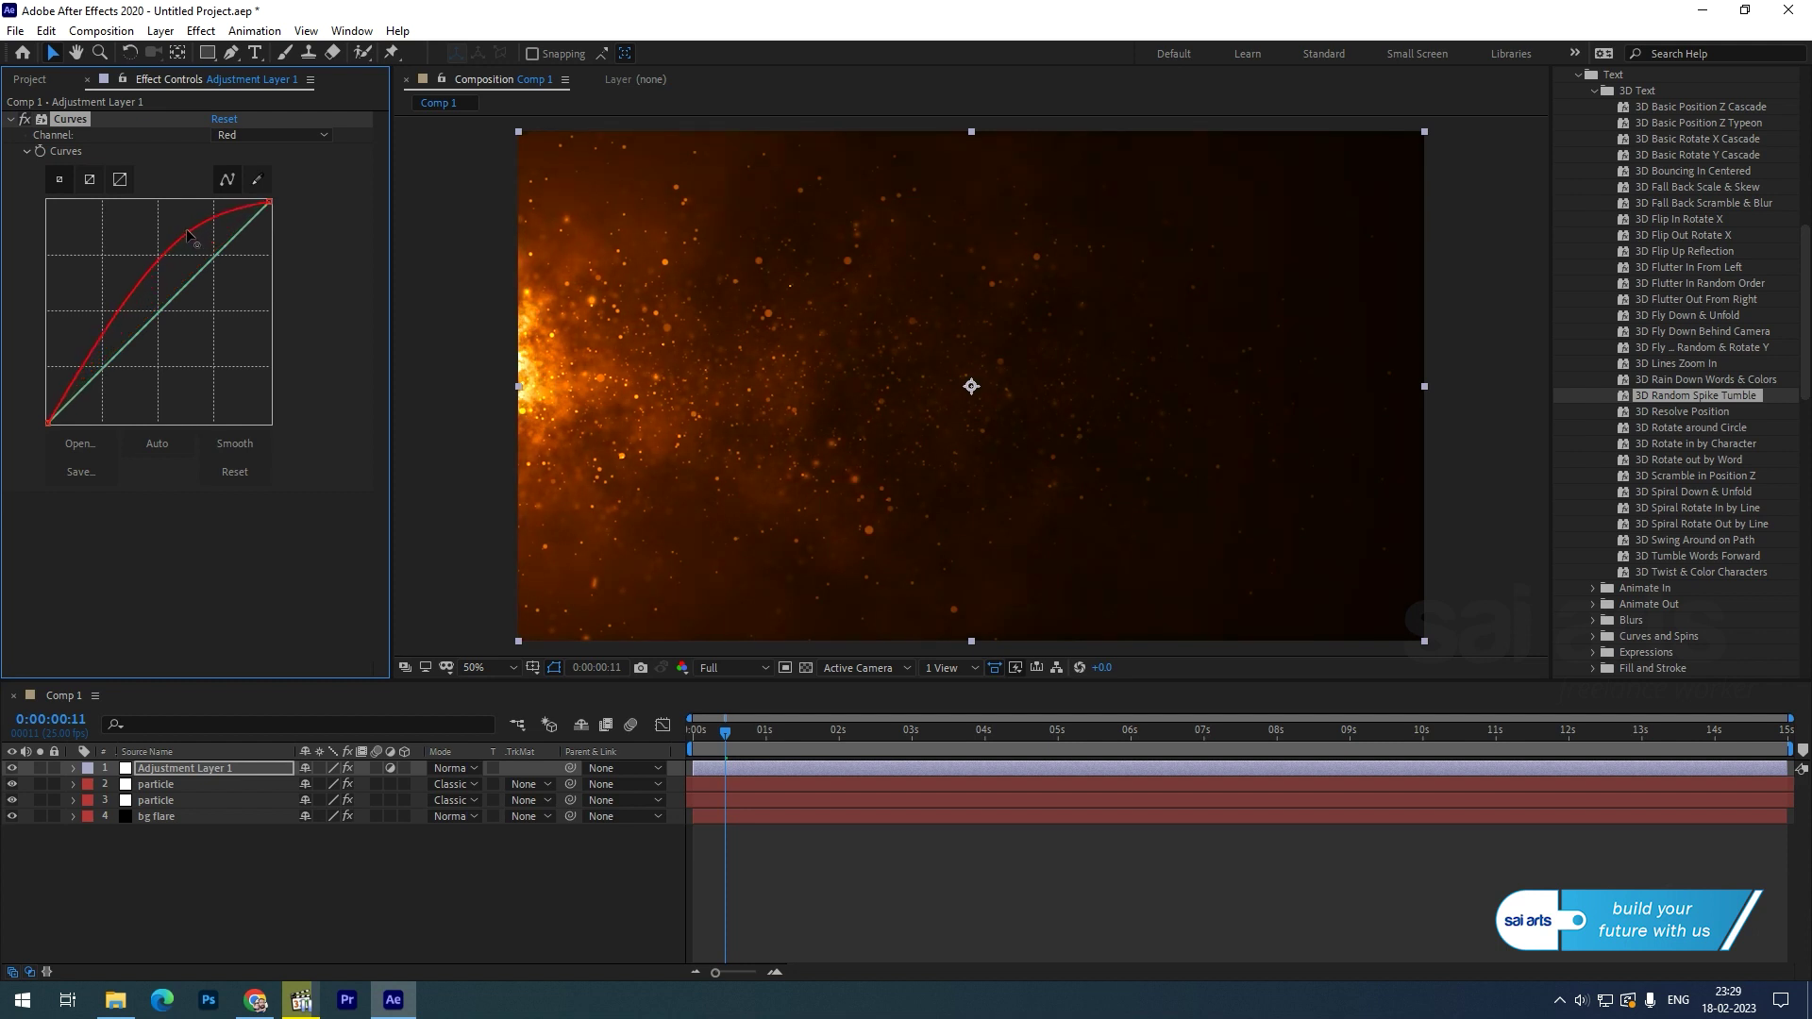
left_click(270, 136)
left_click(274, 193)
left_click_drag(216, 255, 205, 246)
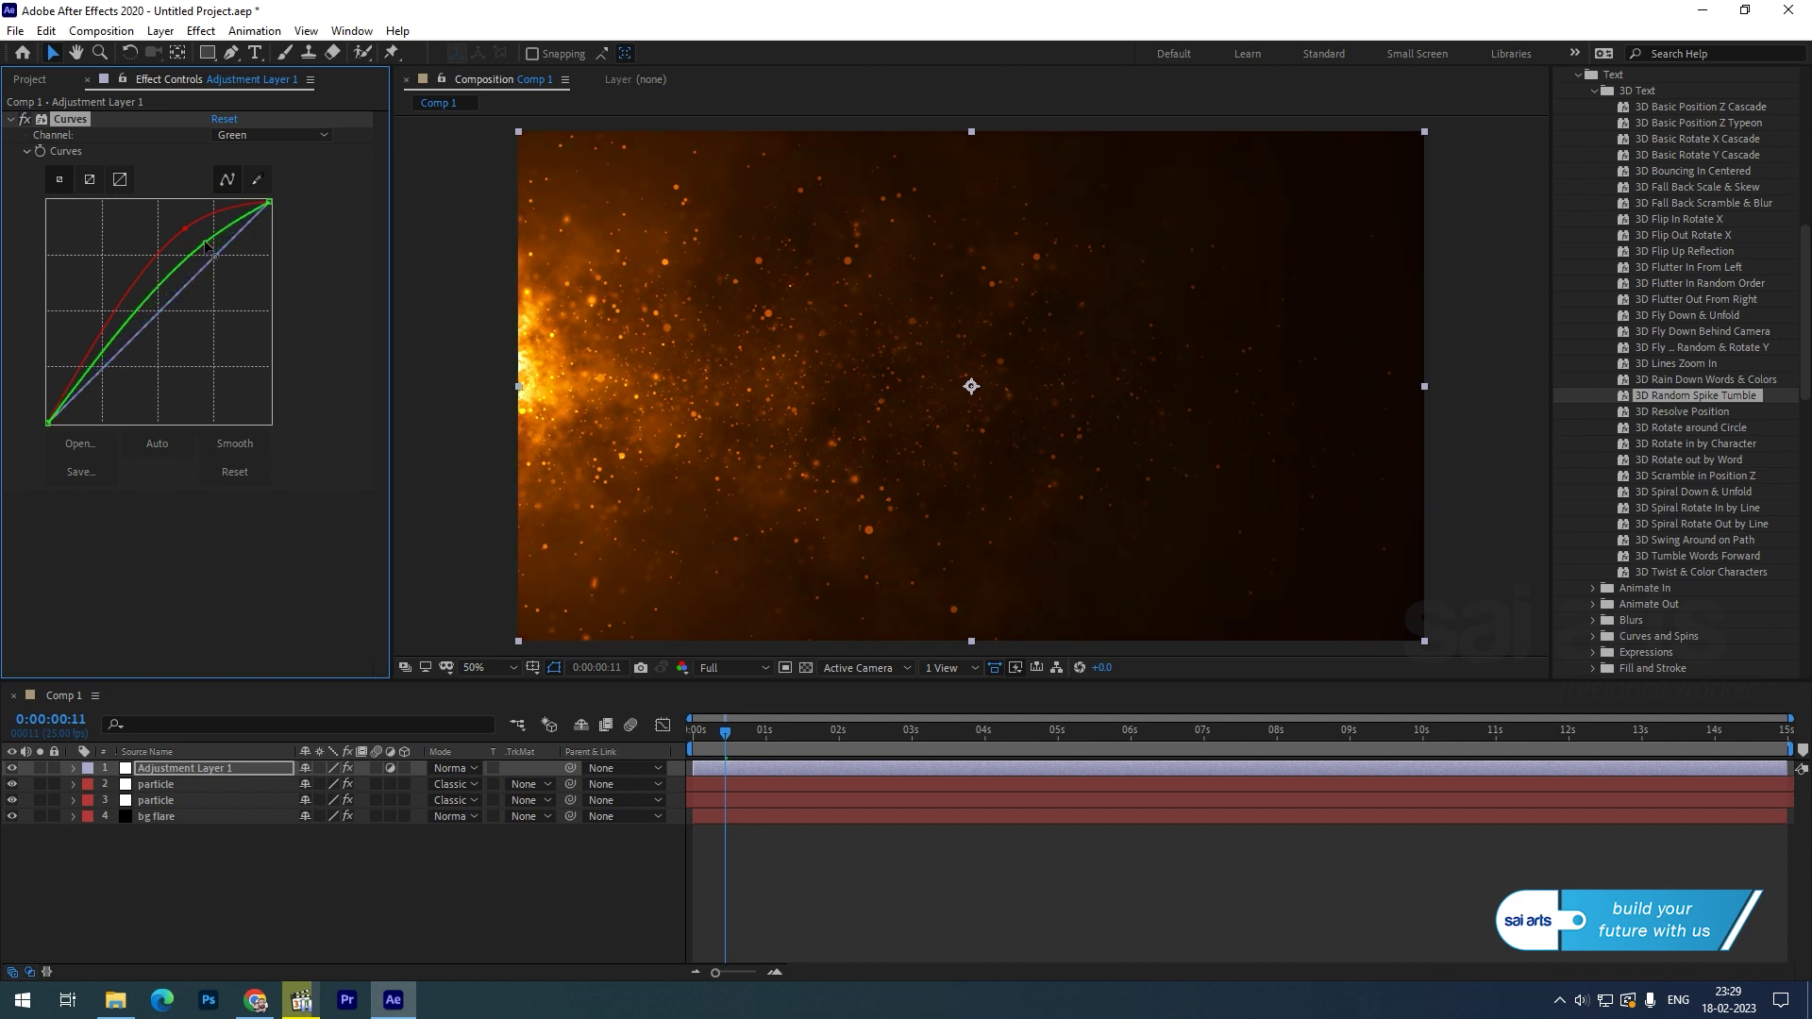
left_click_drag(121, 336, 112, 326)
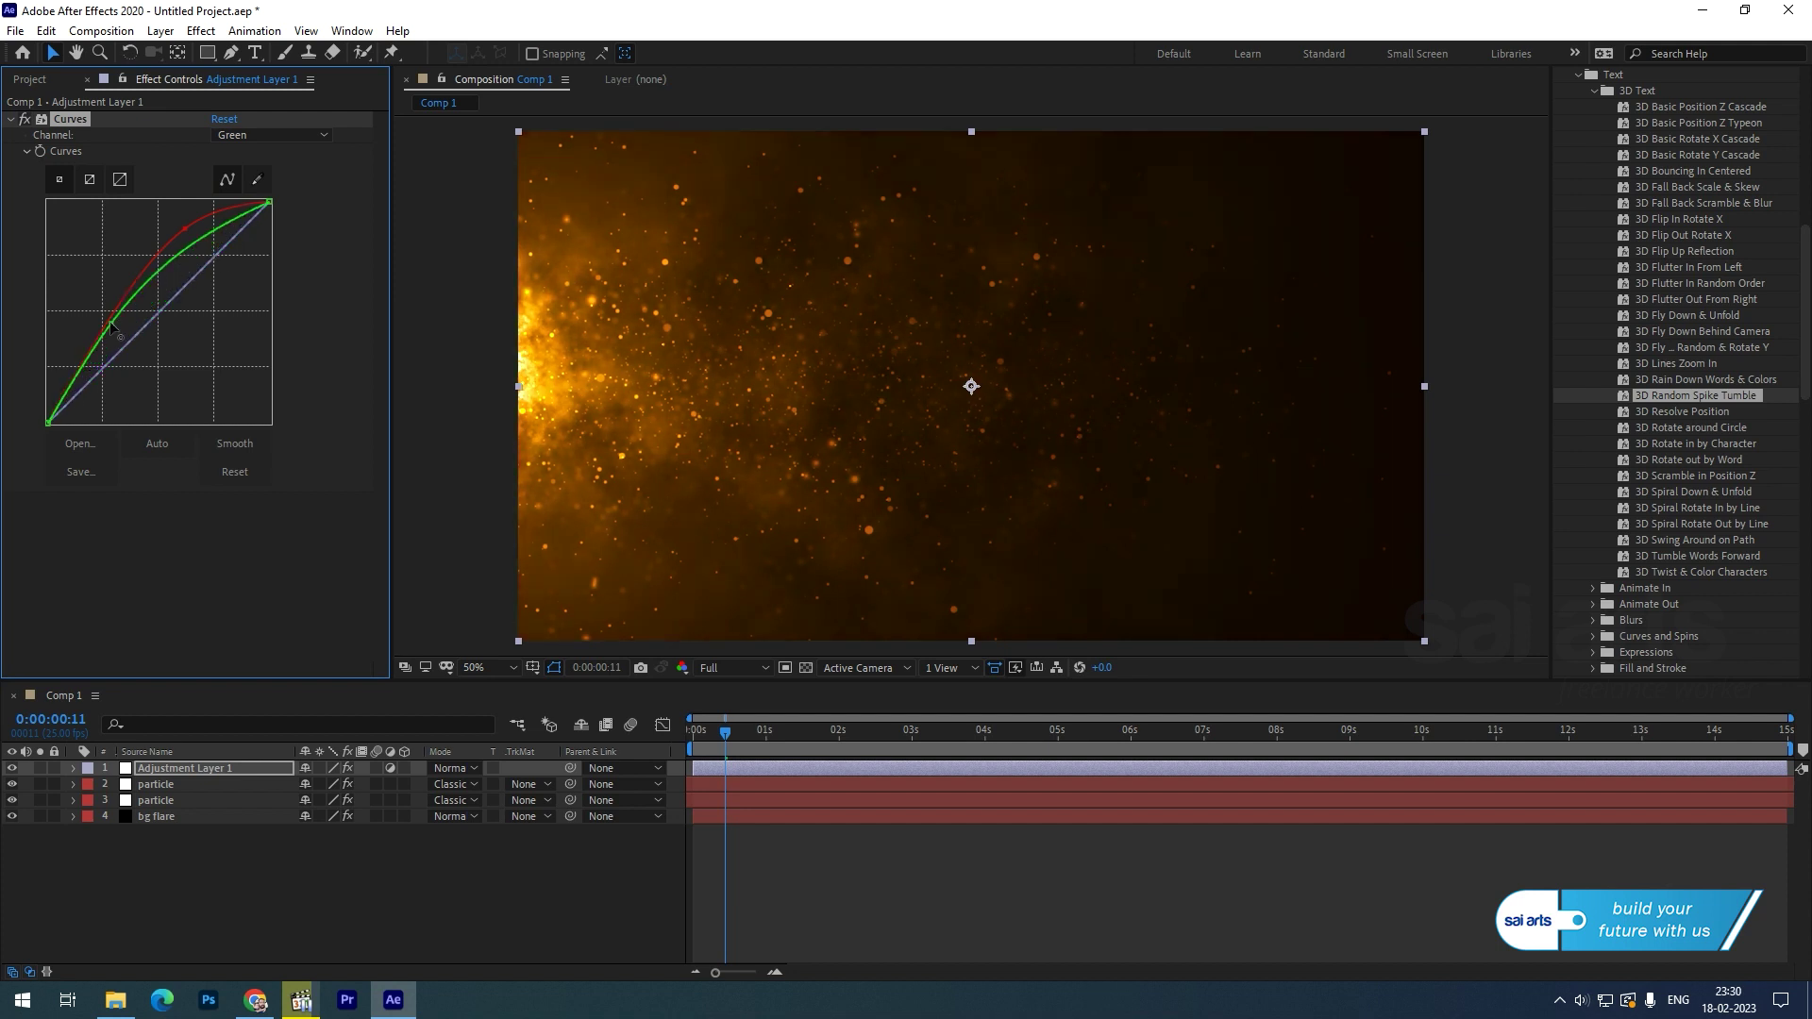
mouse_move(206, 247)
left_mouse_down()
mouse_move(186, 274)
mouse_move(185, 255)
left_mouse_up()
Step: Shape the RGB curve into an S with darker shadows and slightly raised highlights, fine-tune the red curve's upper point, and preview the animation
left_click(273, 138)
left_click(271, 157)
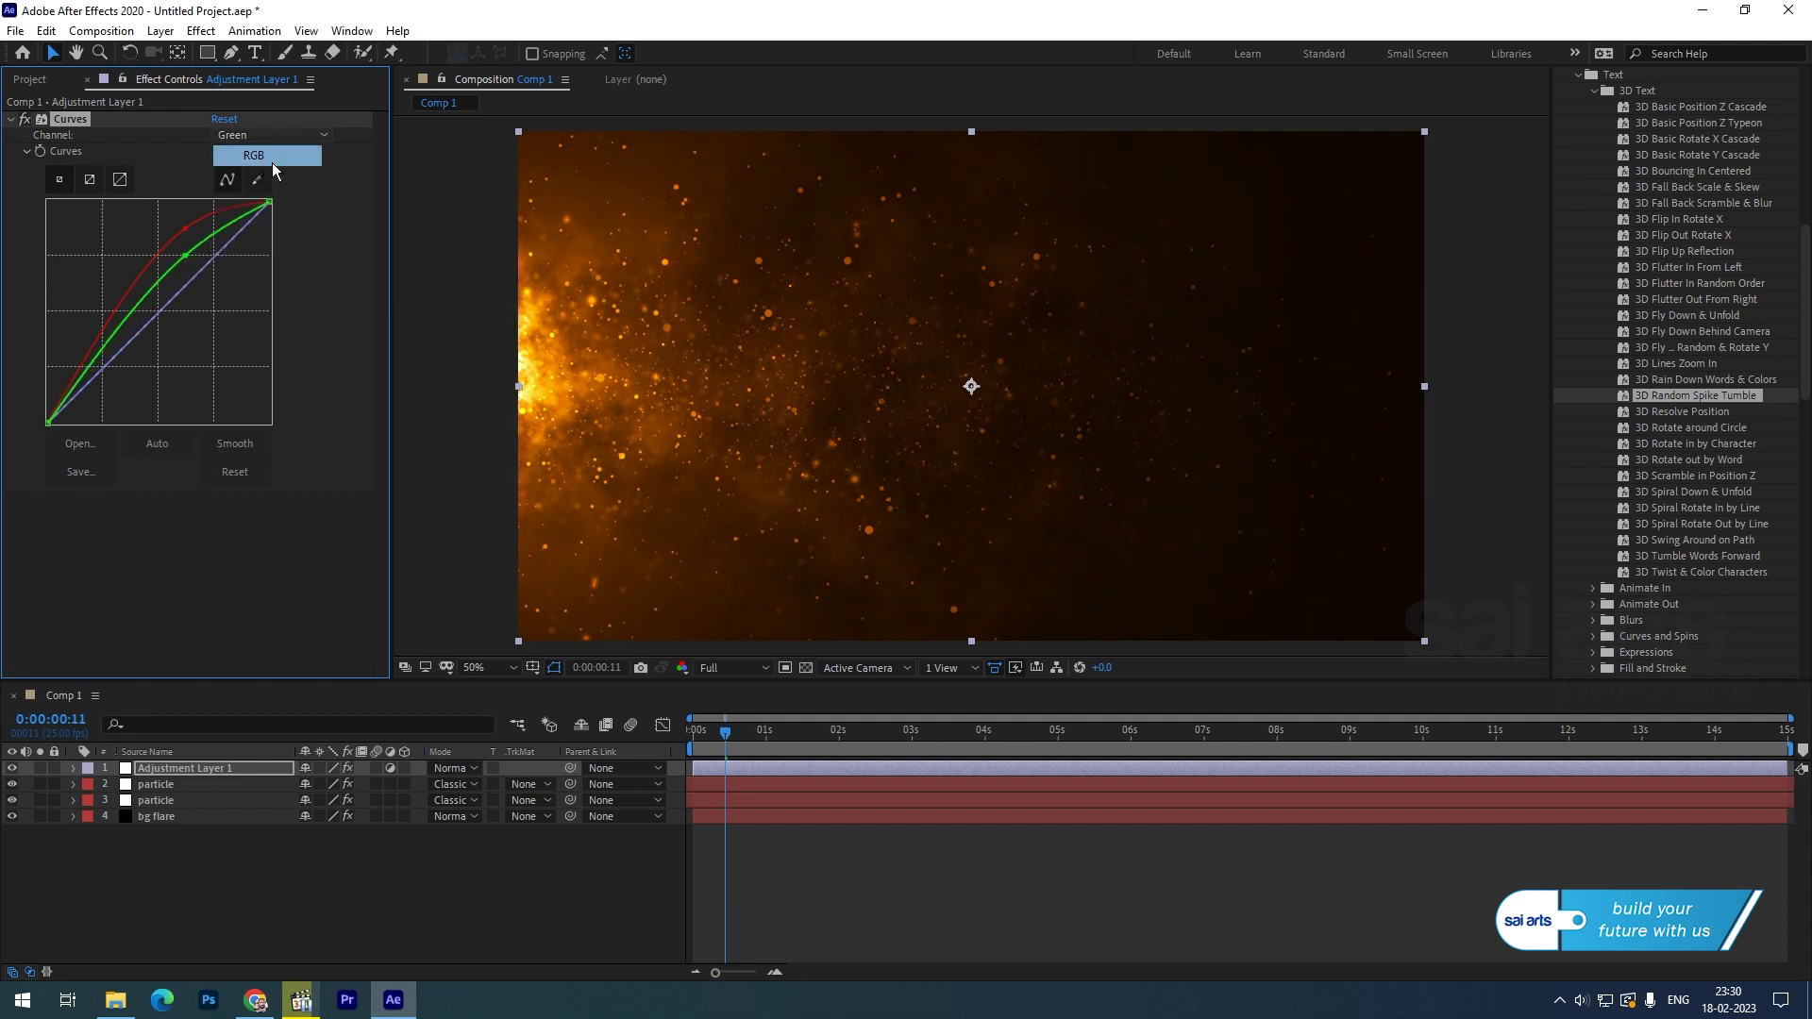
left_click_drag(90, 379, 111, 382)
left_click_drag(219, 268, 182, 224)
left_click(184, 226)
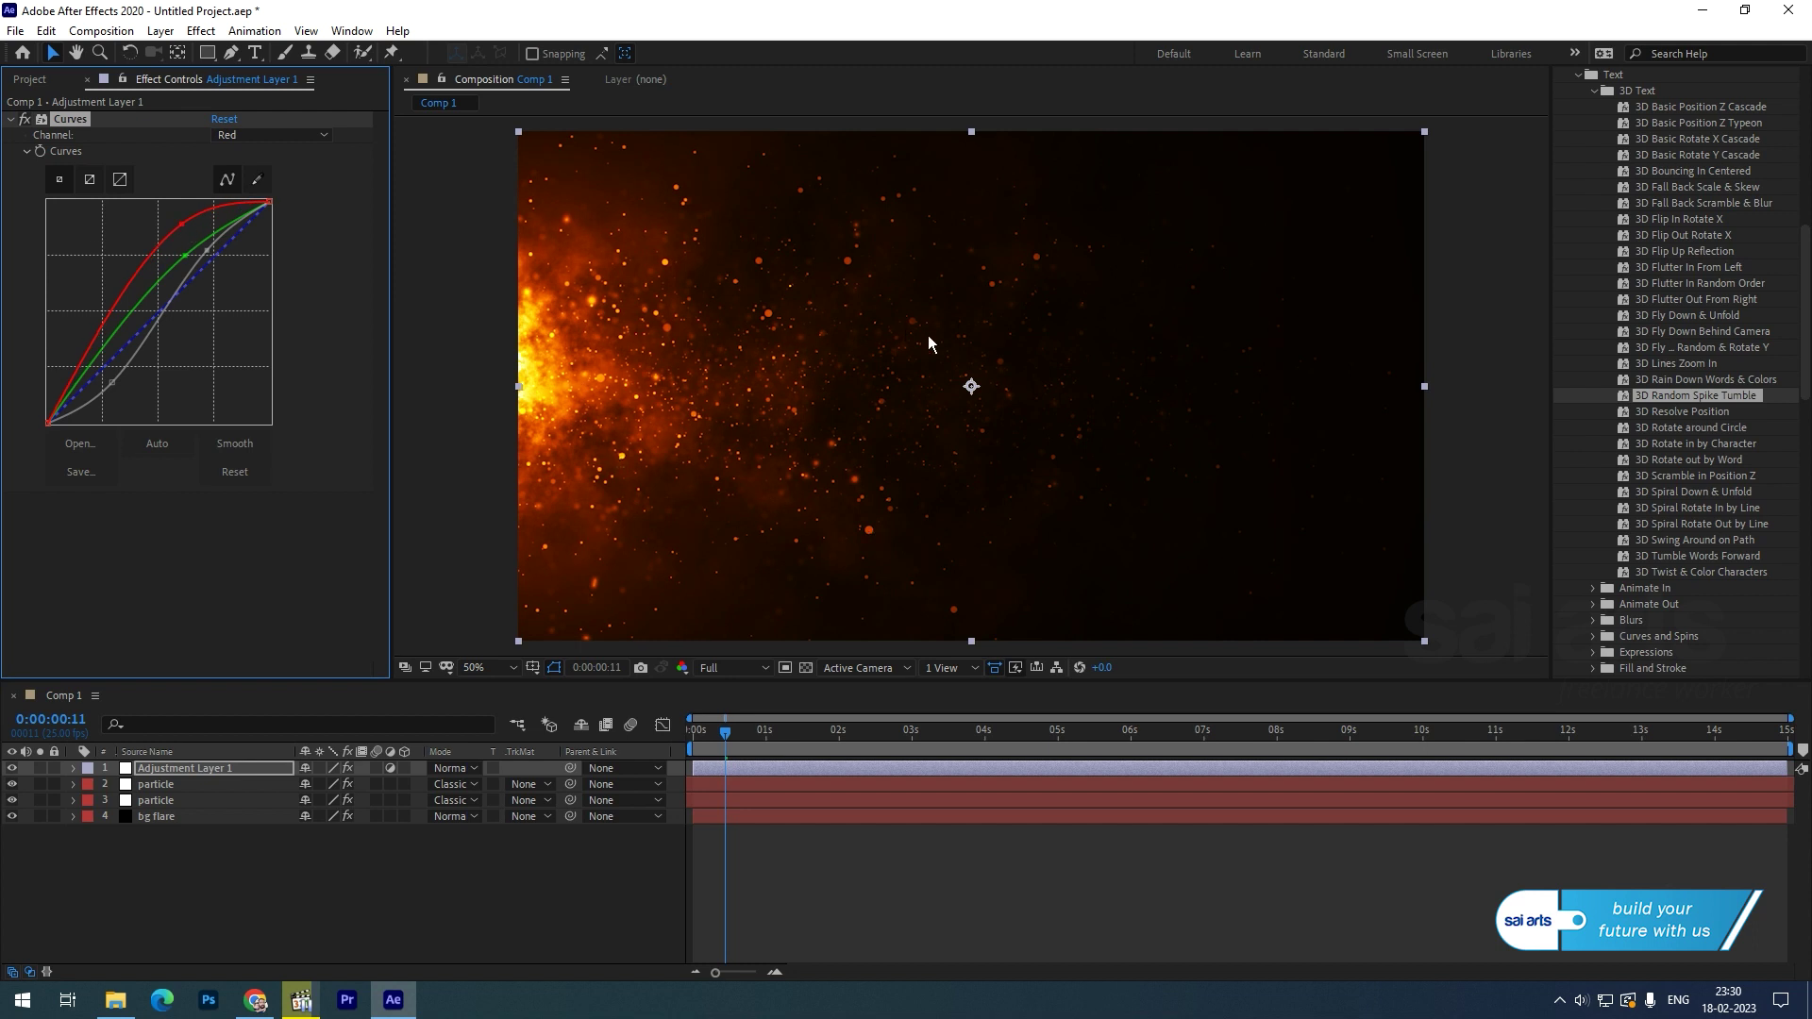
key("space")
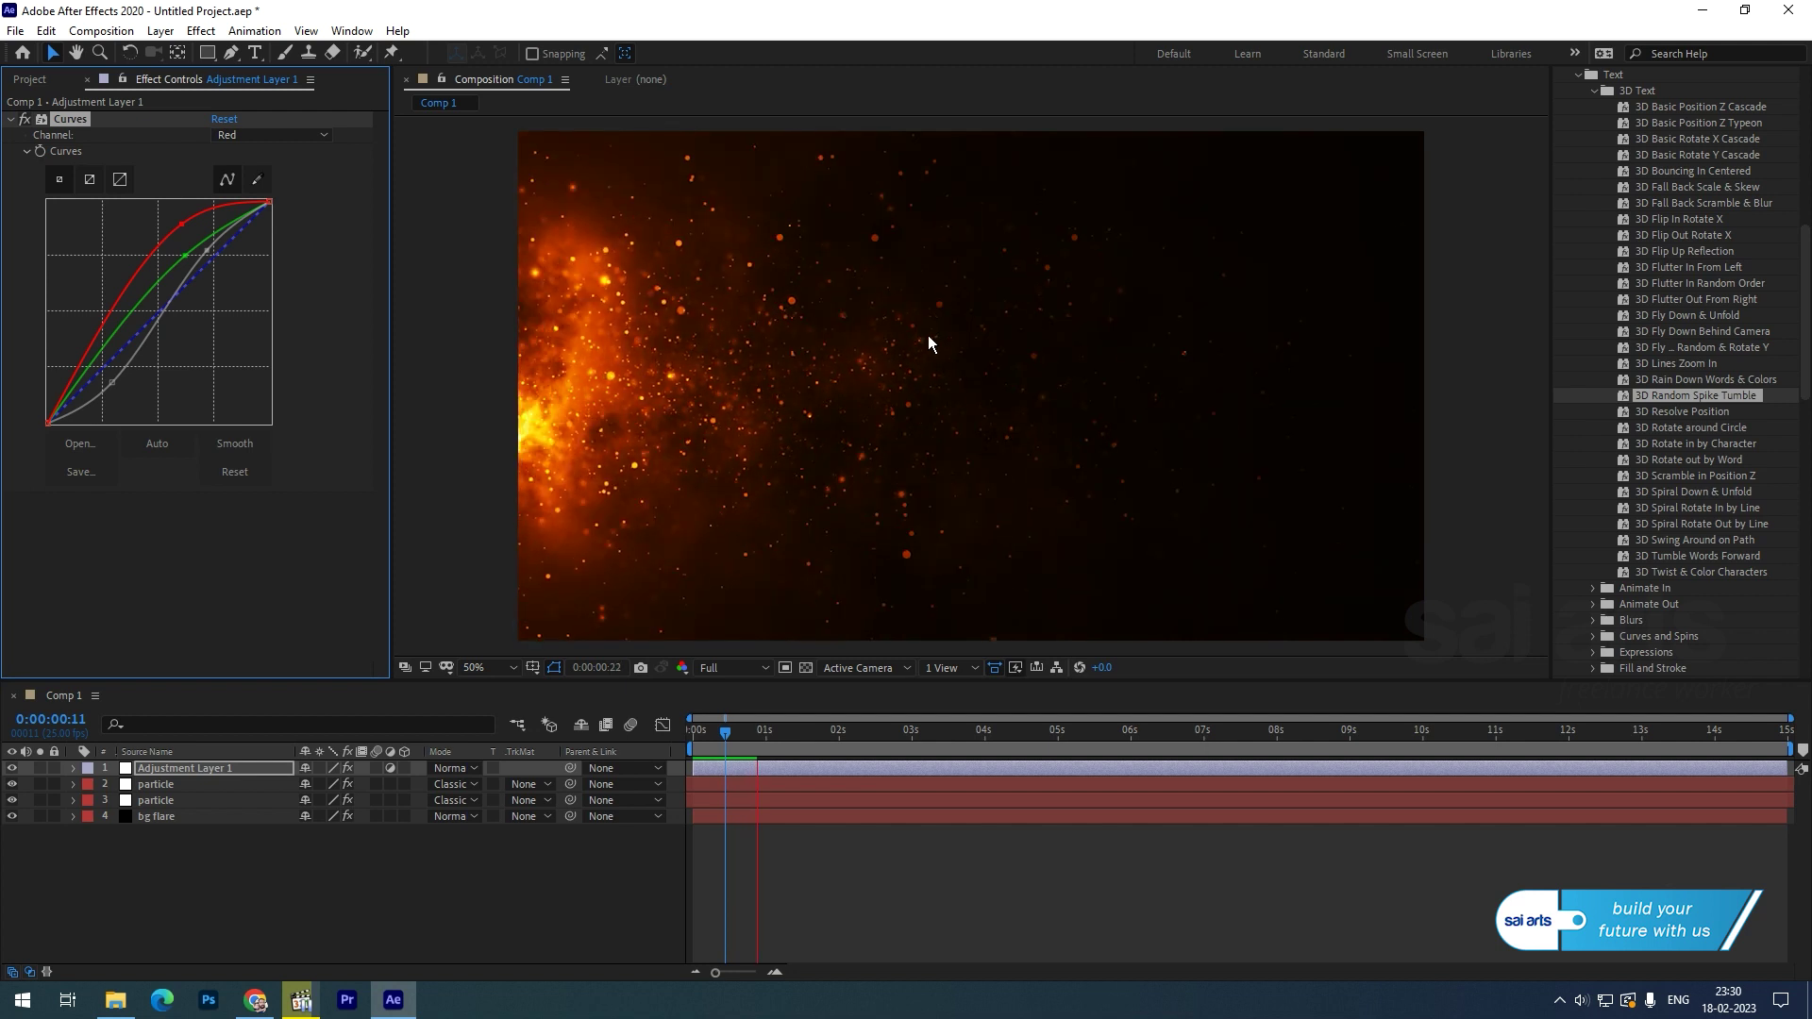
Step: Try blue and magenta tints for the bg flare layer's Optical Flares color, and cancel the color change
left_click(159, 817)
left_click(222, 274)
left_click(222, 274)
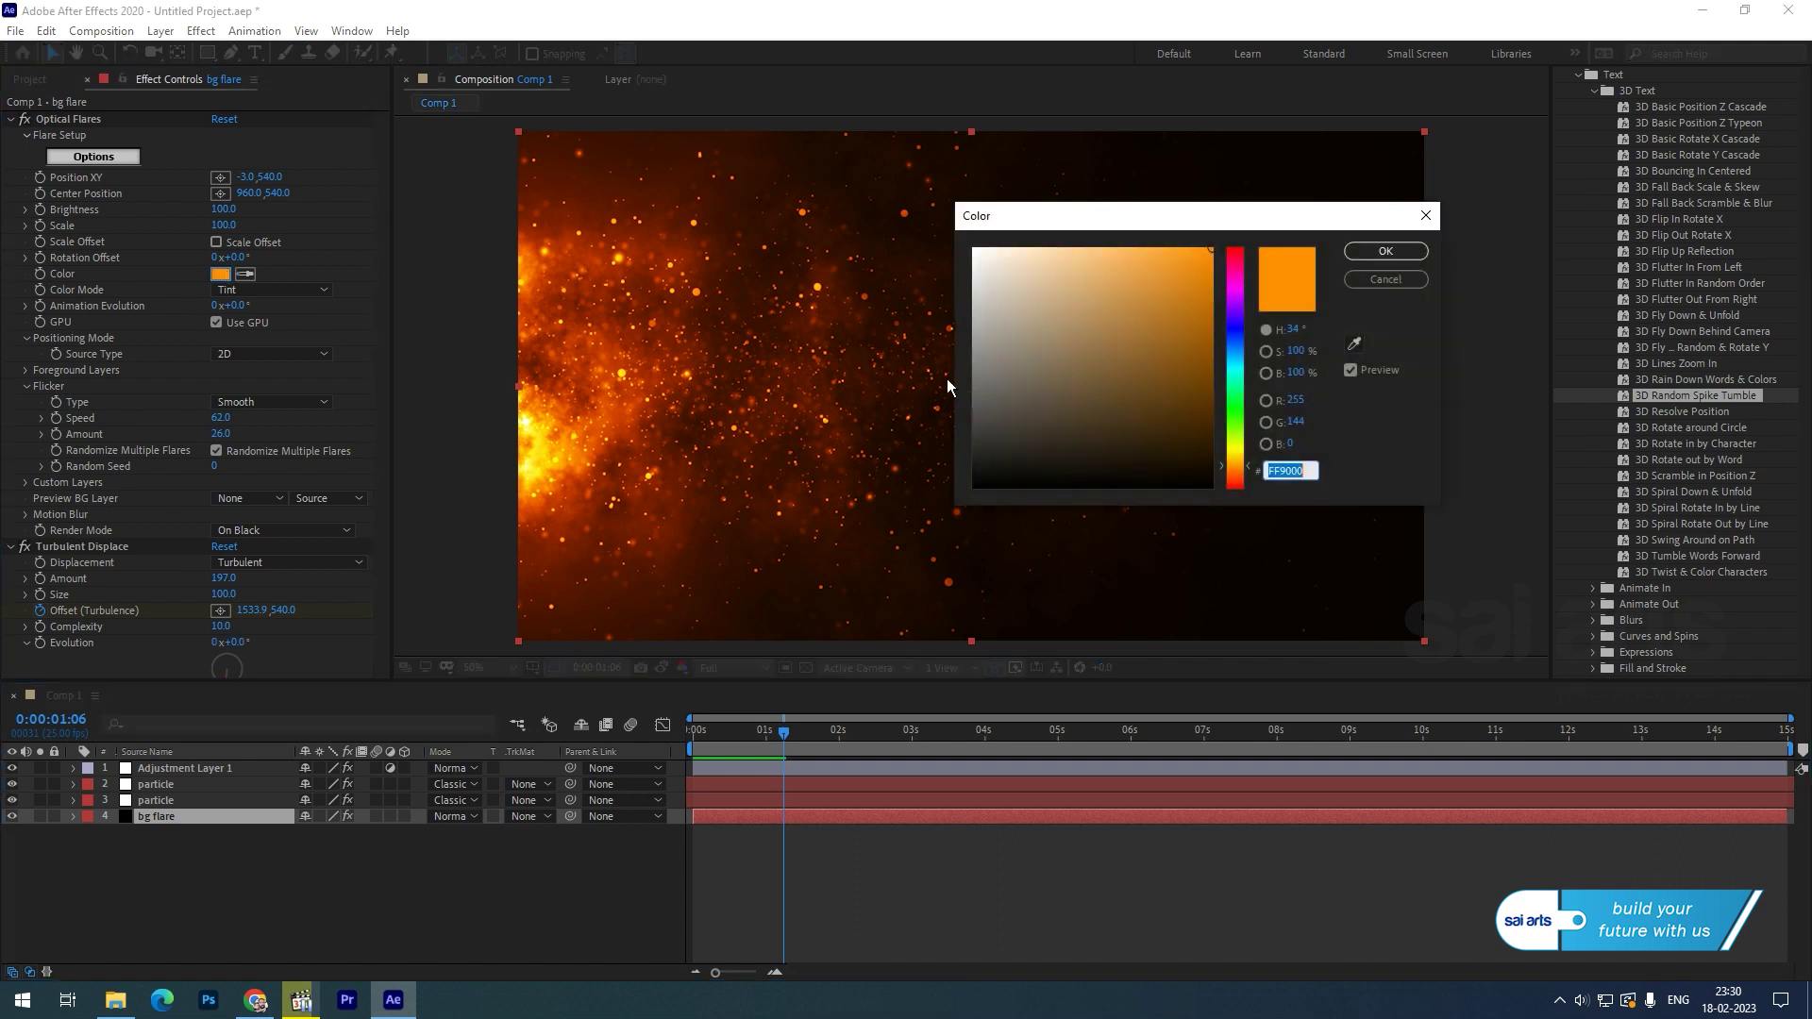
left_click_drag(1234, 312, 1241, 353)
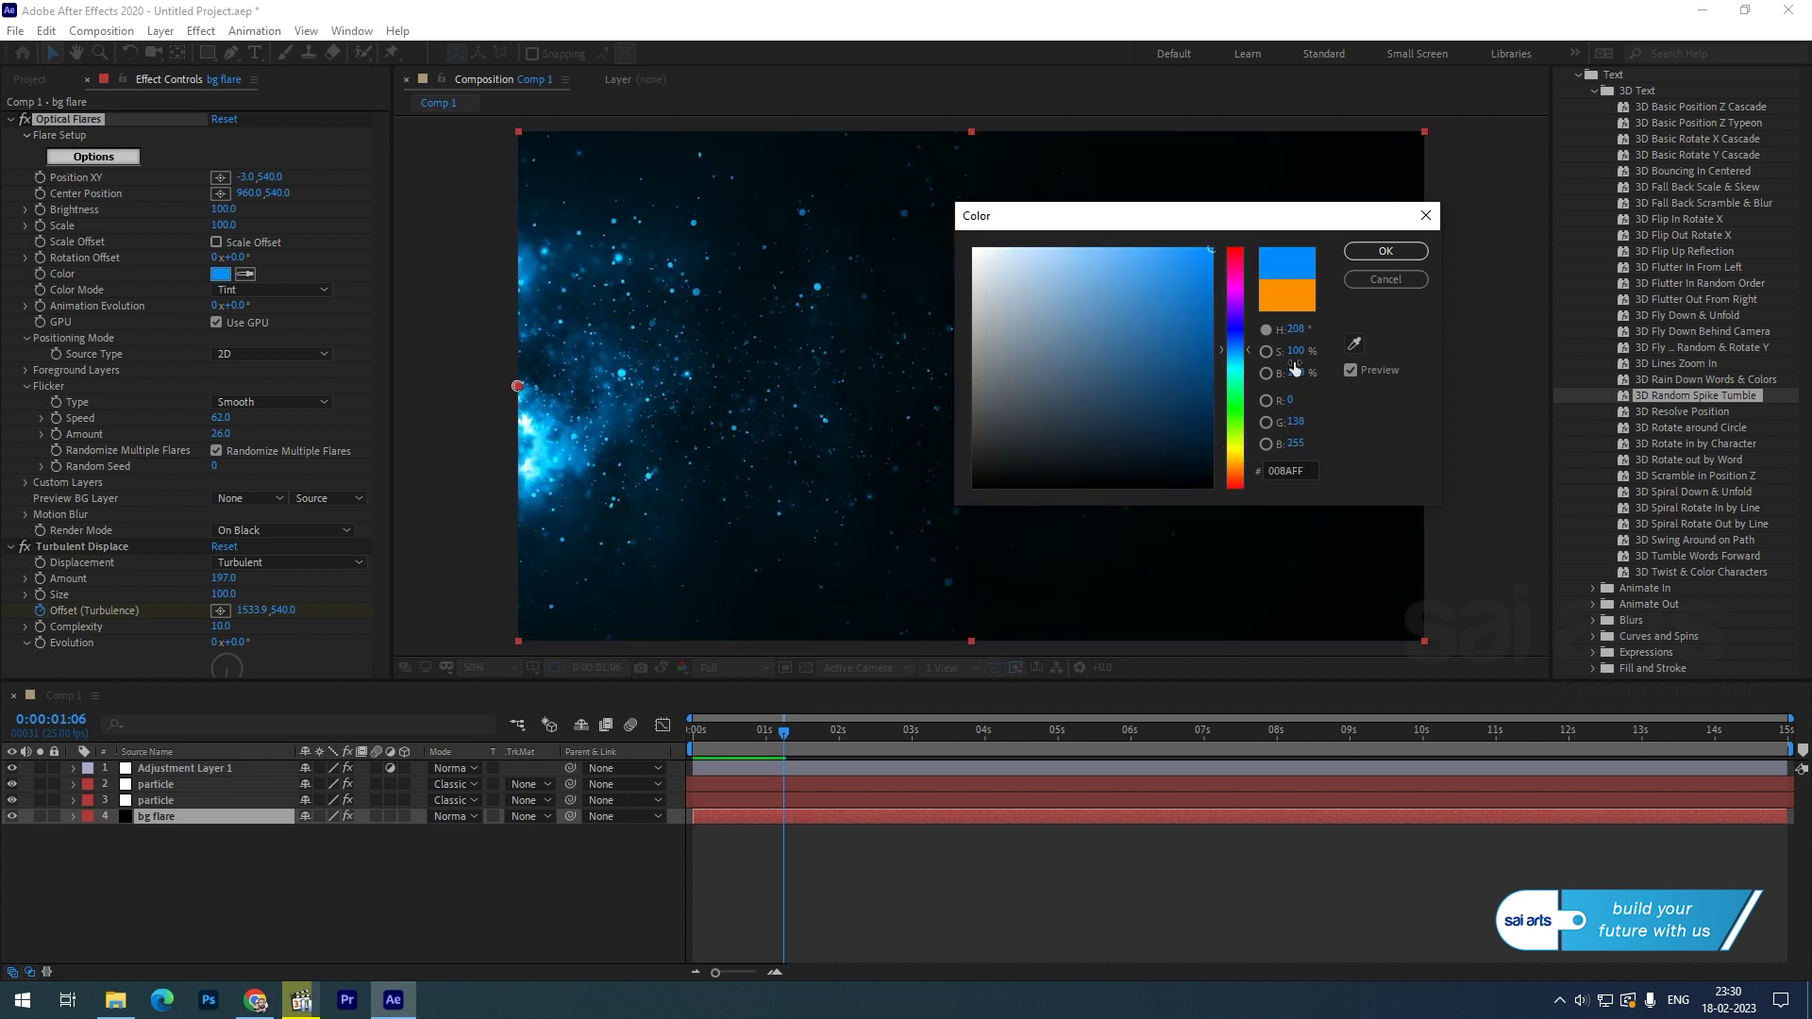
left_click_drag(1242, 340, 1233, 280)
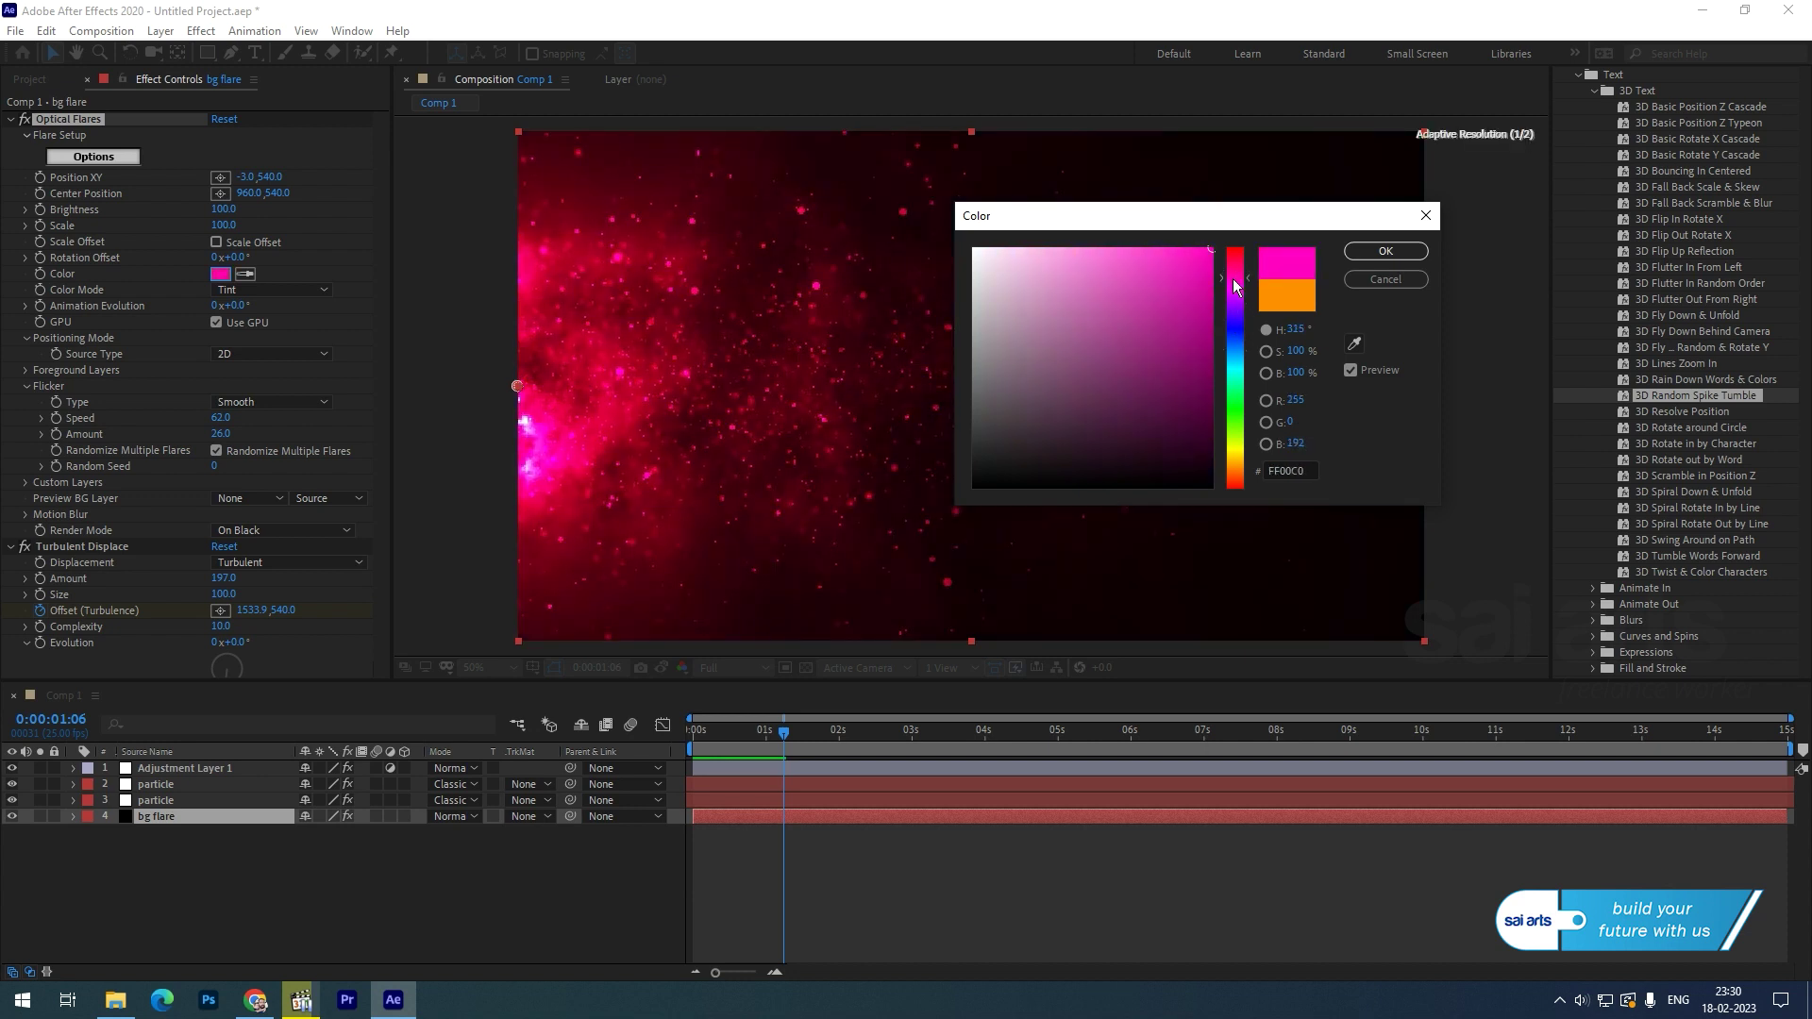
left_click(1385, 278)
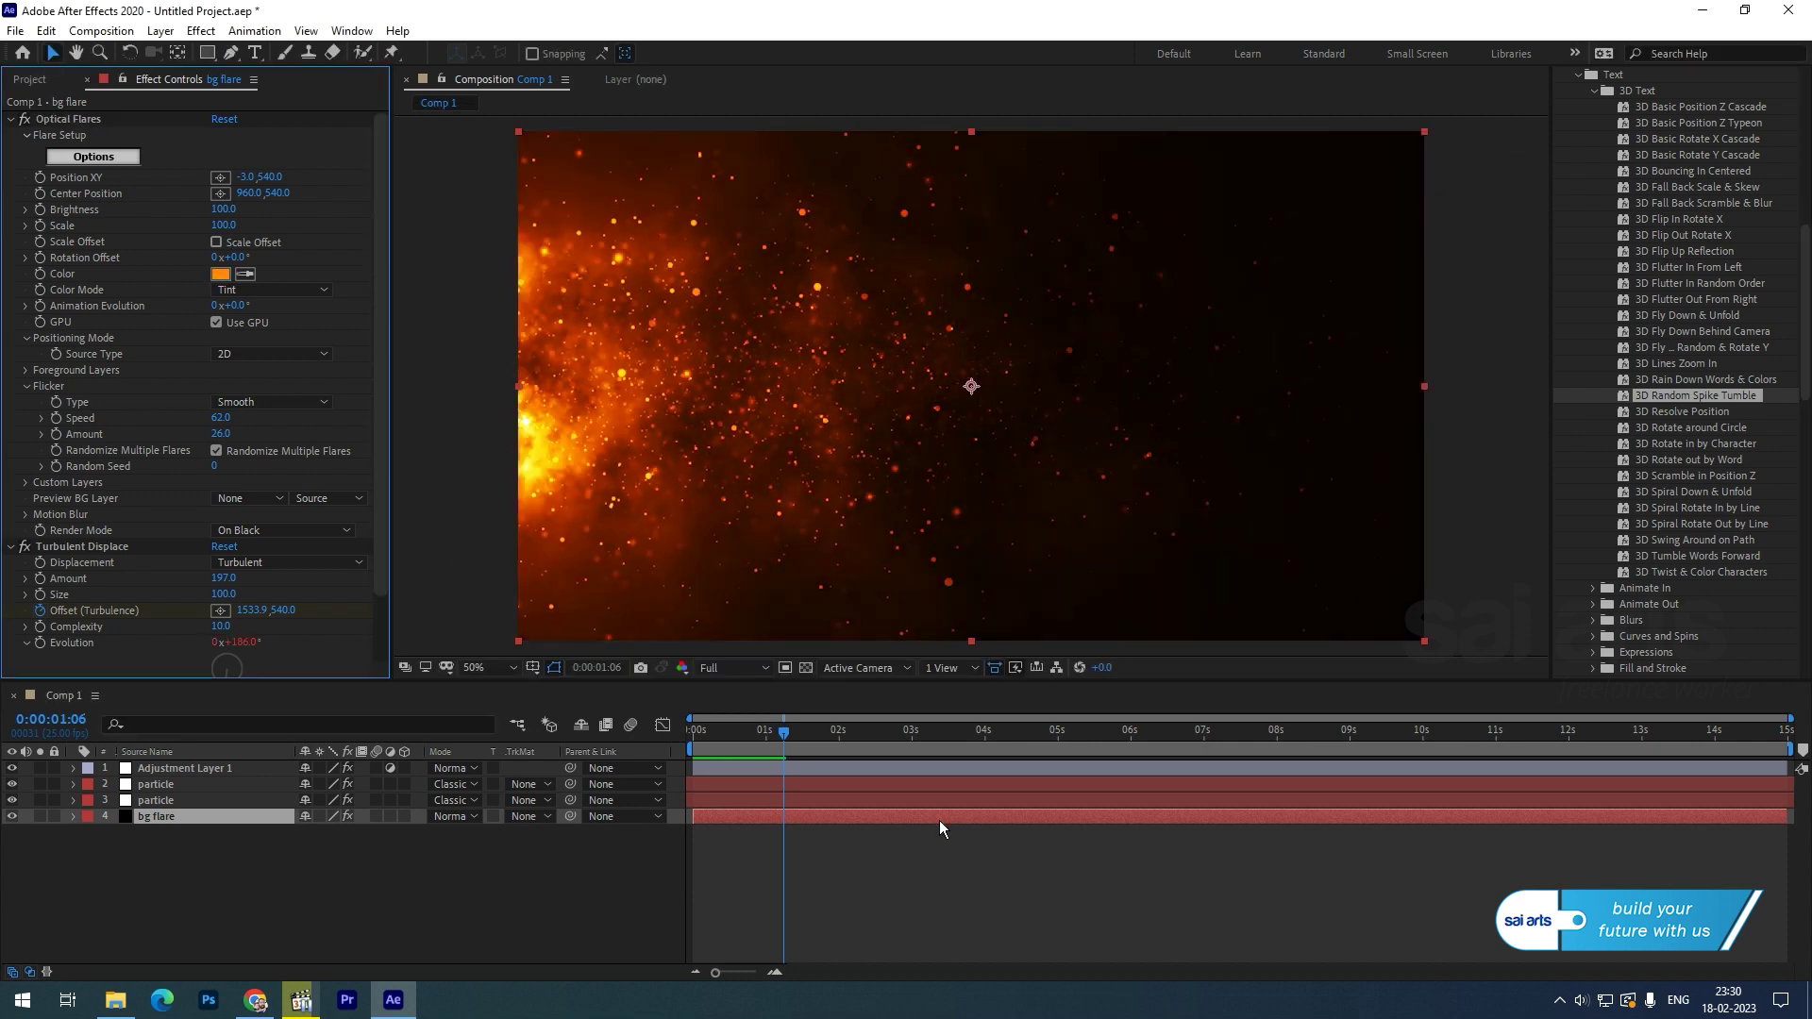